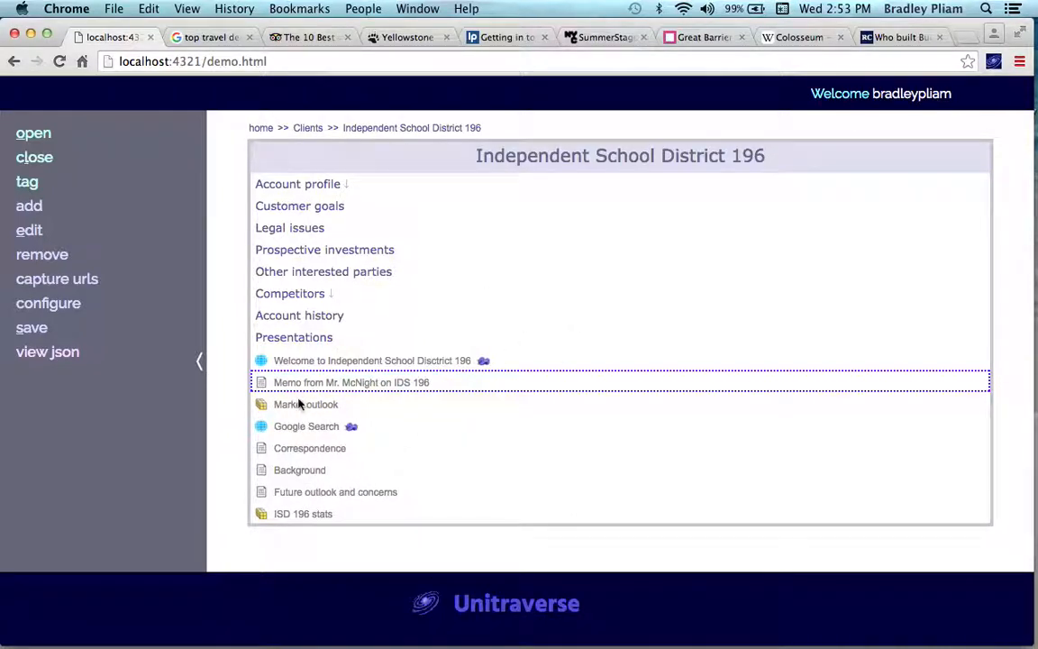
Step the selection back and forth through the categories and resources of Independent School District 196.
key("Up")
key("Up")
key("Up")
key("Up")
key("Up")
key("Up")
key("Up")
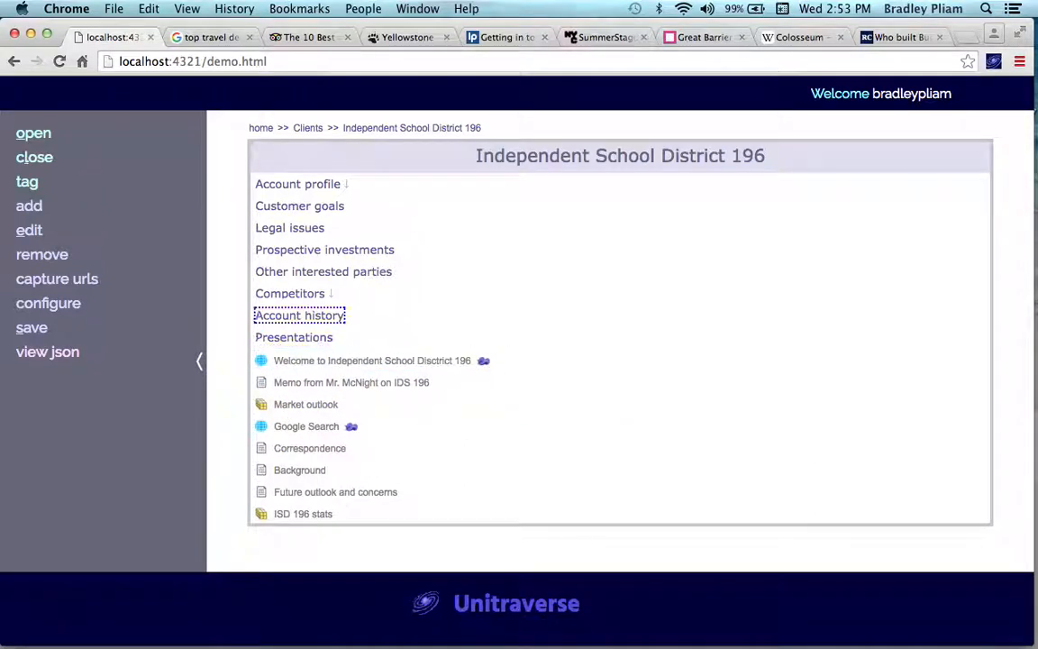
key("Up")
key("Up")
key("Up")
key("Down")
key("Down")
key("Down")
key("Down")
key("Down")
key("Down")
key("Down")
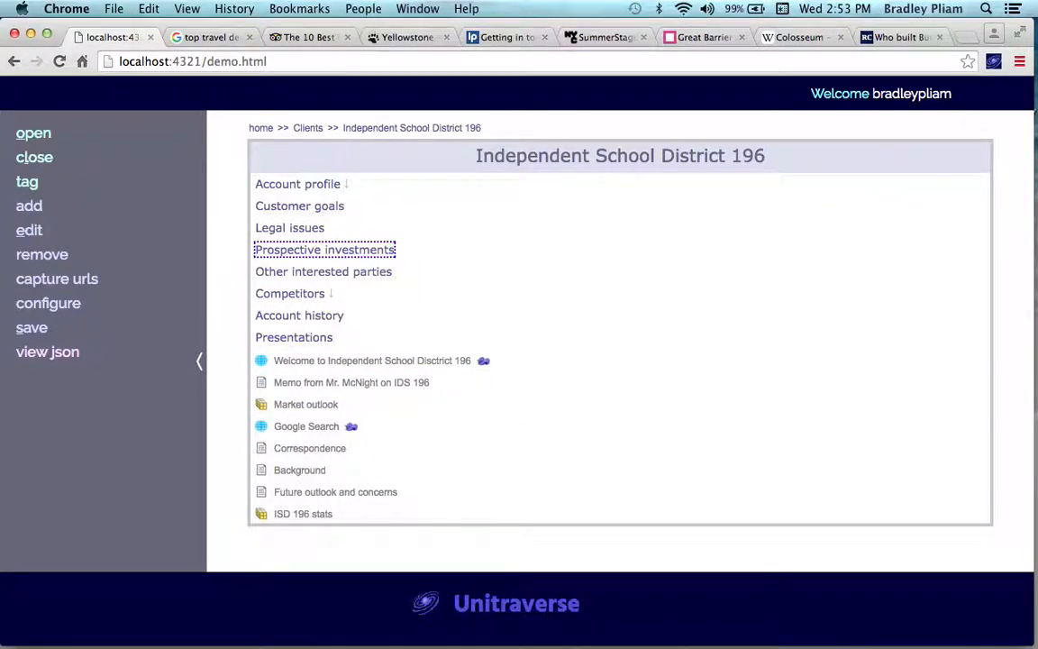
key("Down")
key("Down")
key("Down")
key("Down")
key("Down")
key("Up")
key("Up")
key("Up")
key("Up")
key("Up")
key("Up")
key("Up")
key("Up")
key("Up")
key("Up")
key("Up")
key("Up")
key("Down")
key("Down")
key("Down")
key("Down")
key("Down")
key("Down")
key("Down")
key("Down")
key("Down")
key("Down")
key("Down")
key("Down")
key("Up")
key("Up")
key("Up")
key("Up")
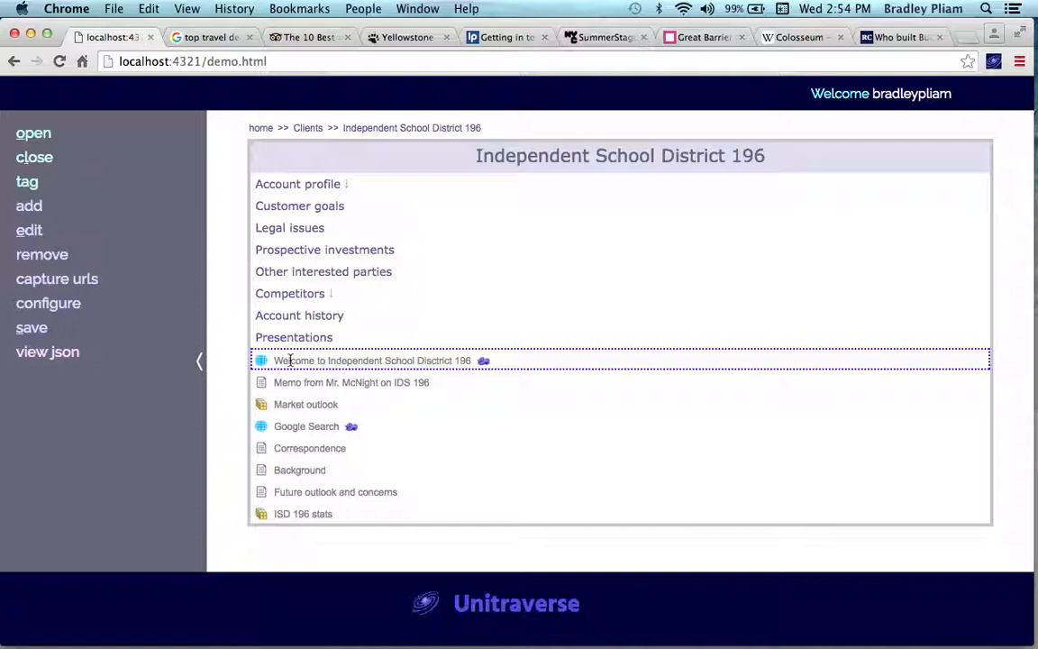
key("Down")
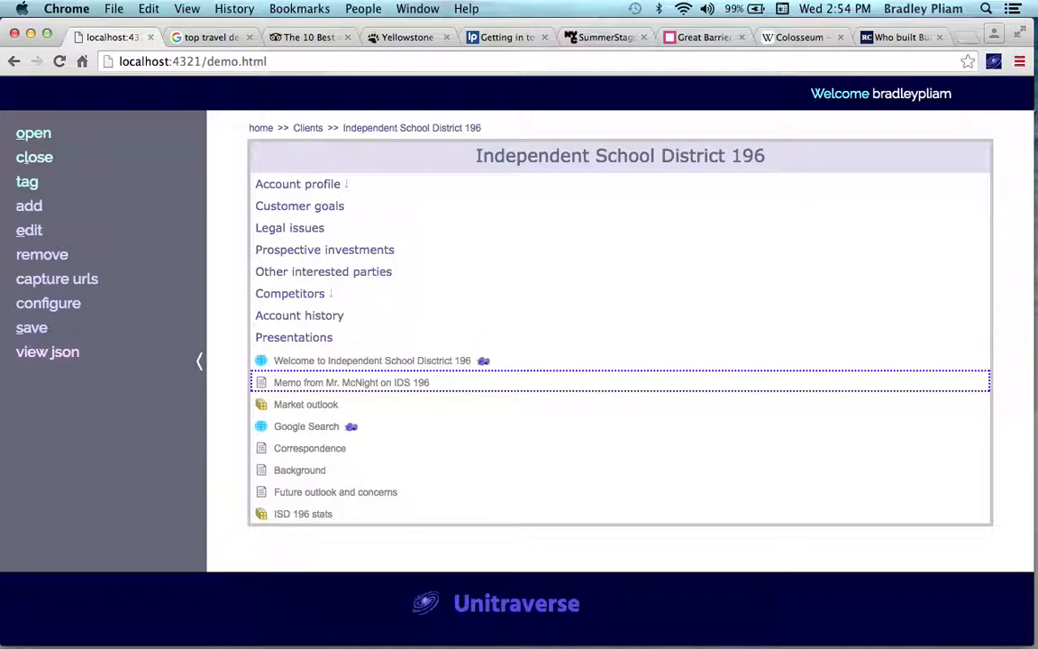
Select the Market outlook resource and move the selection up through the categories, ending on Other interested parties.
left_click(300, 405)
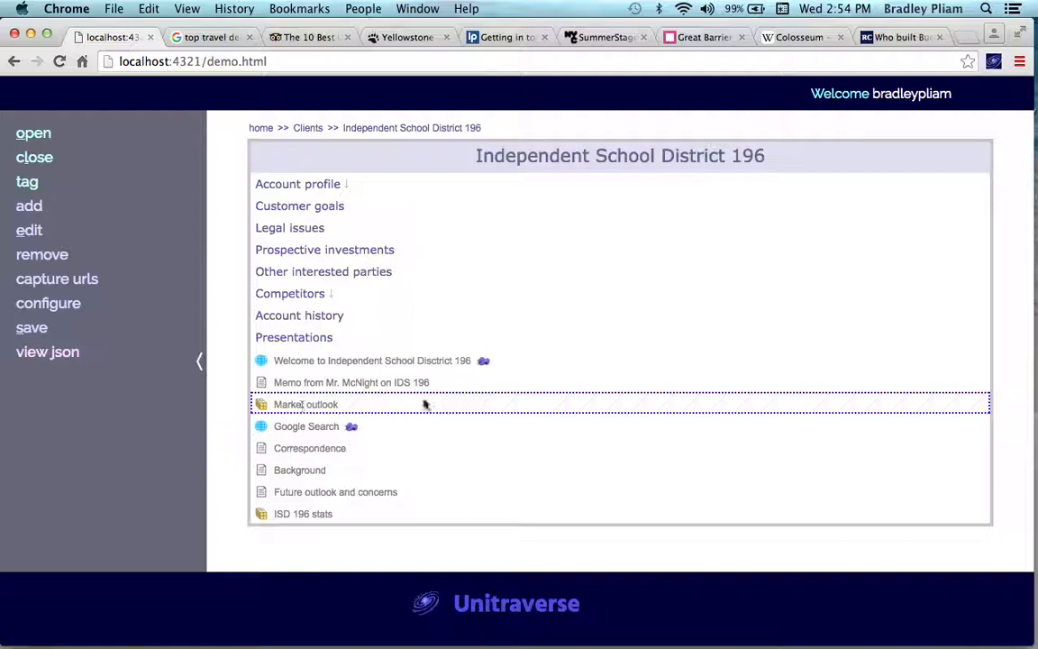
key("Up")
key("Up")
key("Up")
key("Up")
key("Up")
key("Up")
key("Up")
key("Up")
key("Up")
key("Up")
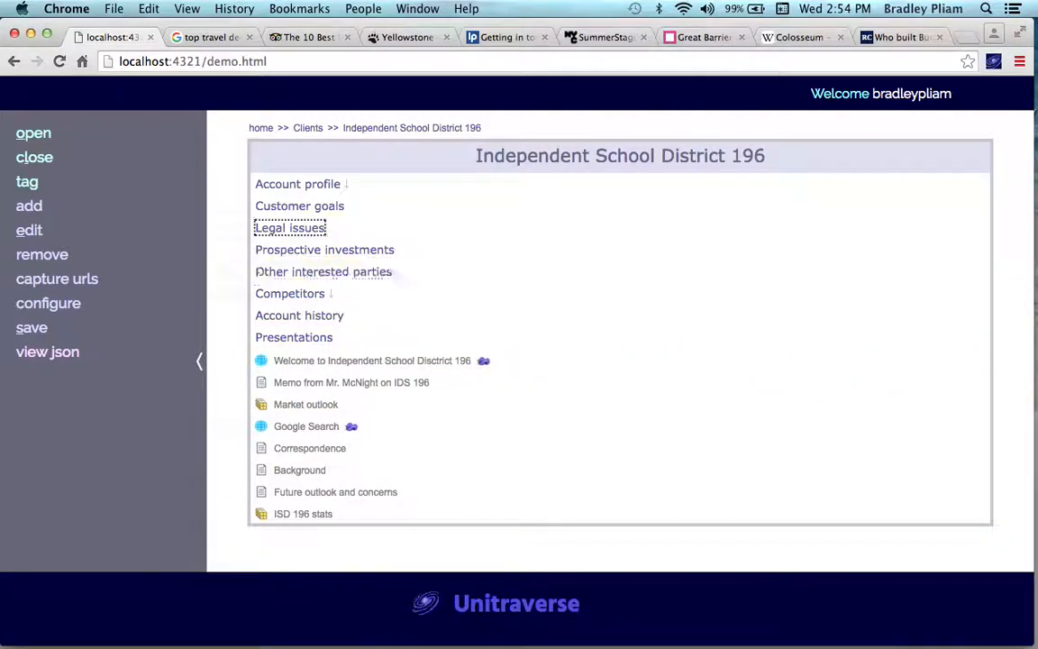
key("Down")
key("Down")
key("Down")
key("Down")
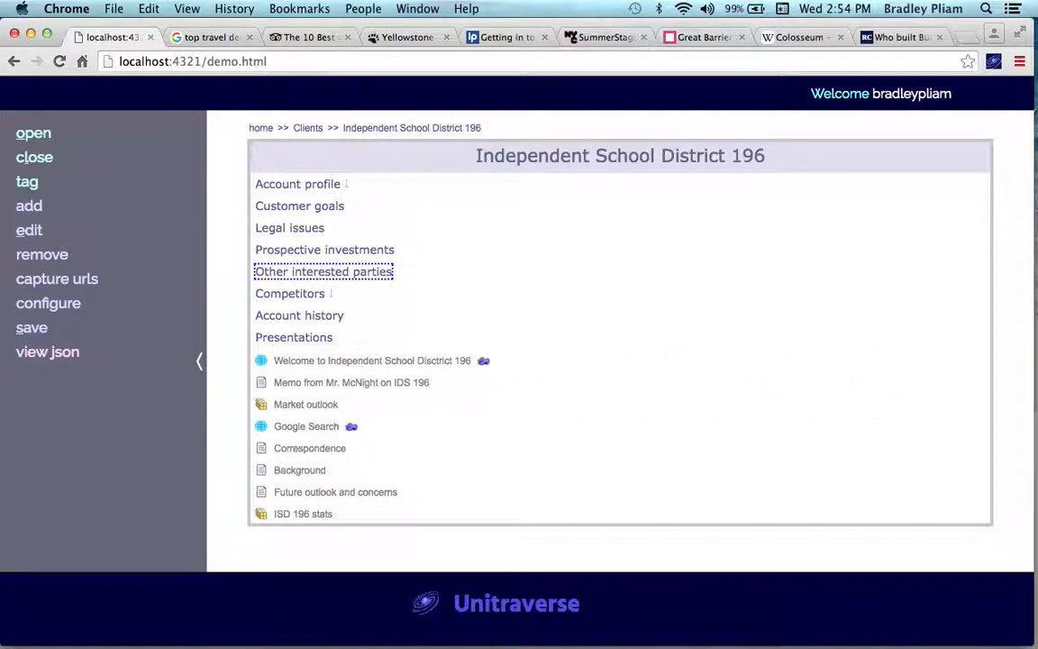
Select Account profile, step the selection through the nearby categories, and carry it up into the breadcrumb trail.
left_click(285, 185)
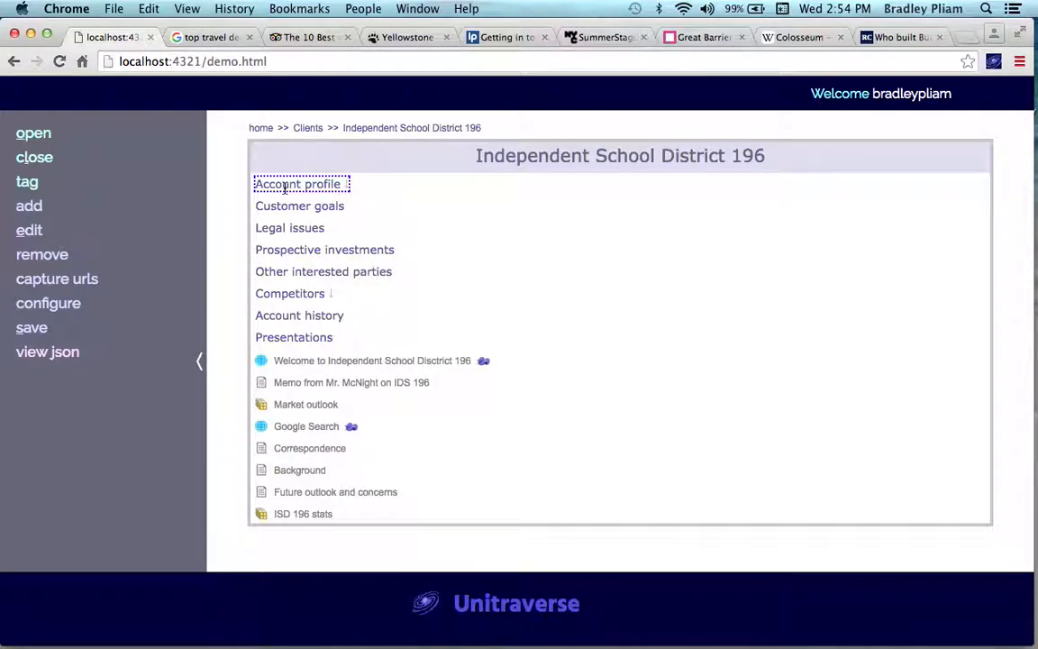
key("Down")
key("Down")
key("Up")
key("Up")
key("Down")
key("Down")
key("Down")
key("Down")
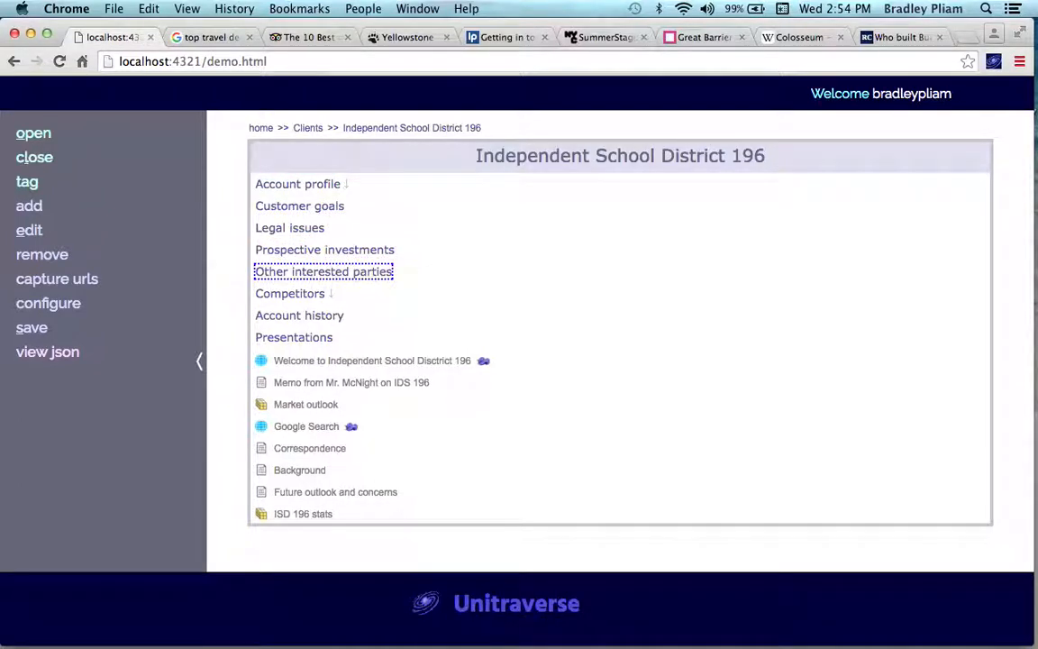
key("Up")
key("Up")
key("Up")
key("Up")
key("Up")
key("Up")
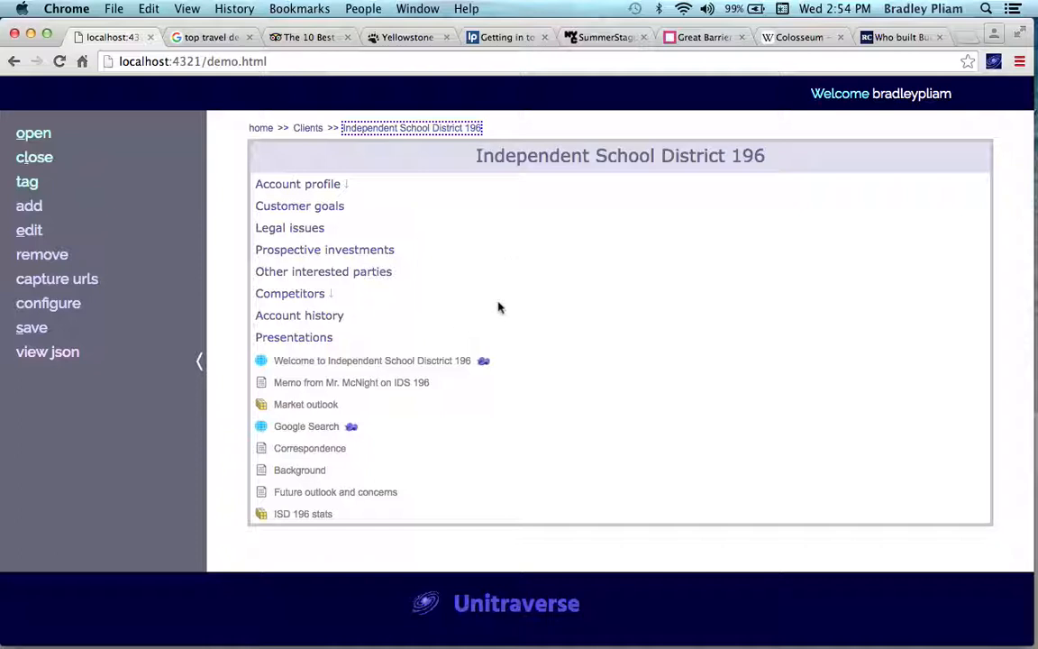
key("shift+Tab")
key("shift+Tab")
key("shift+Tab")
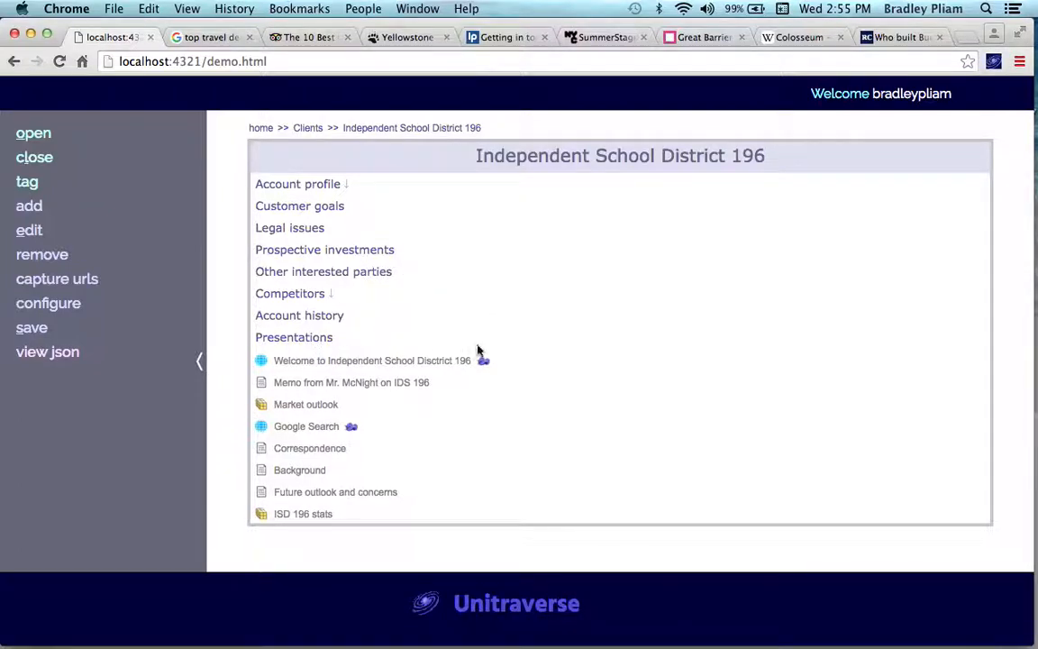
Alternate the selection between the district's welcome page link and the memo below it, ending on the welcome link.
left_click(364, 360)
key("Down")
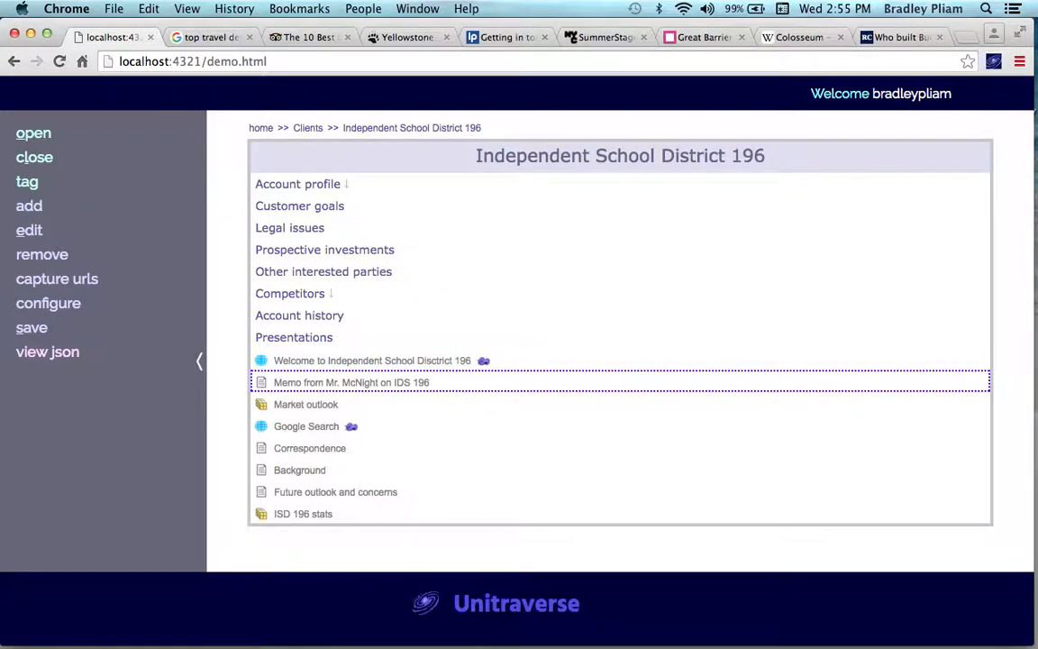
key("Up")
key("Up")
key("Down")
key("Down")
key("Up")
key("Down")
left_click(353, 361)
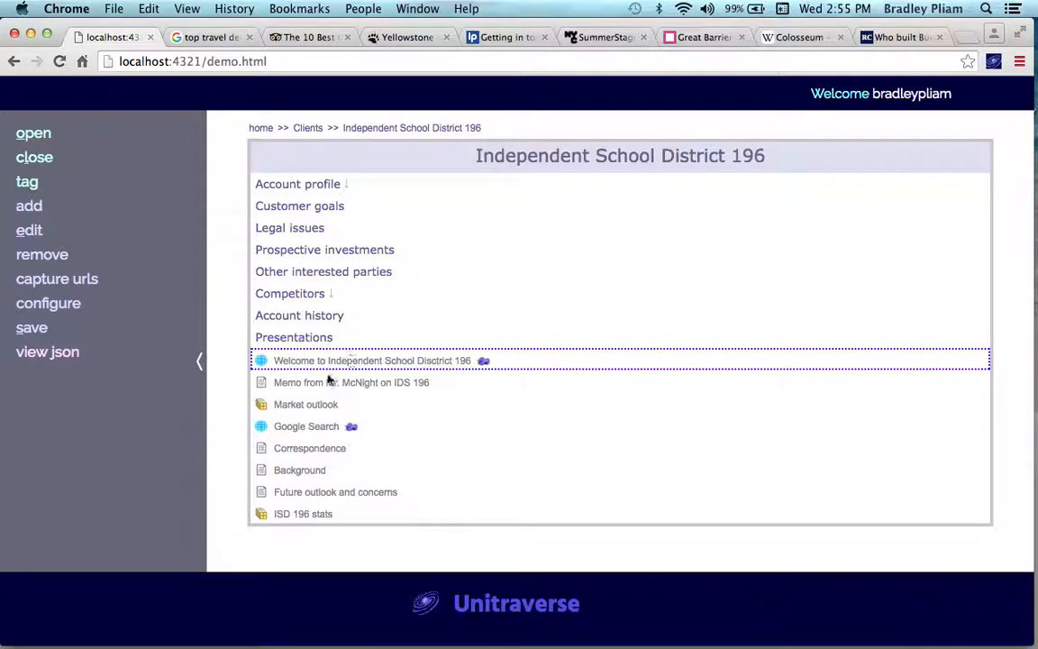
left_click(322, 382)
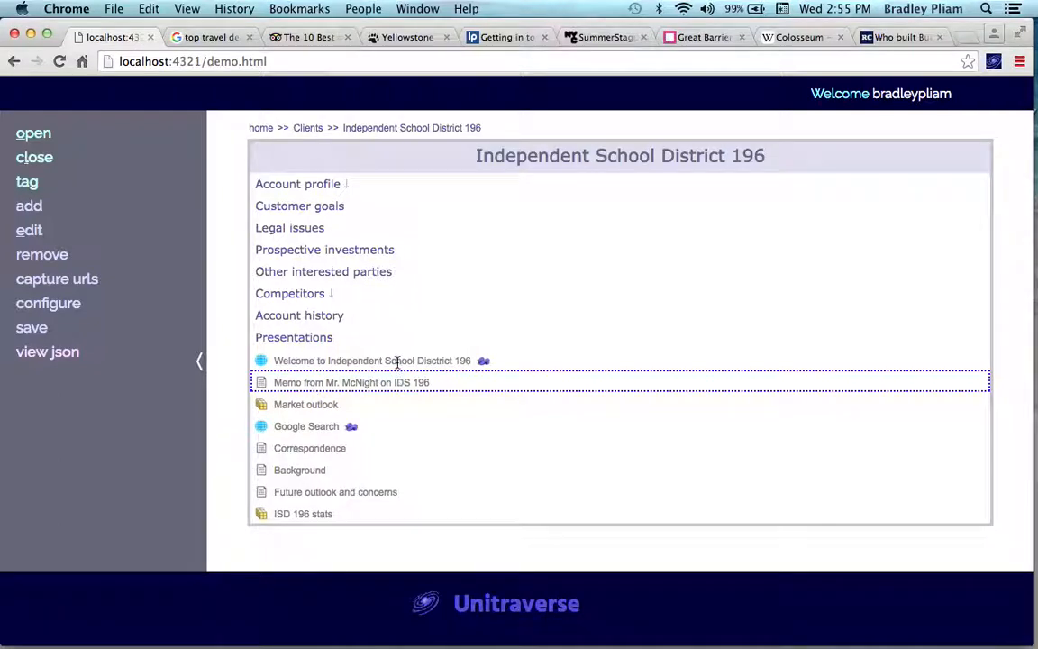
key("Up")
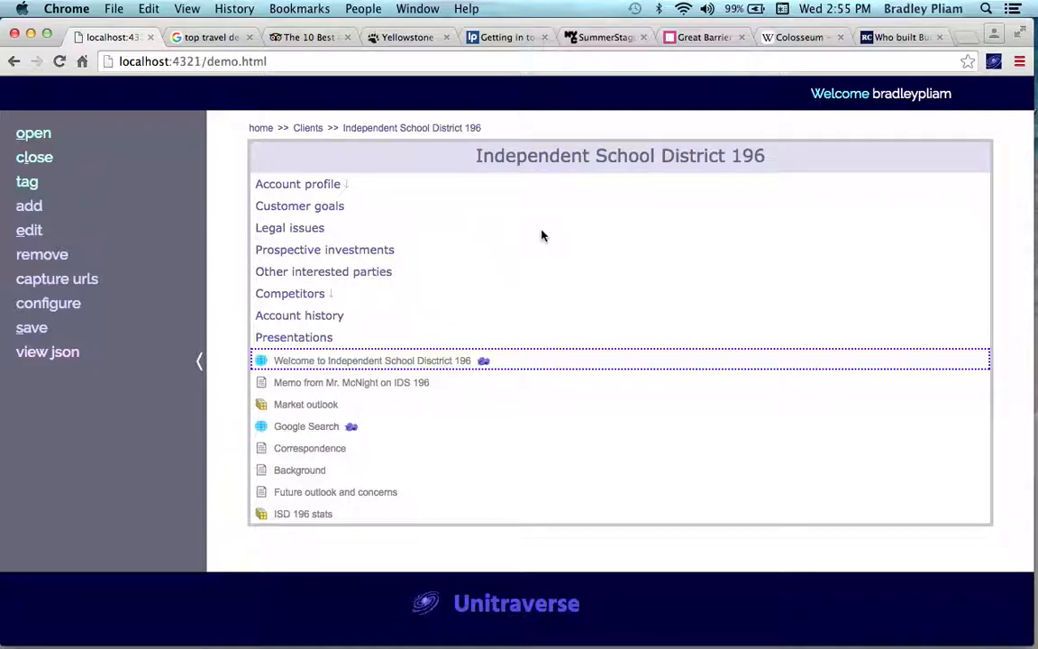
Return to the home context and add a context node named "Vacation hot-spots".
left_click(261, 128)
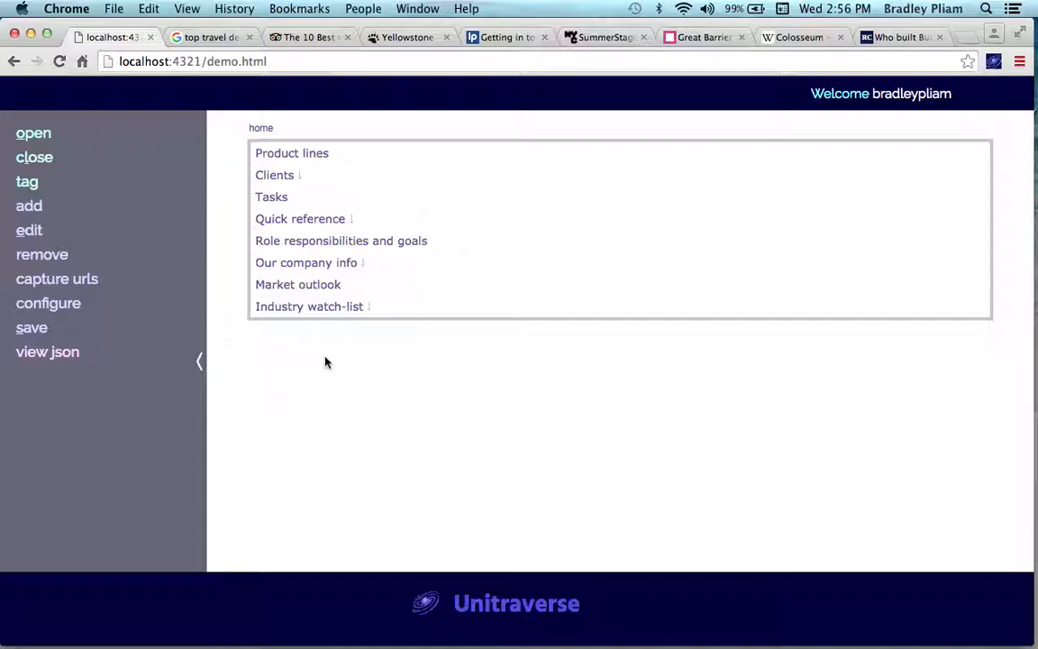
mouse_move(135, 206)
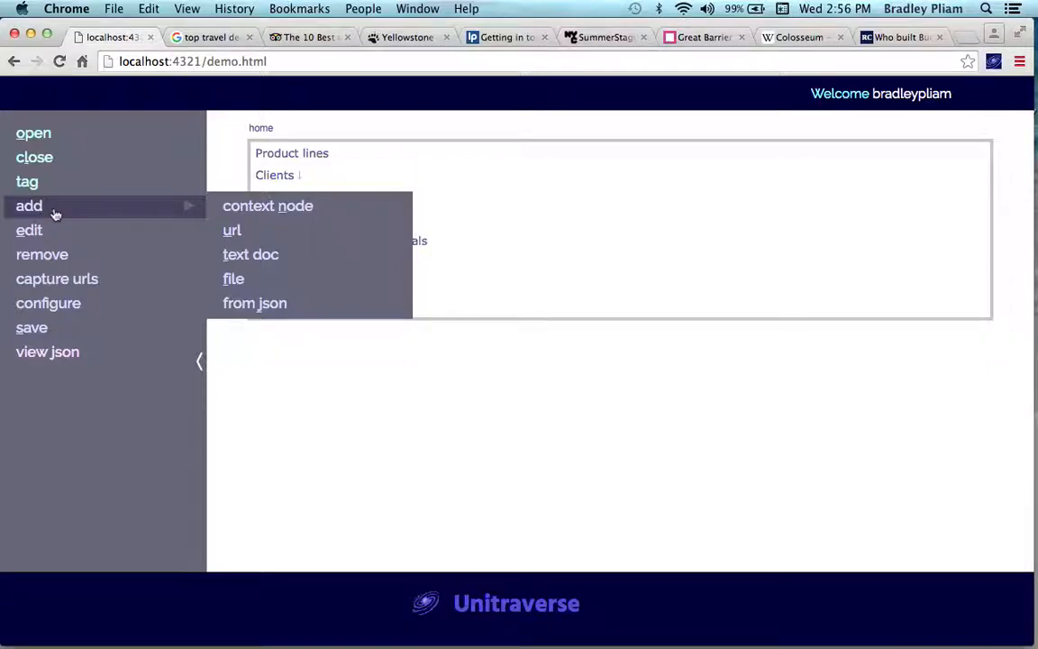
left_click(266, 207)
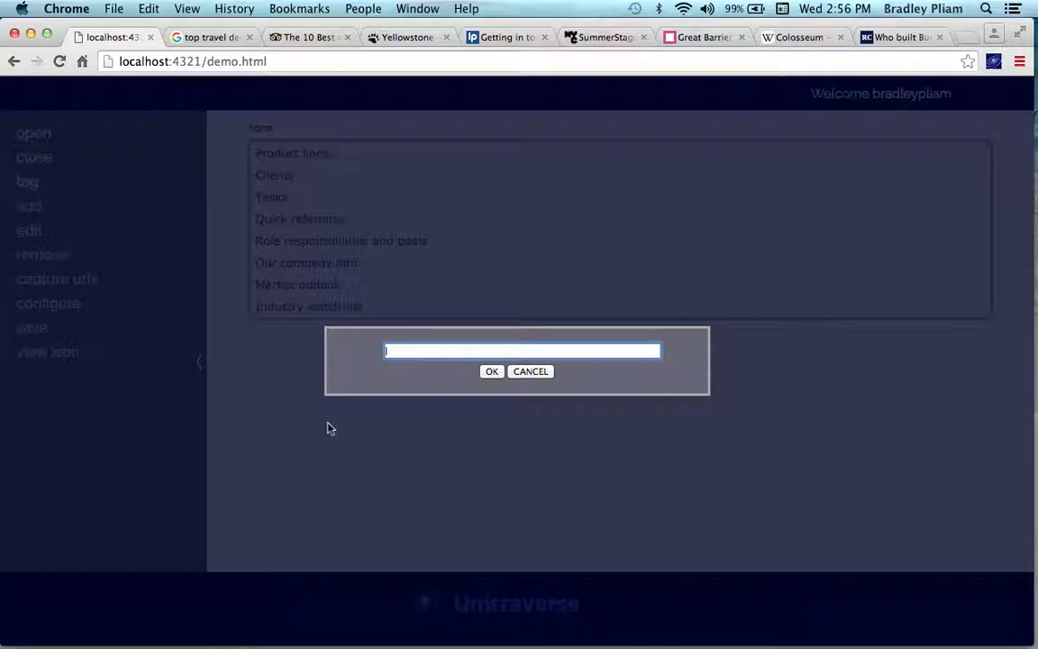
type("Vacation hot-spots")
key("Return")
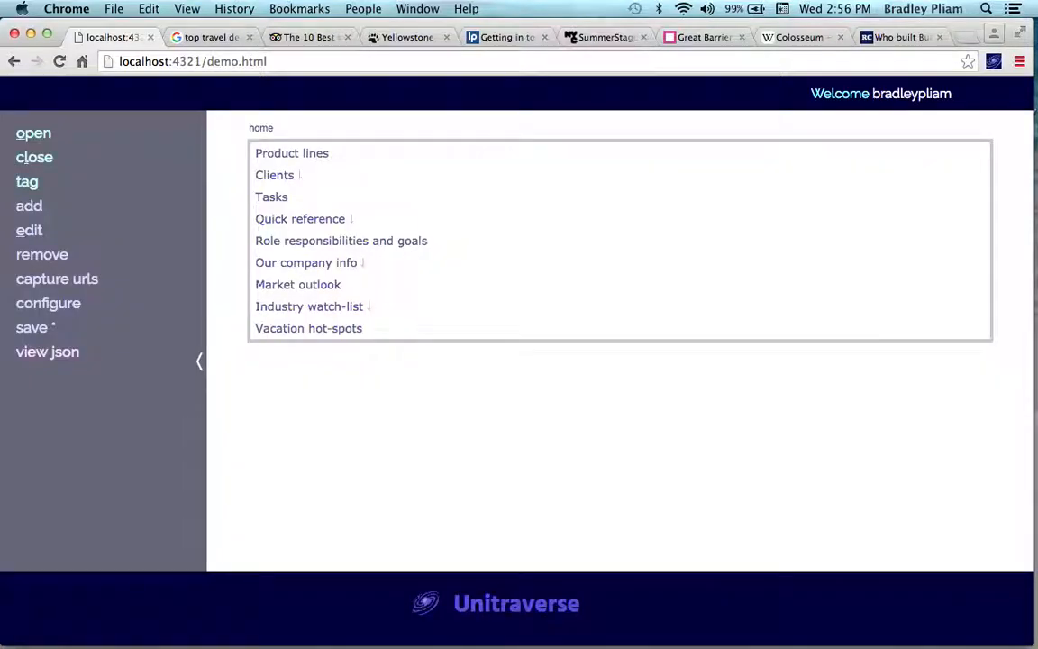
Open the Vacation hot-spots node and capture the URLs of every open tab except localhost:4321/demo.html.
key("o")
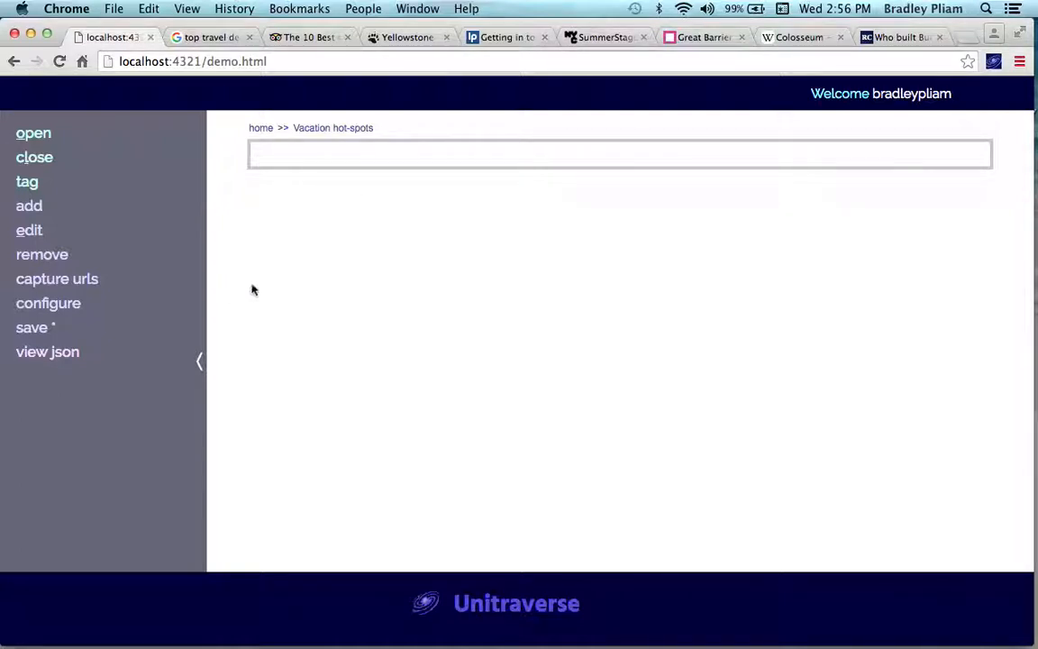
left_click(48, 285)
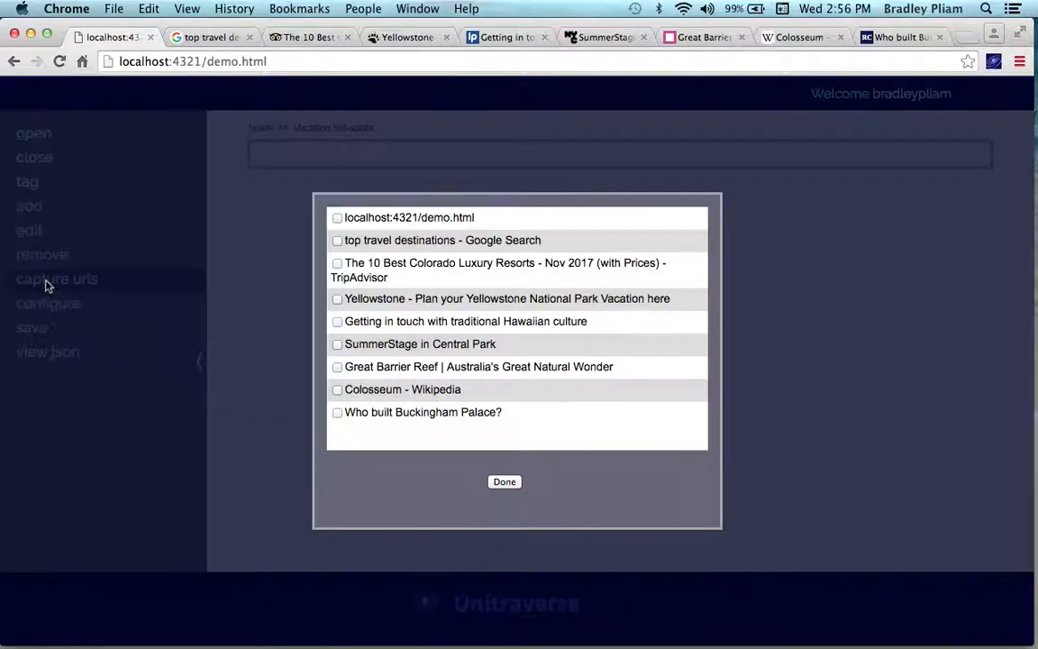
left_click(337, 240)
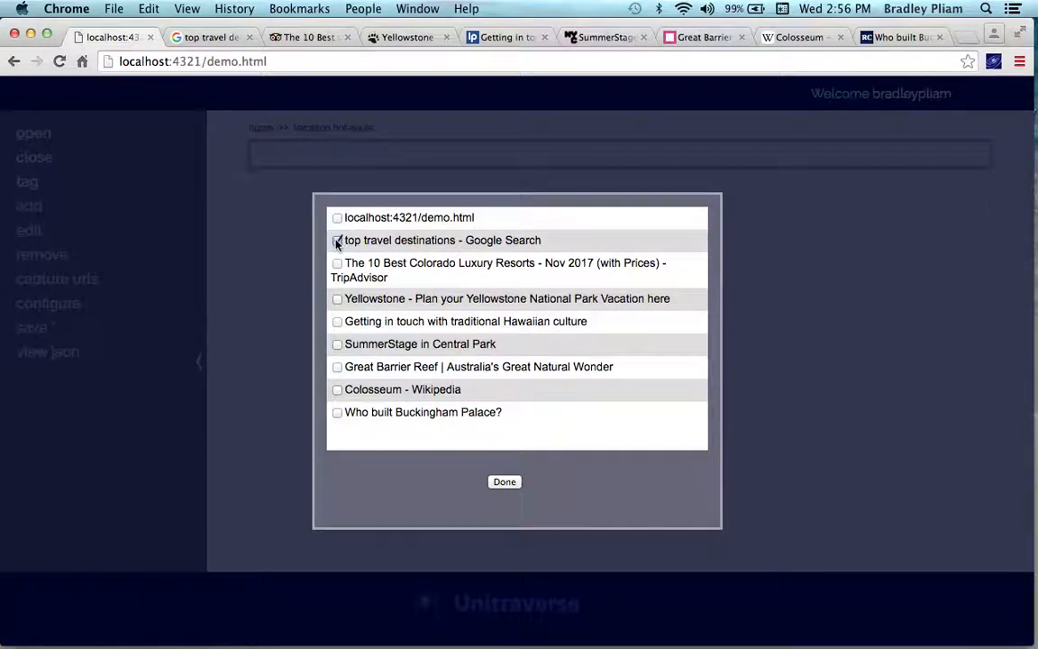
left_click(338, 345)
left_click(337, 412)
left_click(337, 367)
left_click(337, 300)
left_click(337, 322)
left_click(338, 263)
left_click(337, 389)
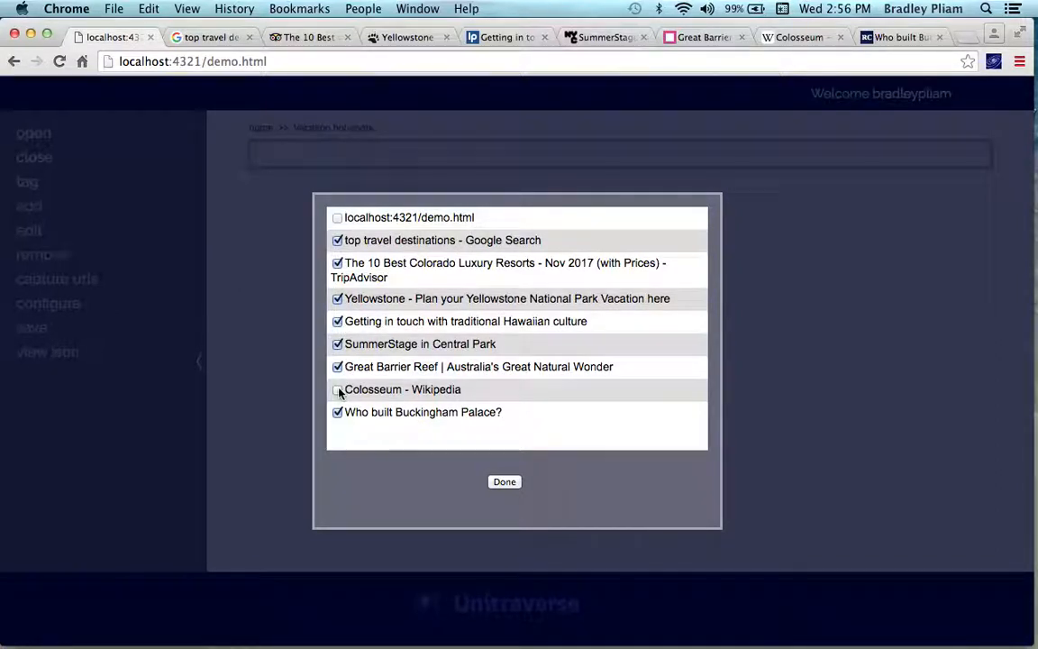
left_click(504, 483)
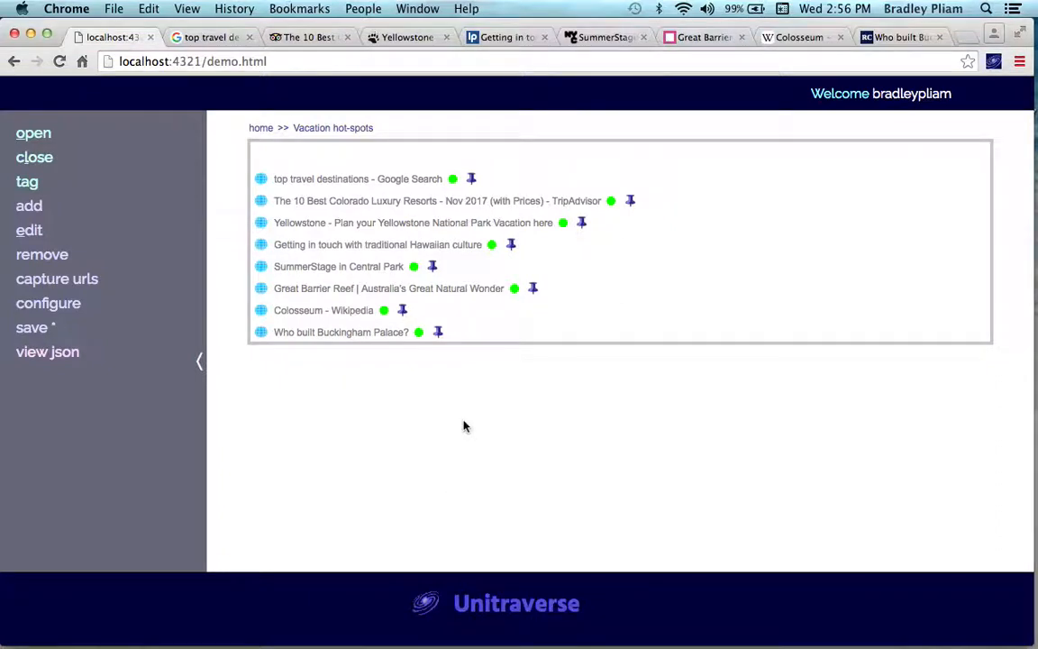
Save the captured links and close the open page of the "top travel destinations - Google Search" link.
left_click(38, 330)
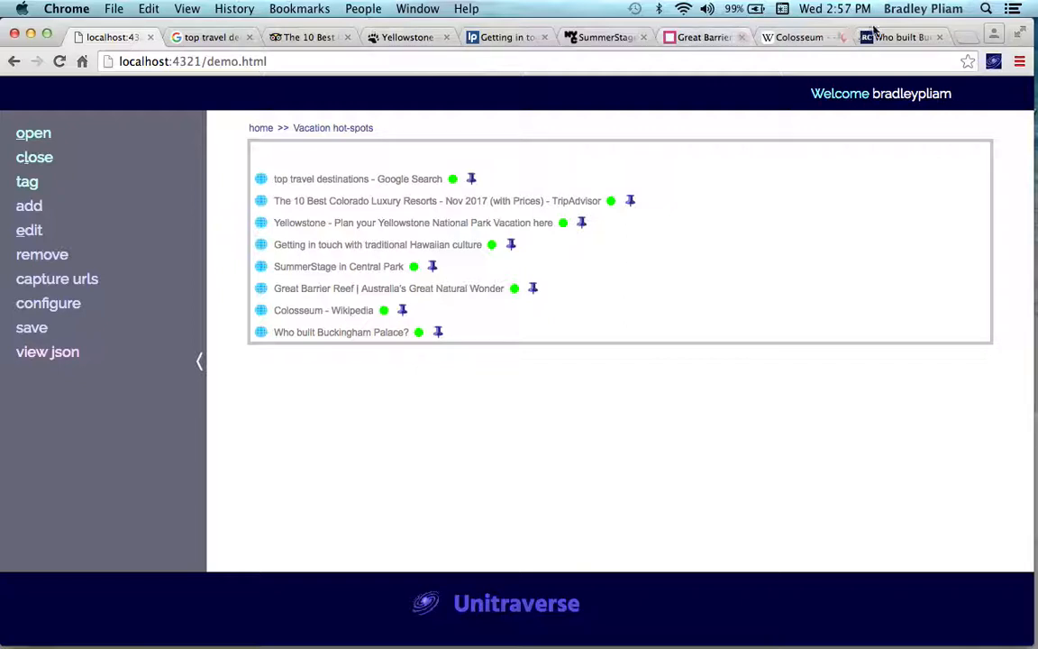
left_click(346, 179)
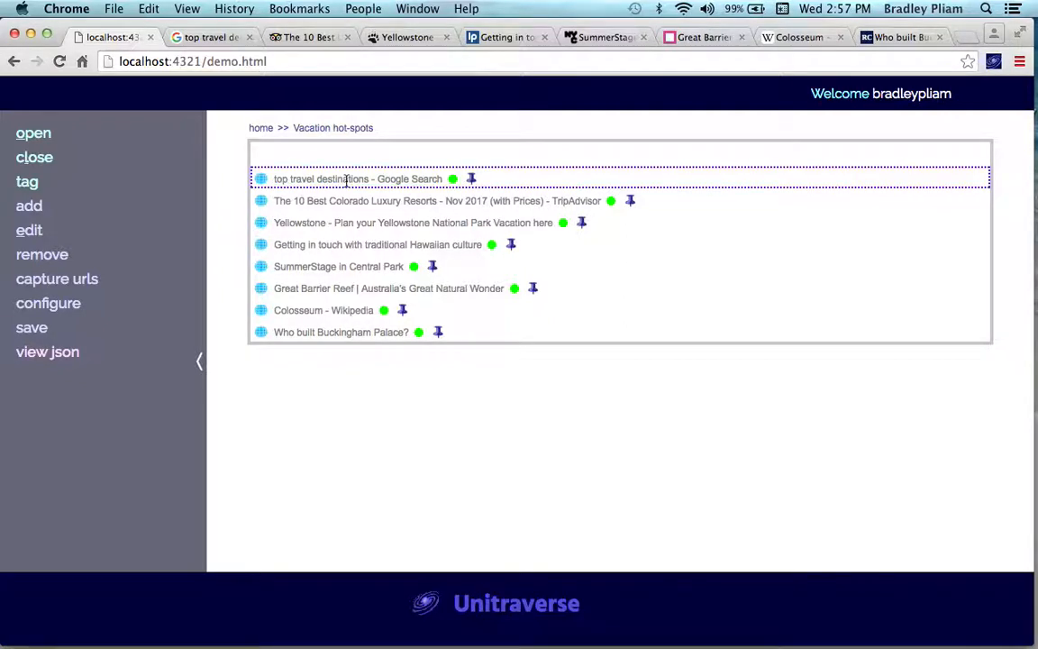
left_click(25, 157)
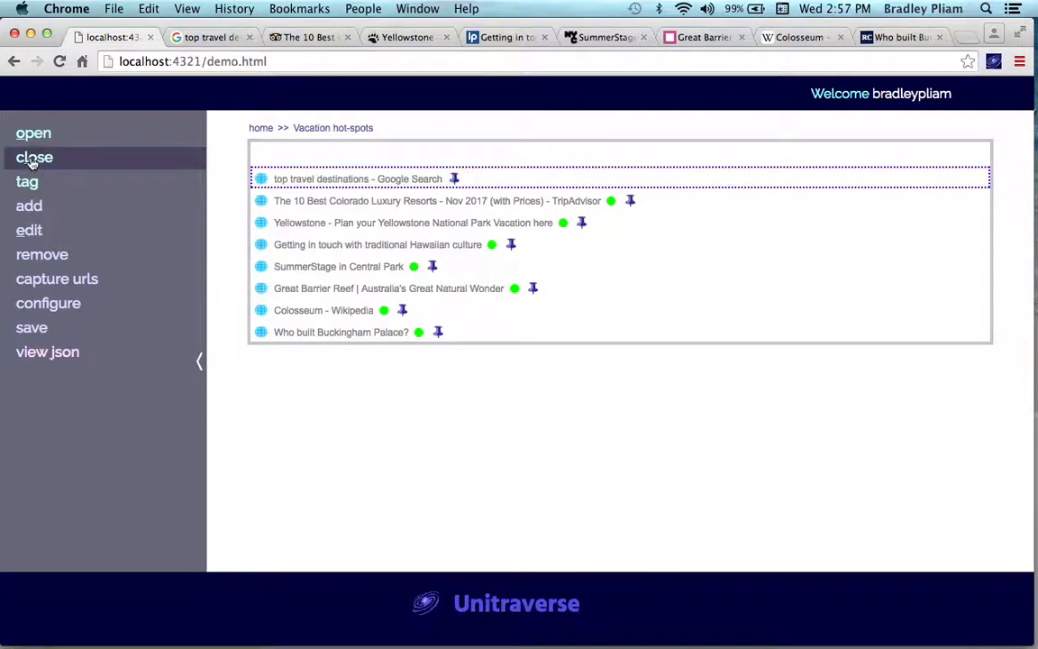
Display the tag sets beside the links in Vacation hot-spots.
key("shift+Tab")
key("shift+Tab")
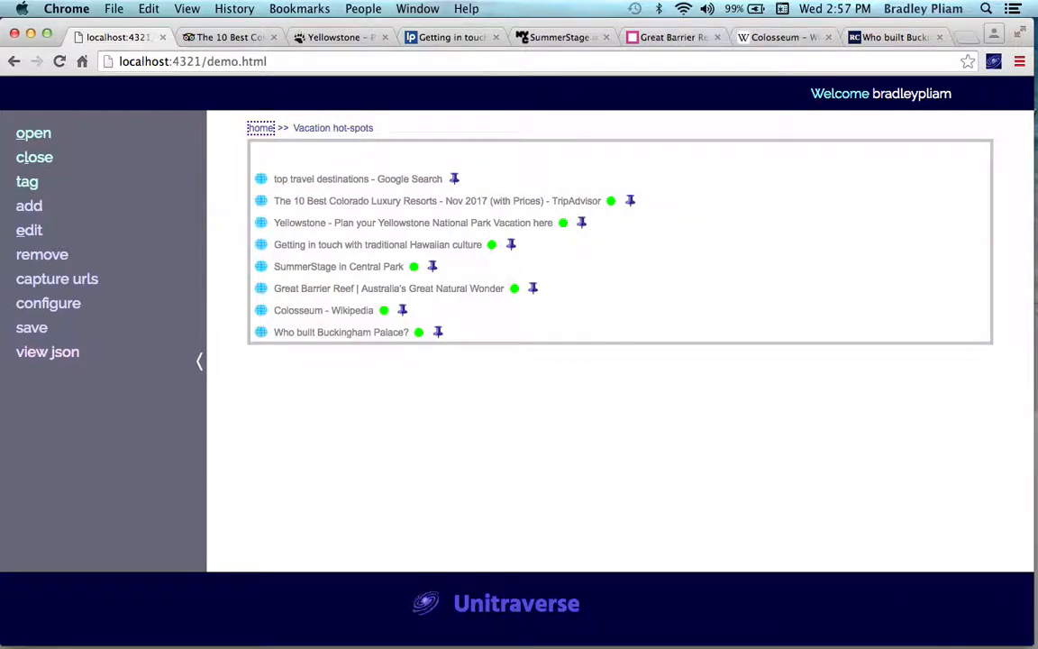
key("shift+Tab")
key("t")
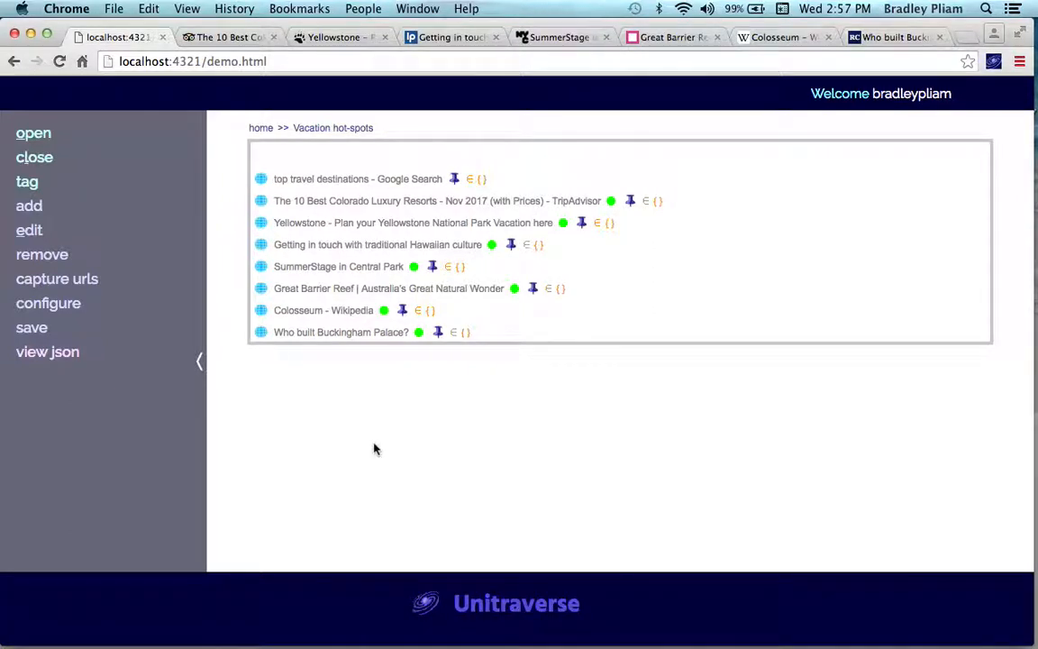
Close all the remaining open sibling URLs in Vacation hot-spots.
mouse_move(120, 139)
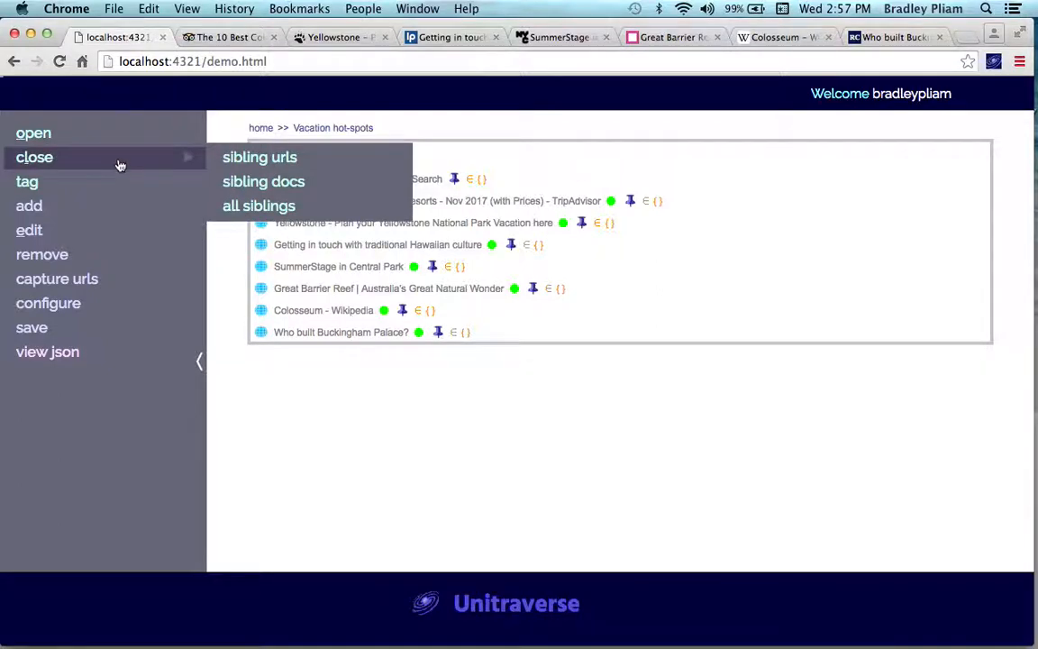
left_click(251, 160)
key("Return")
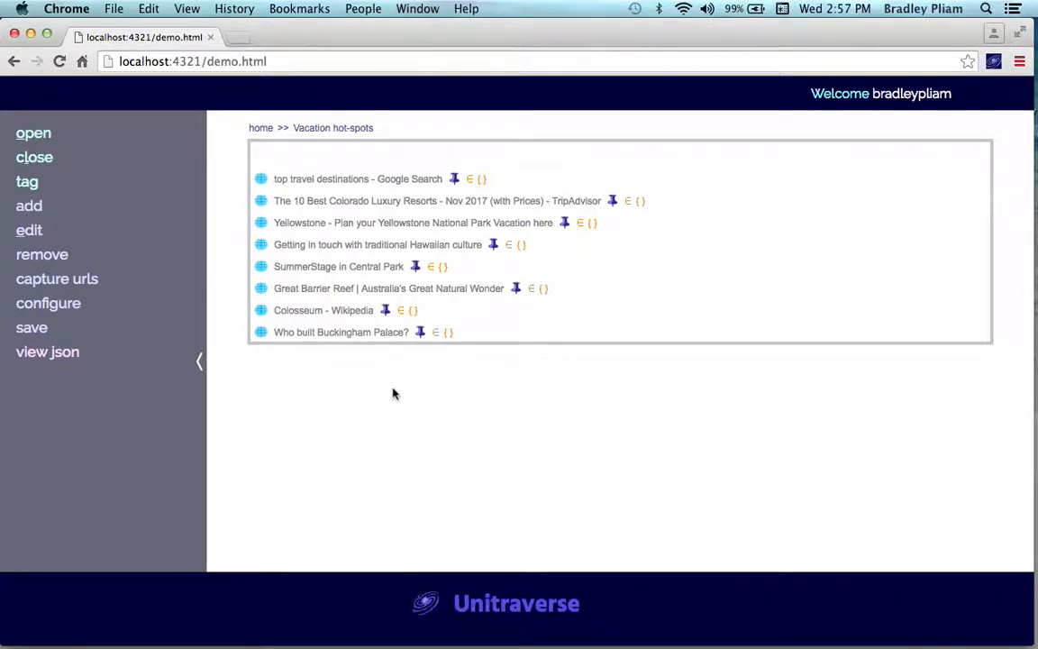
Go back from Vacation hot-spots to the home context through the breadcrumb trail.
key("shift+Tab")
key("shift+Tab")
key("shift+Tab")
key("shift+Tab")
key("shift+Tab")
key("shift+Tab")
key("shift+Tab")
key("shift+Tab")
key("shift+Tab")
key("shift+Tab")
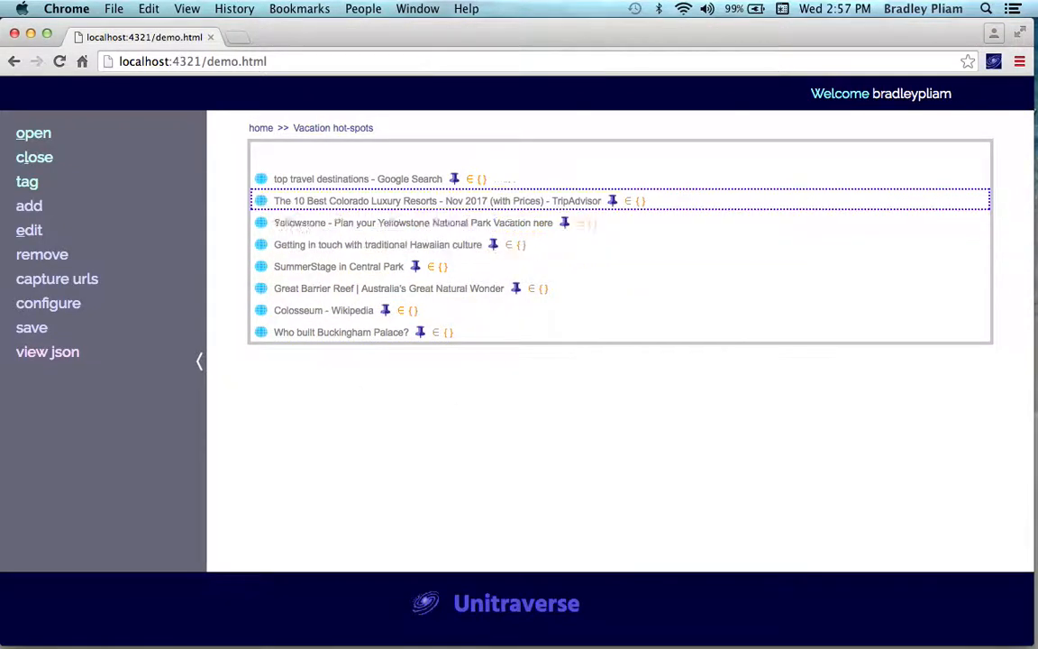
key("shift+Tab")
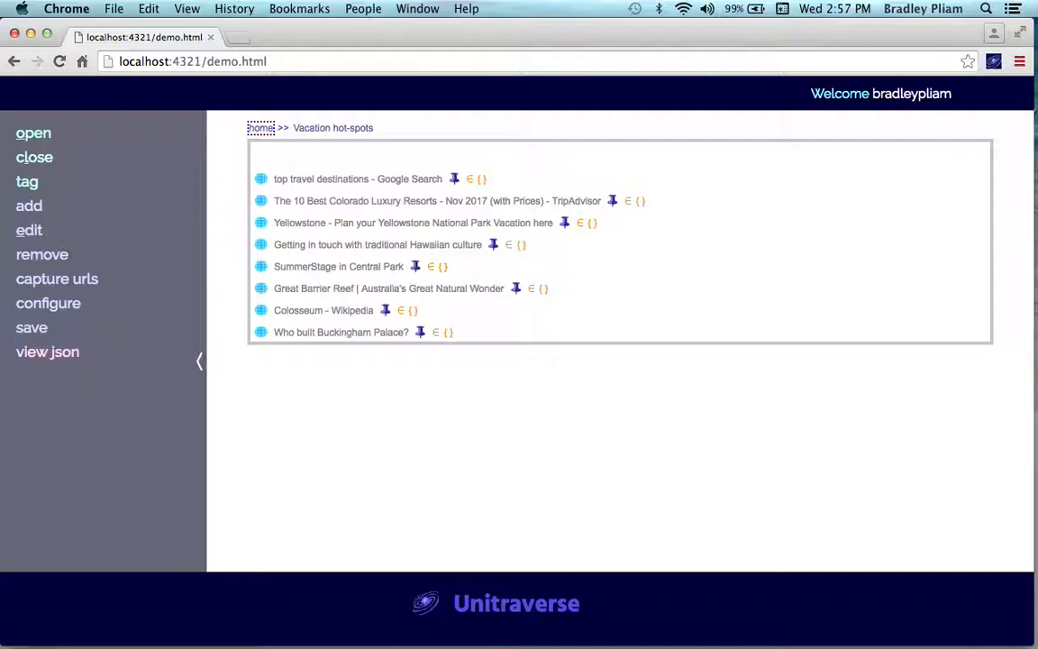
key("Return")
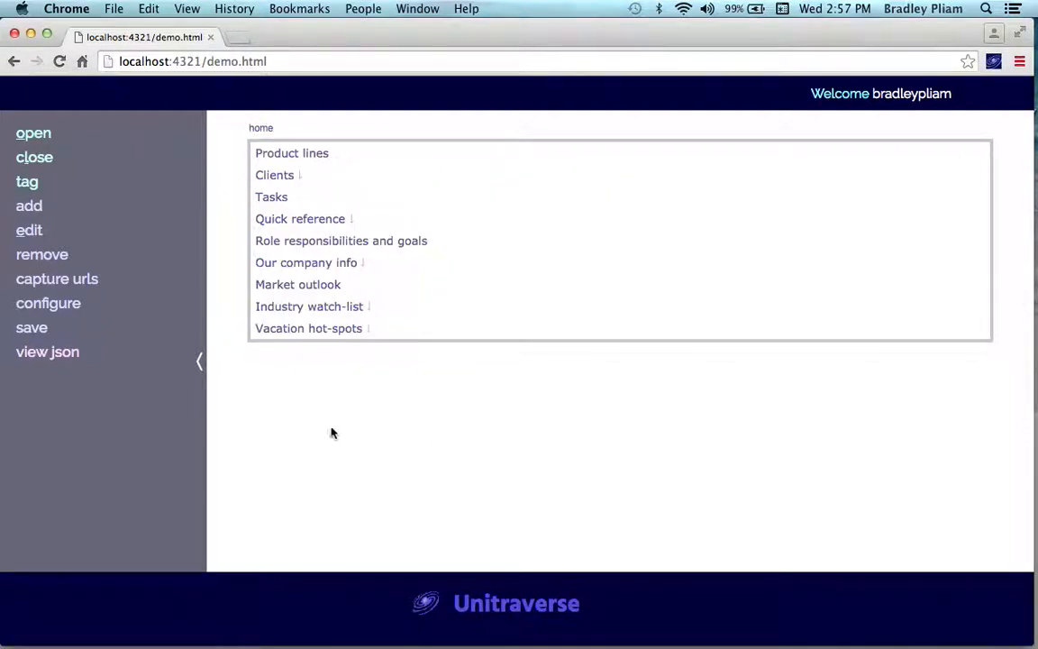
Add a context node named "New work" to the home context and open it.
left_click(56, 214)
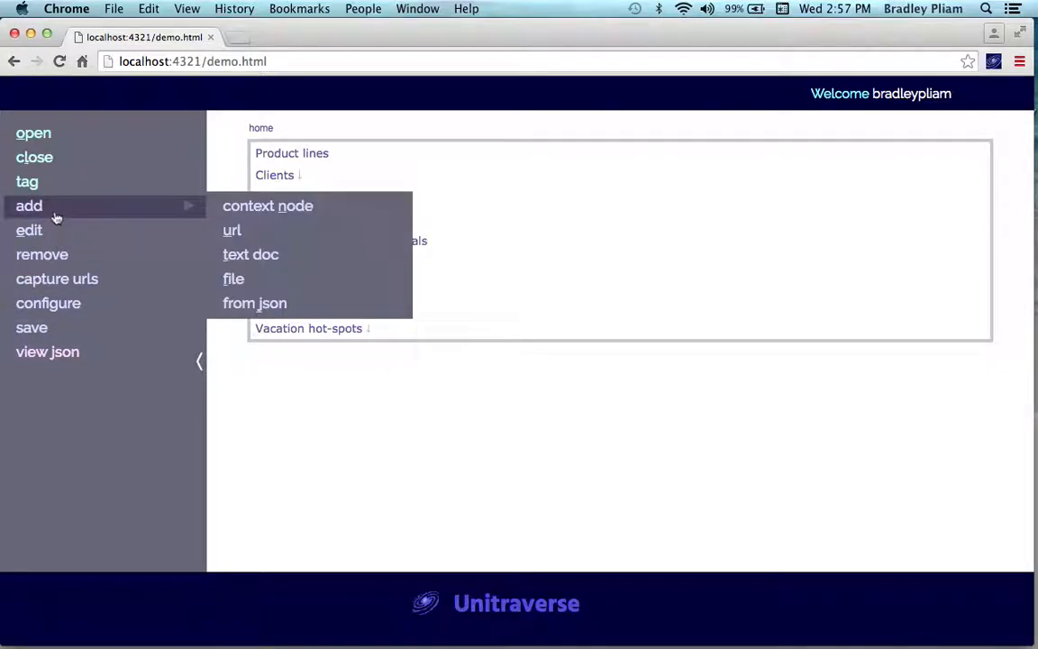
left_click(236, 207)
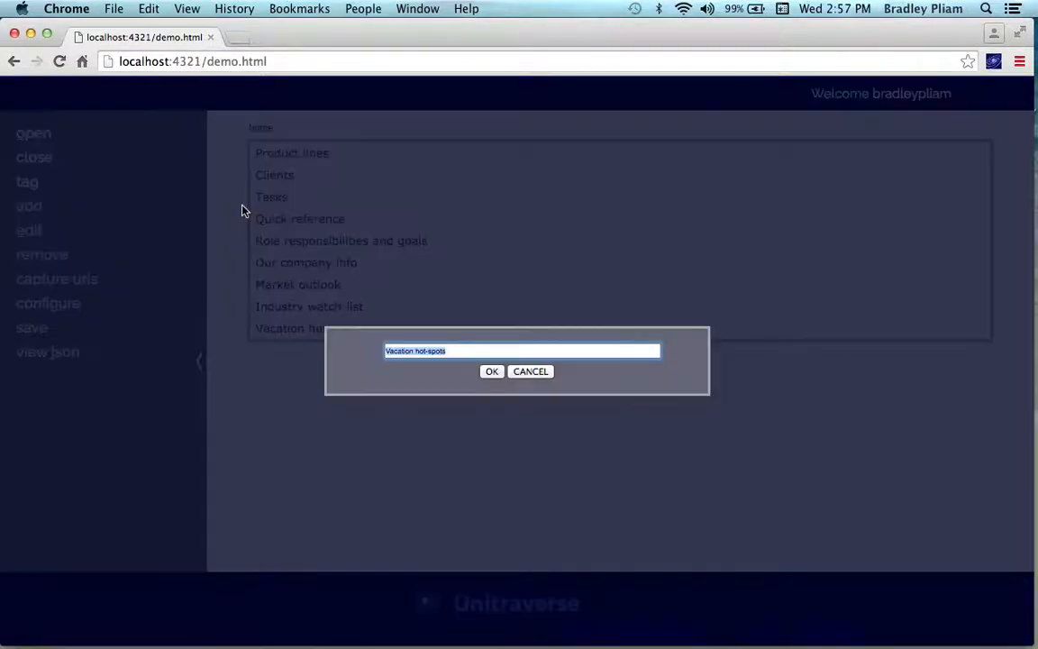
type("New work")
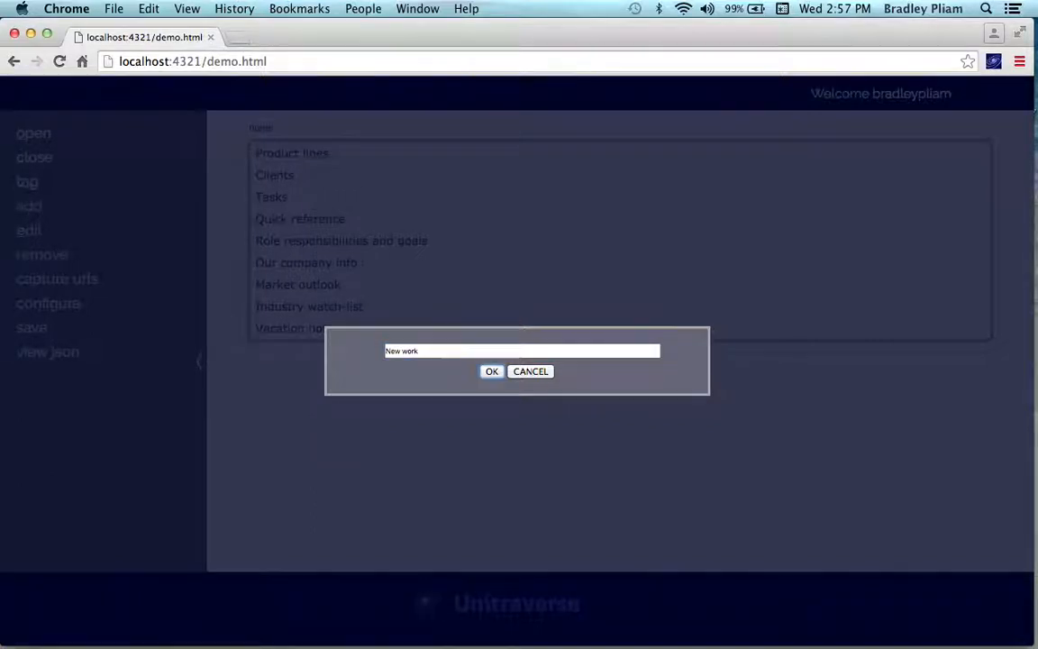
key("Return")
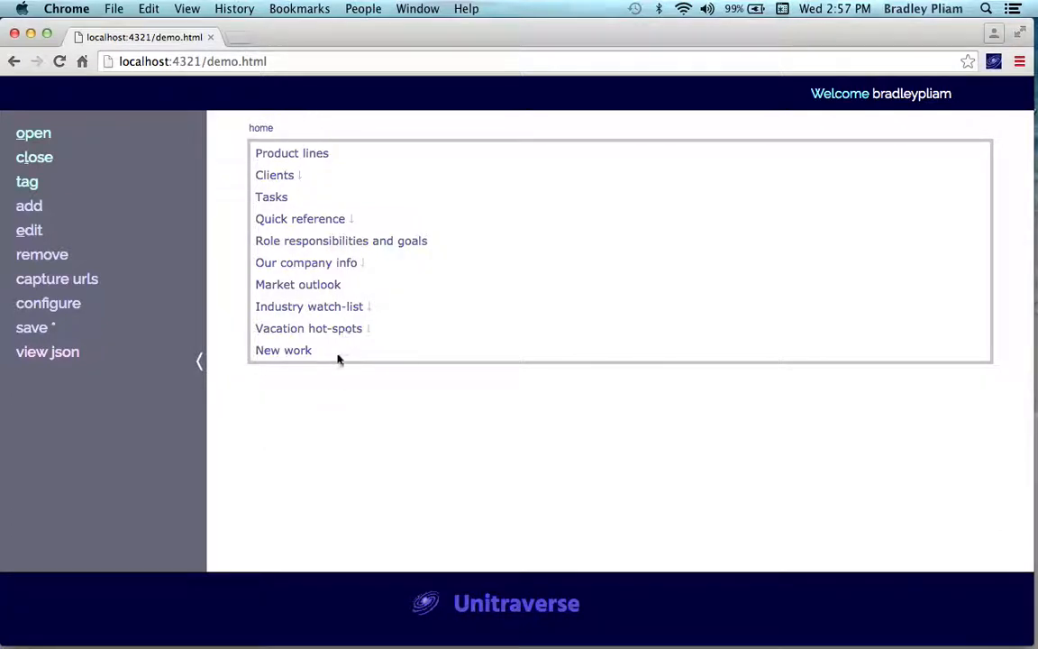
left_click(287, 349)
key("Return")
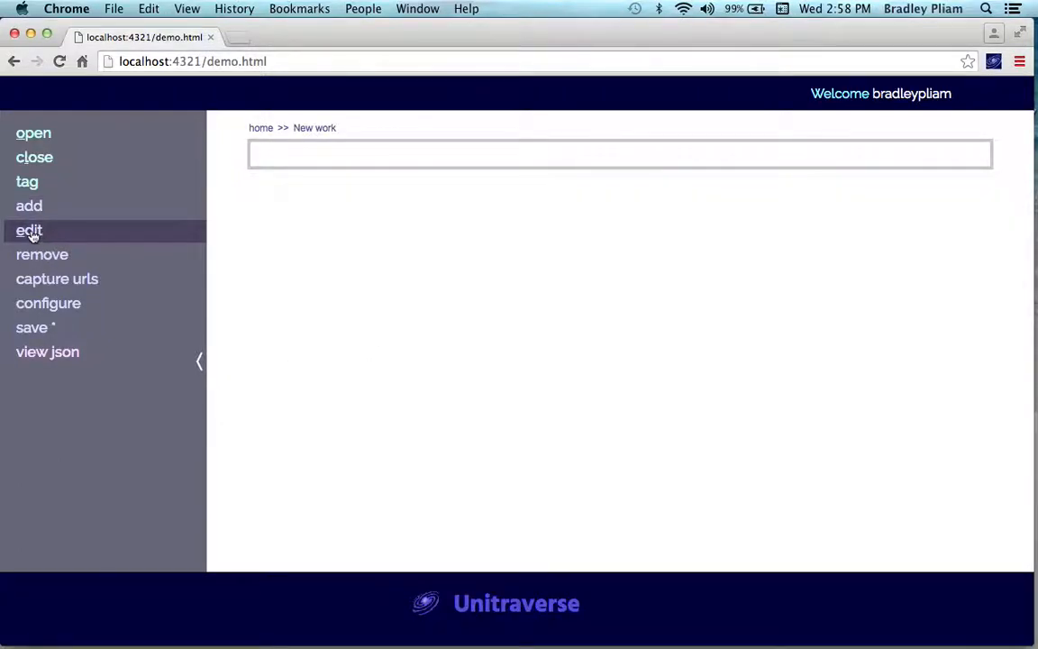
mouse_move(66, 212)
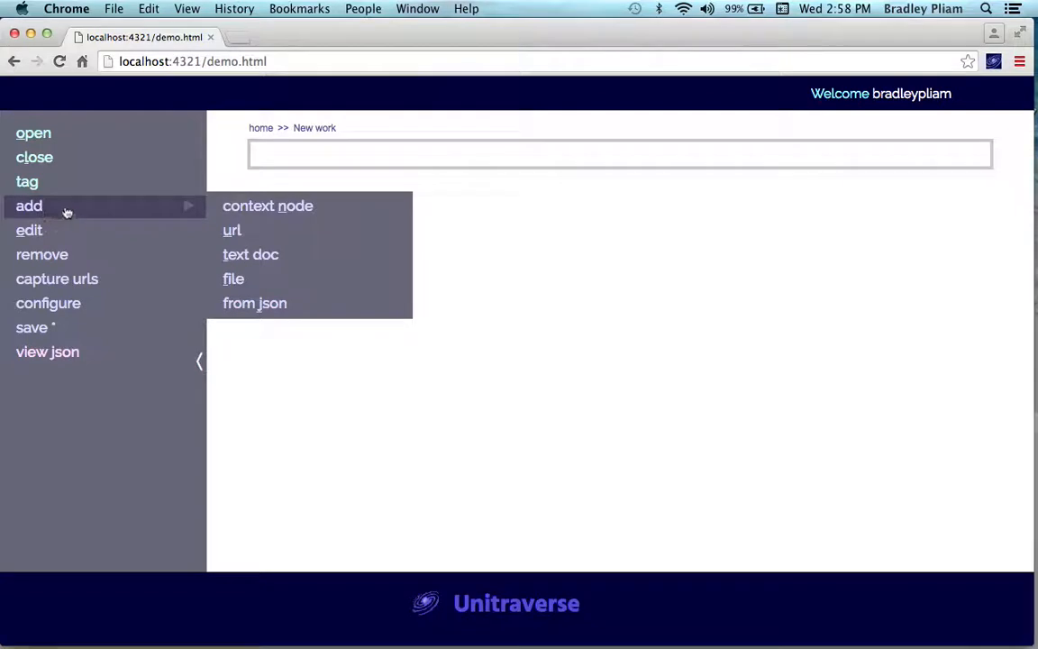
left_click(258, 255)
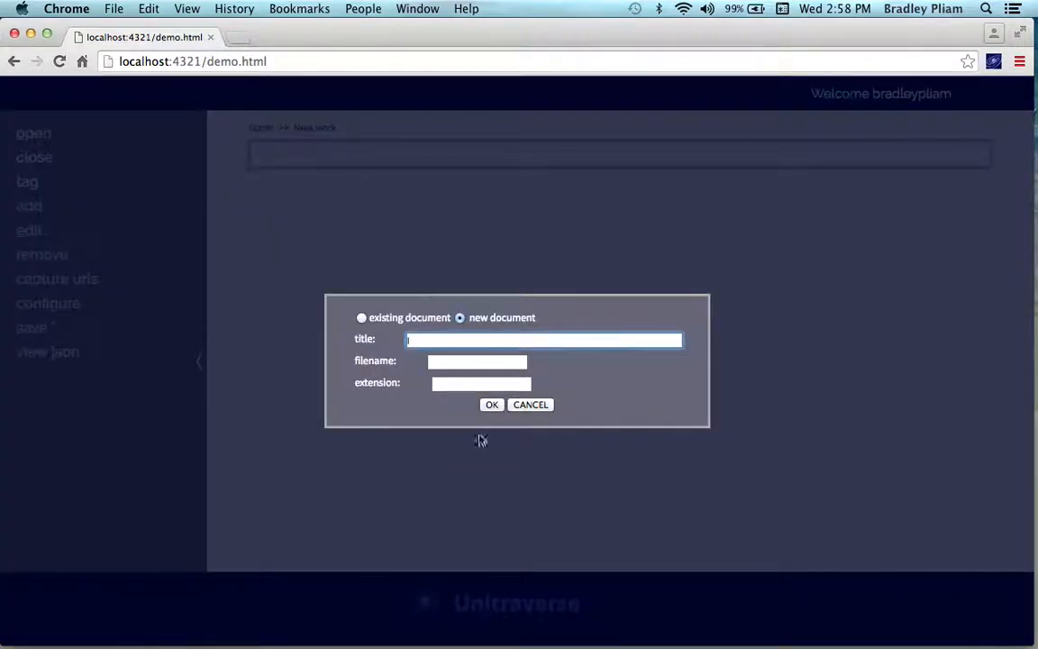
left_click(530, 407)
Add a new text document to New work with title "Gemstones research", filename "gems" and extension "txt".
mouse_move(60, 217)
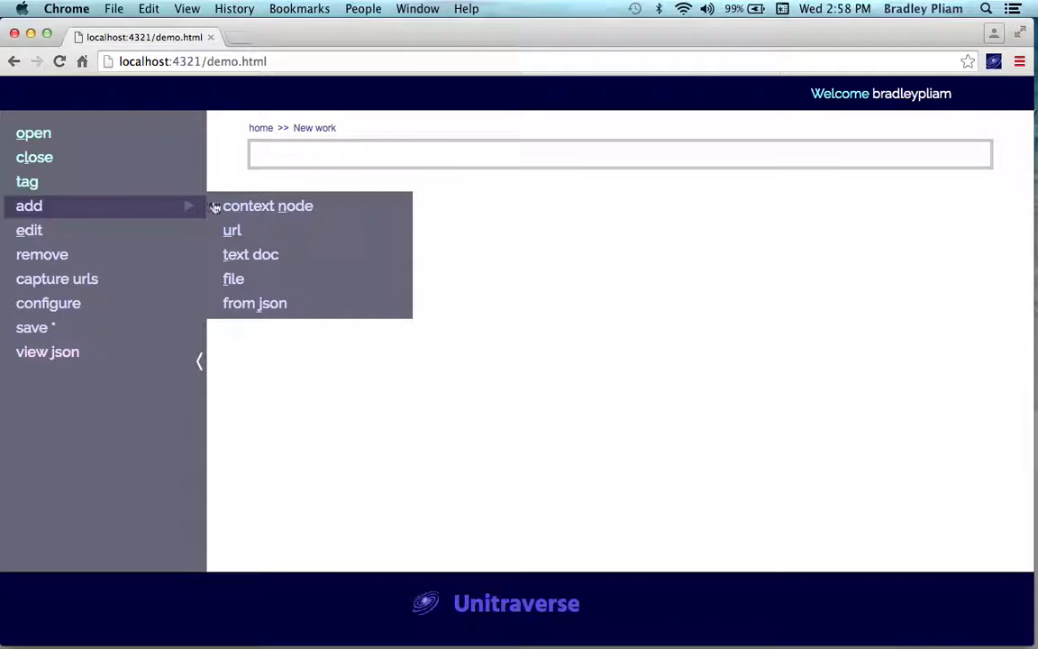
left_click(256, 257)
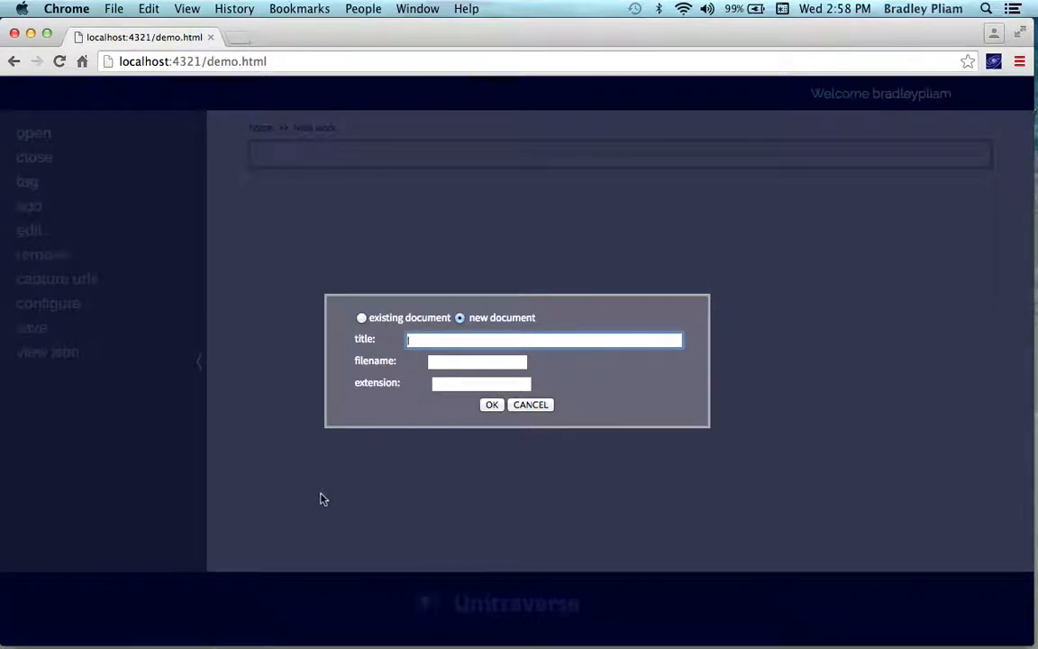
type("Gemstones research")
key("Tab")
type("gems")
key("Tab")
type("txt")
key("Tab")
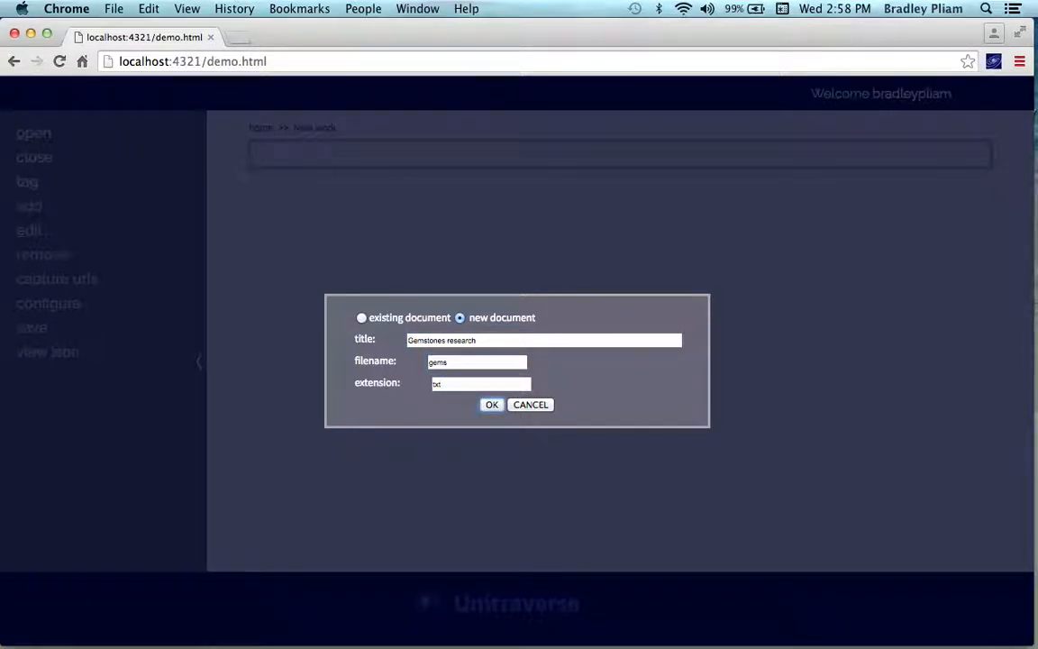
key("Return")
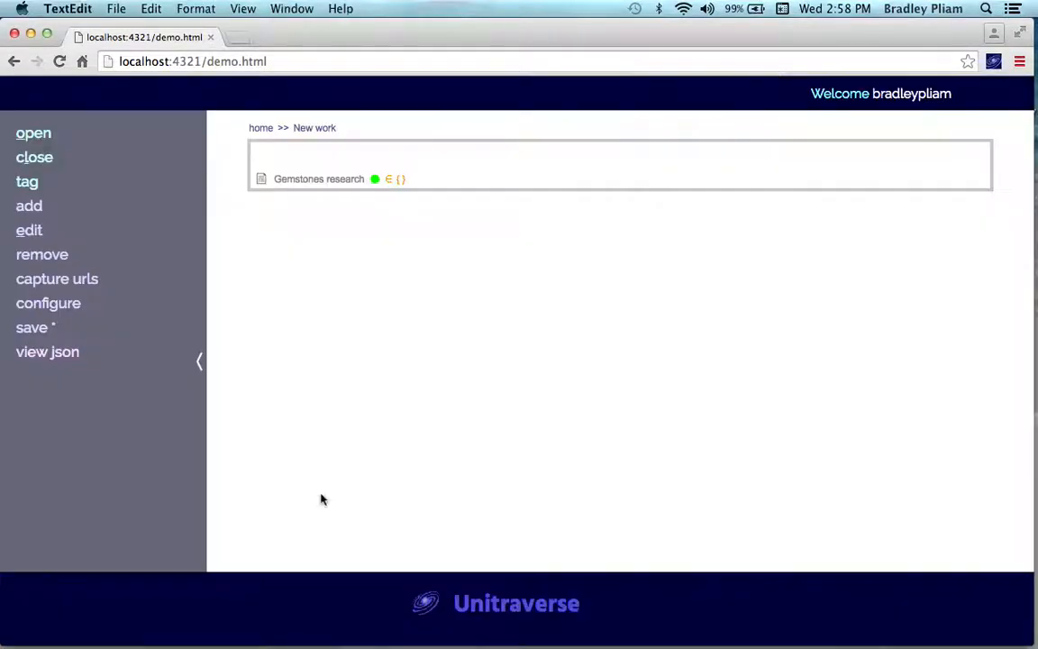
Move the gems.txt window below the item list and start a new line under its heading.
left_click_drag(312, 110, 431, 219)
left_click(487, 238)
key("Return")
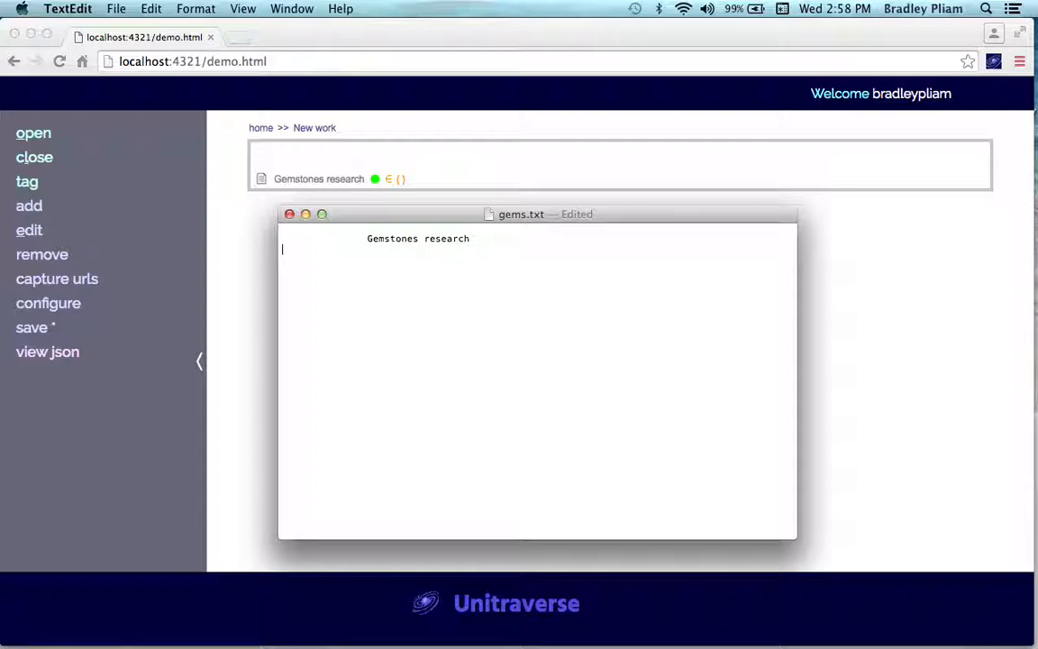
Write "1) Types of gemstones" and "2) Who are the best suppliers?" in gems.txt, and return to the Unitraverse page in Chrome.
type("1)")
type("Tyeps")
key("BackSpace")
key("BackSpace")
key("BackSpace")
type("pes of gemstones")
key("Return")
type("2) Who are t")
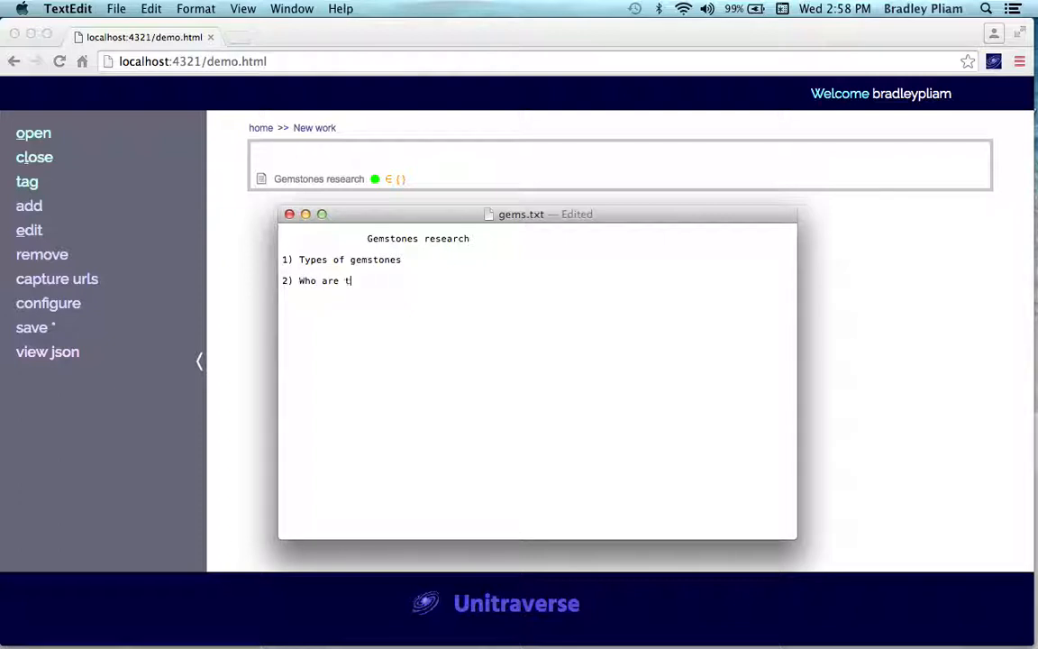
type("he best suppliers?")
key("Return")
key("Return")
left_click(843, 253)
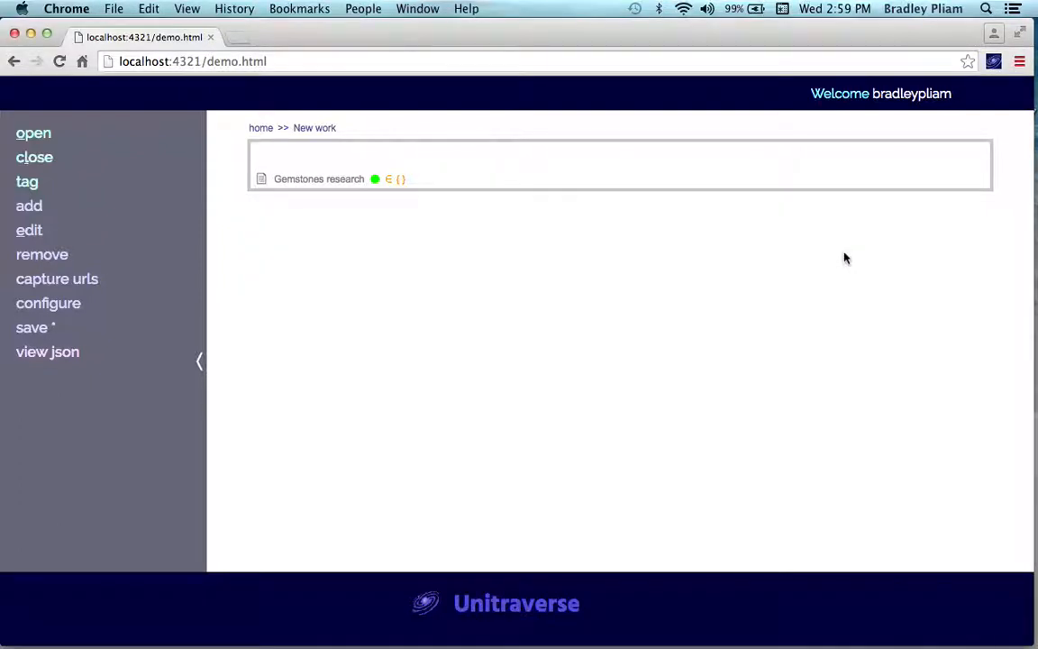
Go back from New work to the home context through the breadcrumb trail.
key("Tab")
key("shift+Tab")
key("shift+Tab")
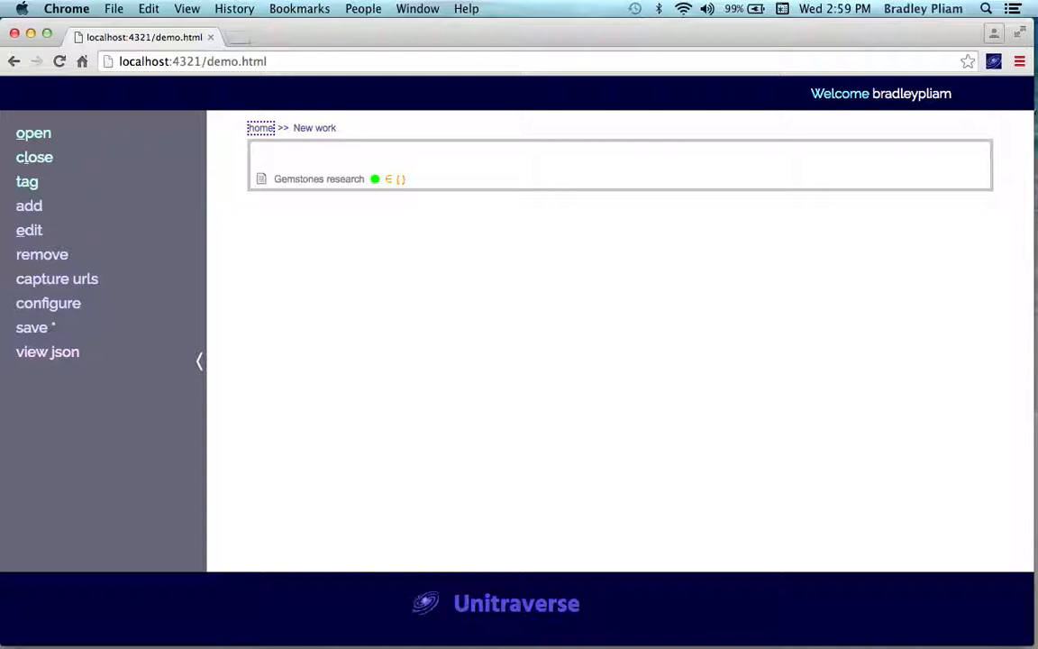
key("Tab")
key("shift+Tab")
key("Return")
Open the Quick reference context from the home list.
key("Tab")
key("Tab")
key("Tab")
key("Tab")
key("Tab")
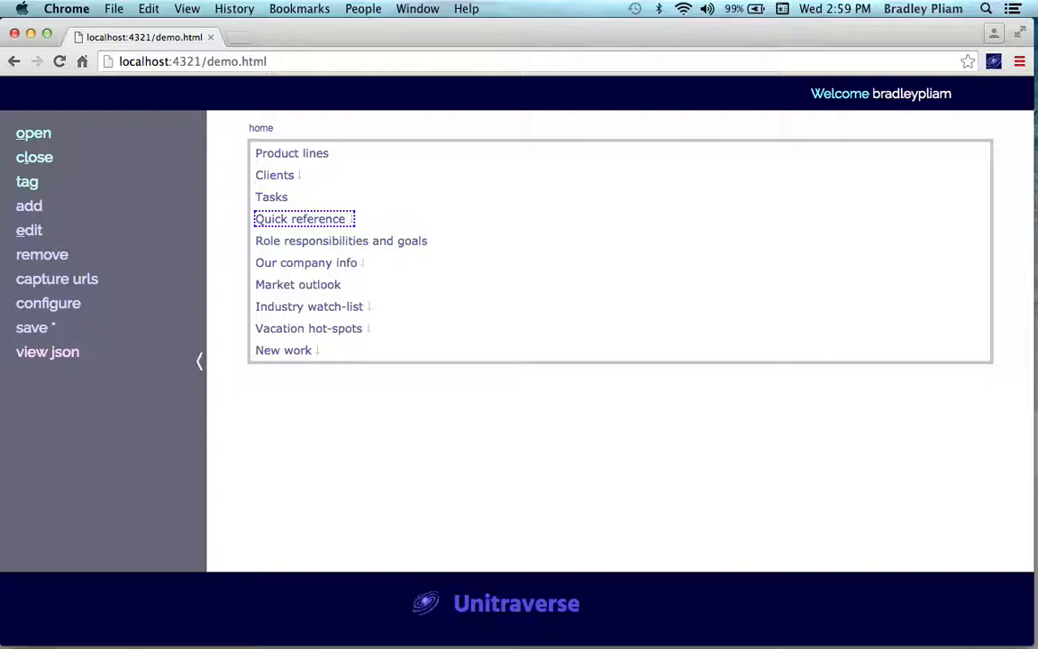
key("Return")
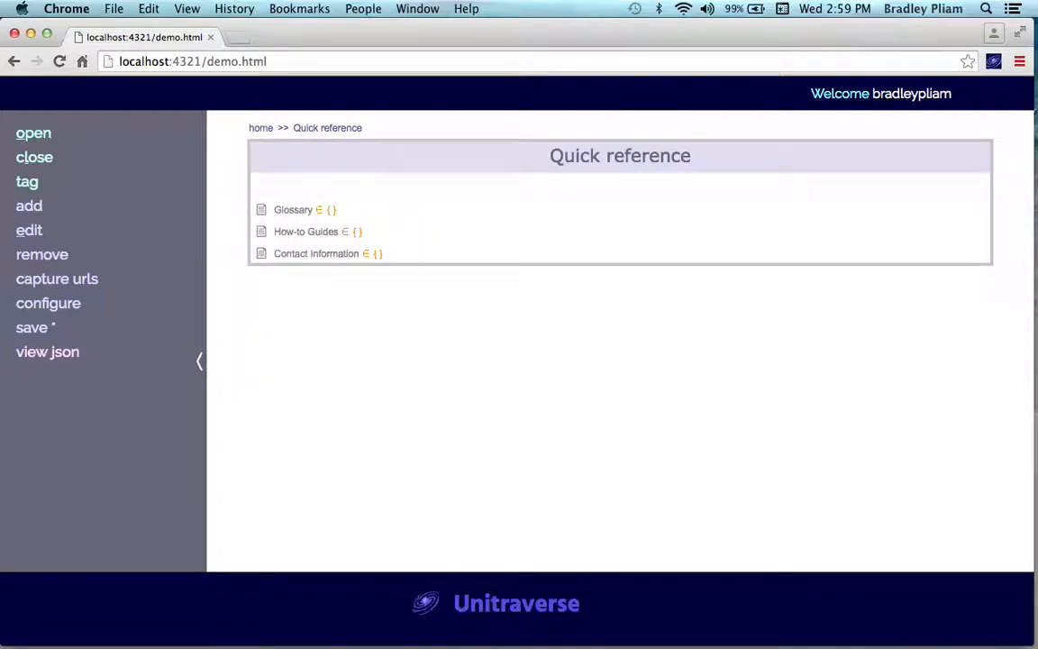
Open all sibling items of Quick reference and return to the Unitraverse page in Chrome.
mouse_move(174, 132)
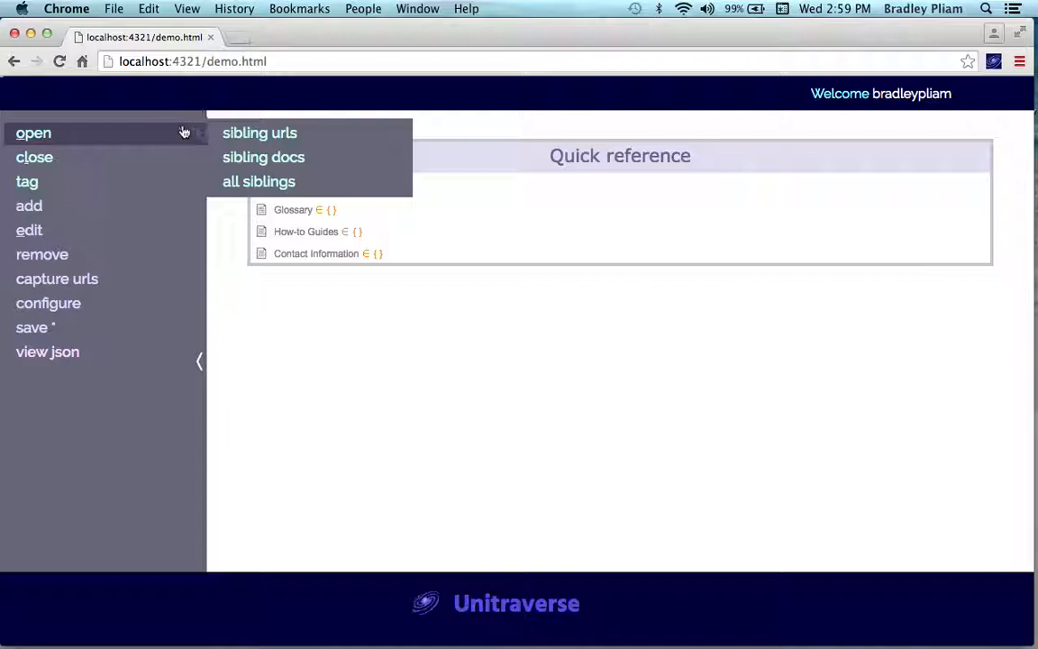
left_click(228, 181)
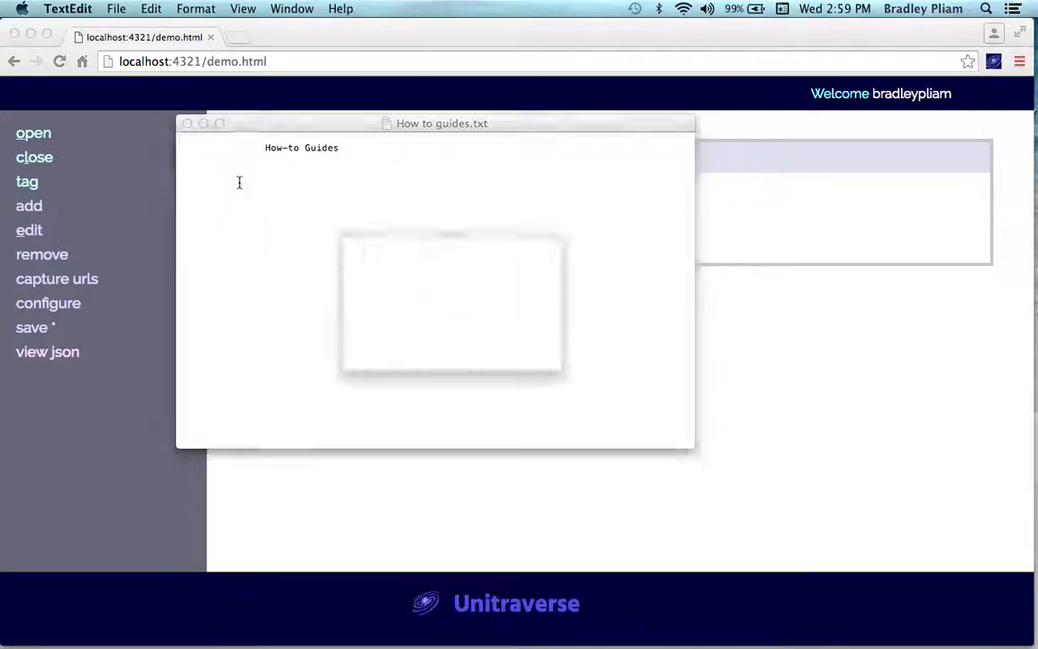
left_click(793, 360)
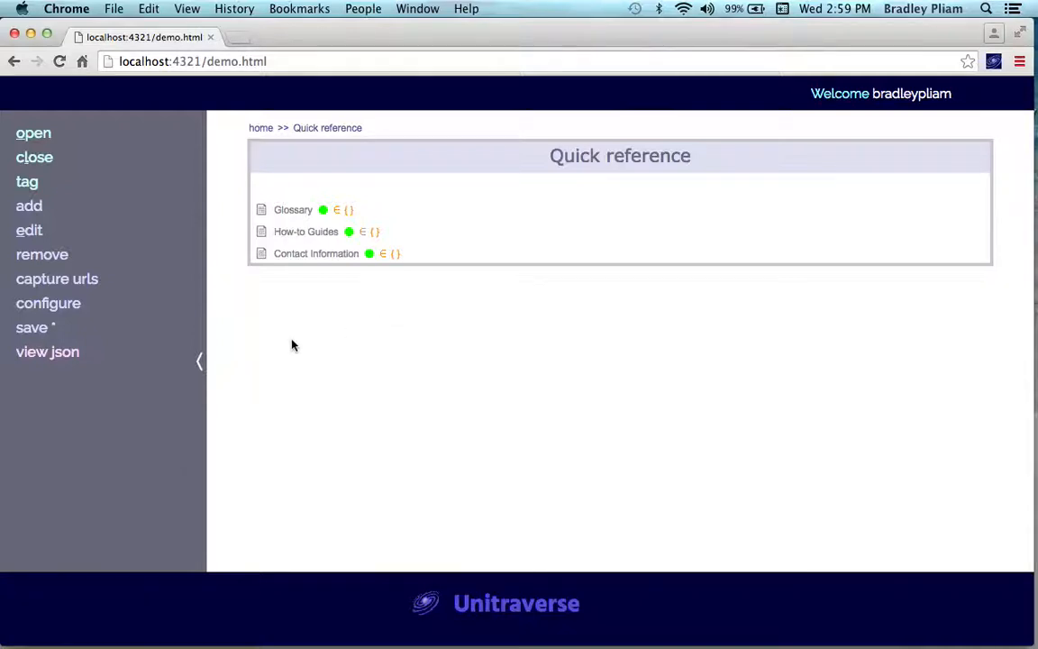
Tag all open items across the contexts as "urgent".
mouse_move(31, 179)
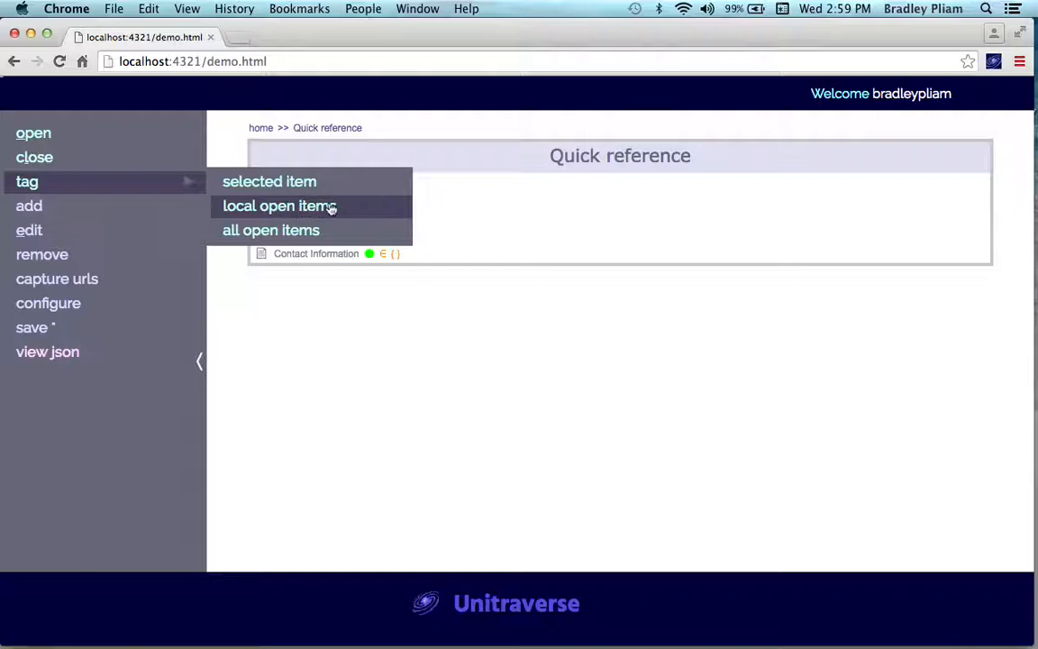
left_click(258, 233)
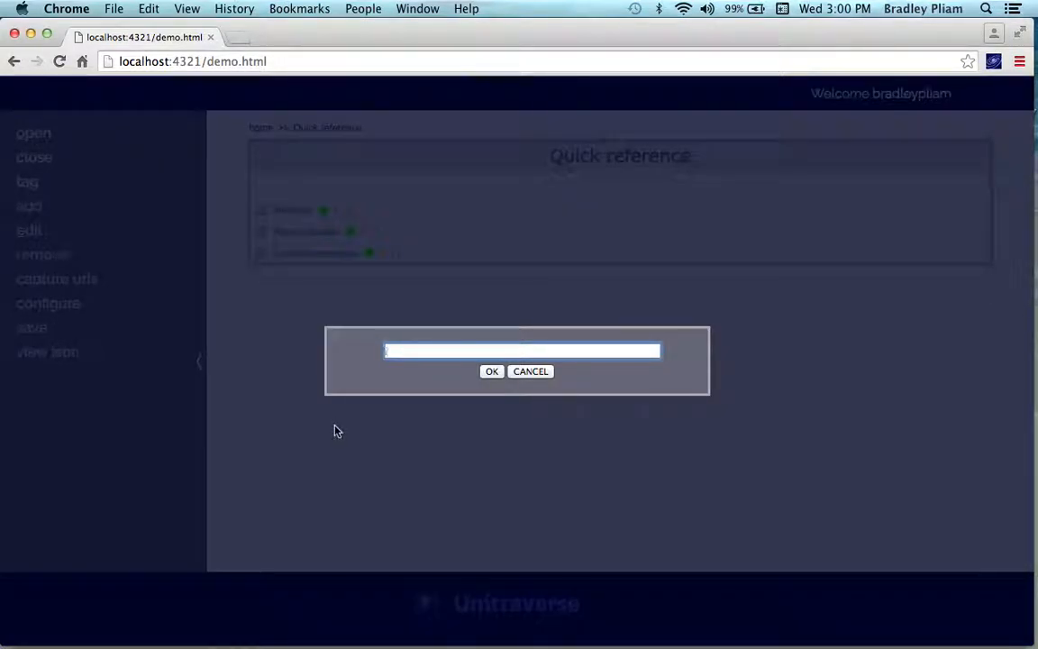
type("urgent")
key("Tab")
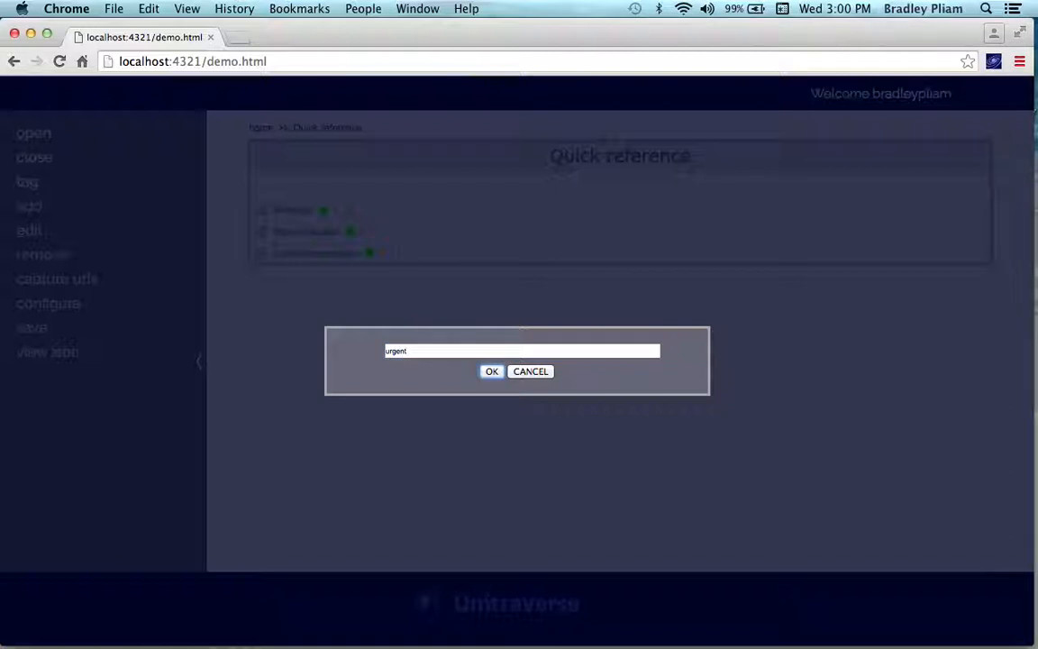
key("Return")
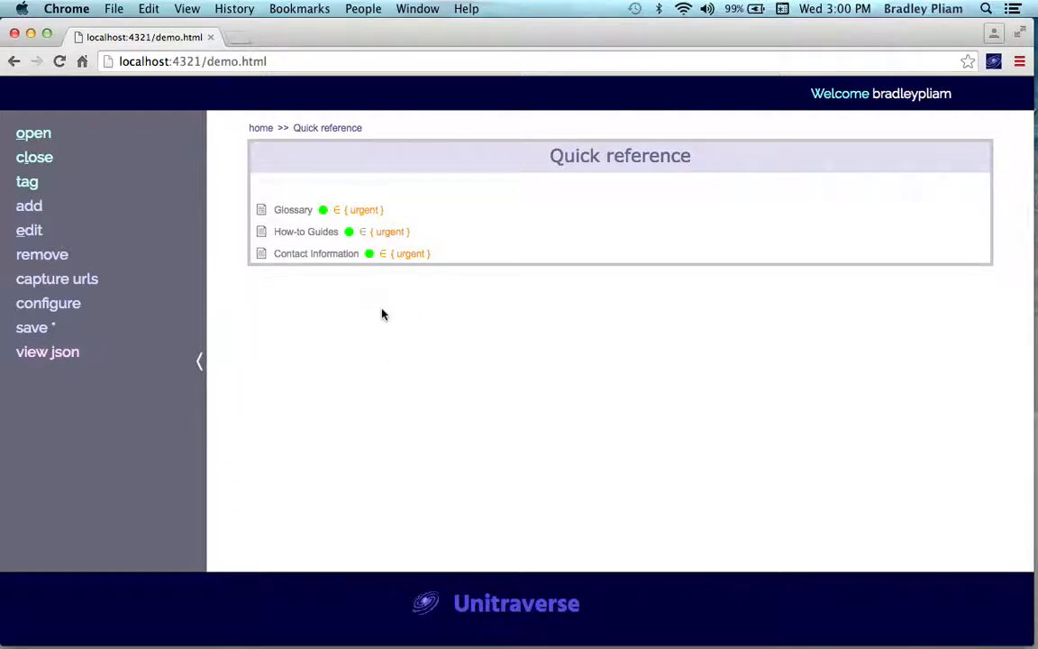
Return to the home context and open New work to examine the tag on Gemstones research.
left_click(261, 128)
key("Tab")
key("Tab")
key("Tab")
key("Tab")
key("Tab")
key("Tab")
key("Tab")
key("Tab")
key("Tab")
key("Tab")
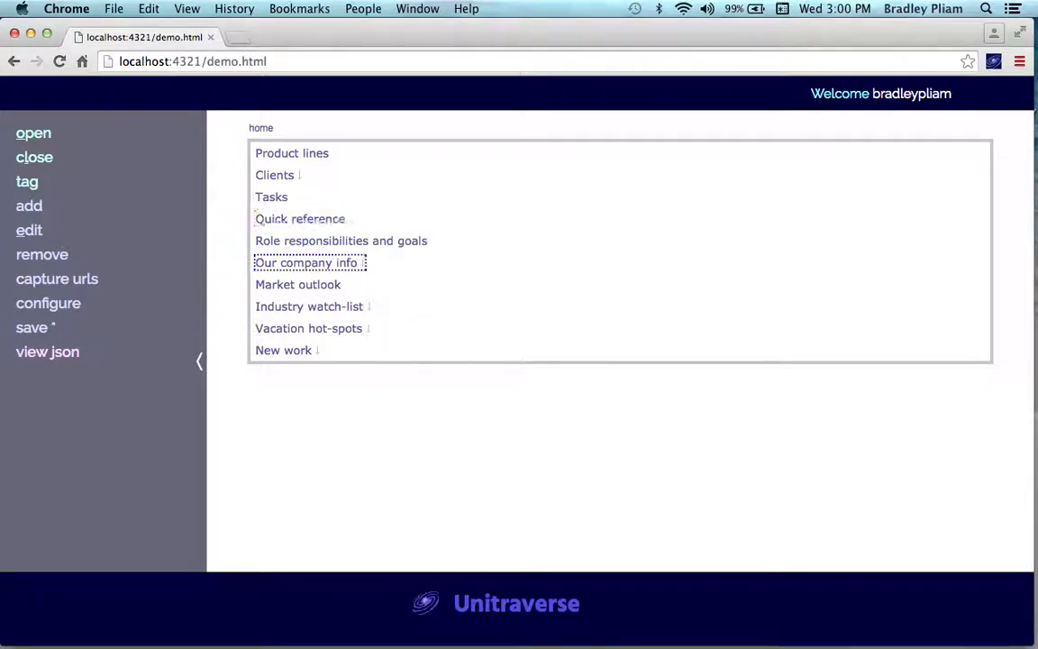
key("Return")
key("Tab")
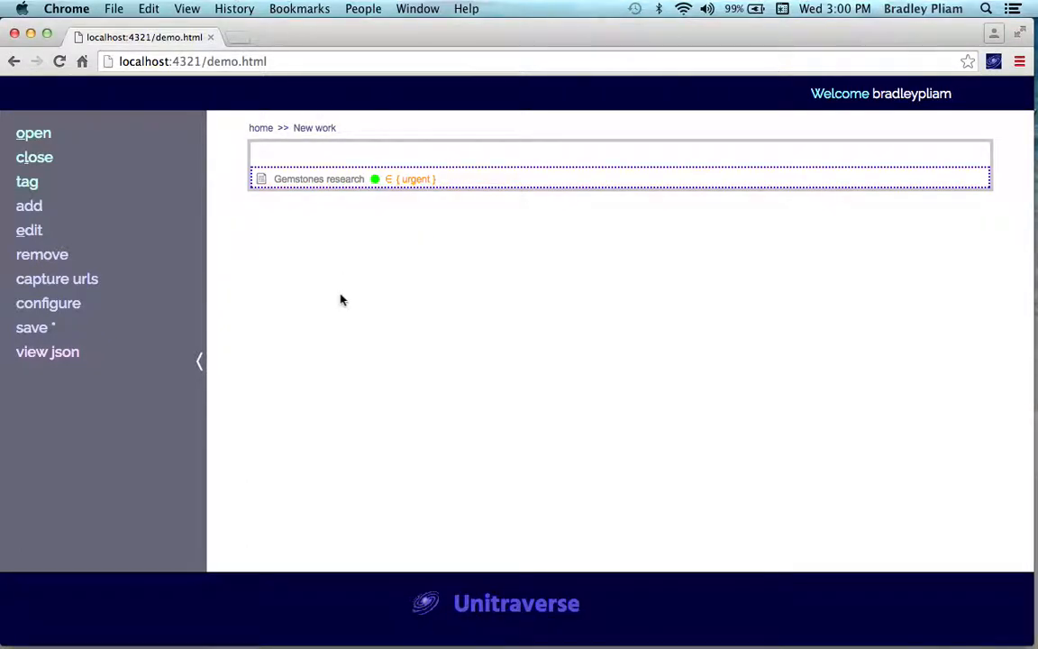
key("Tab")
key("Tab")
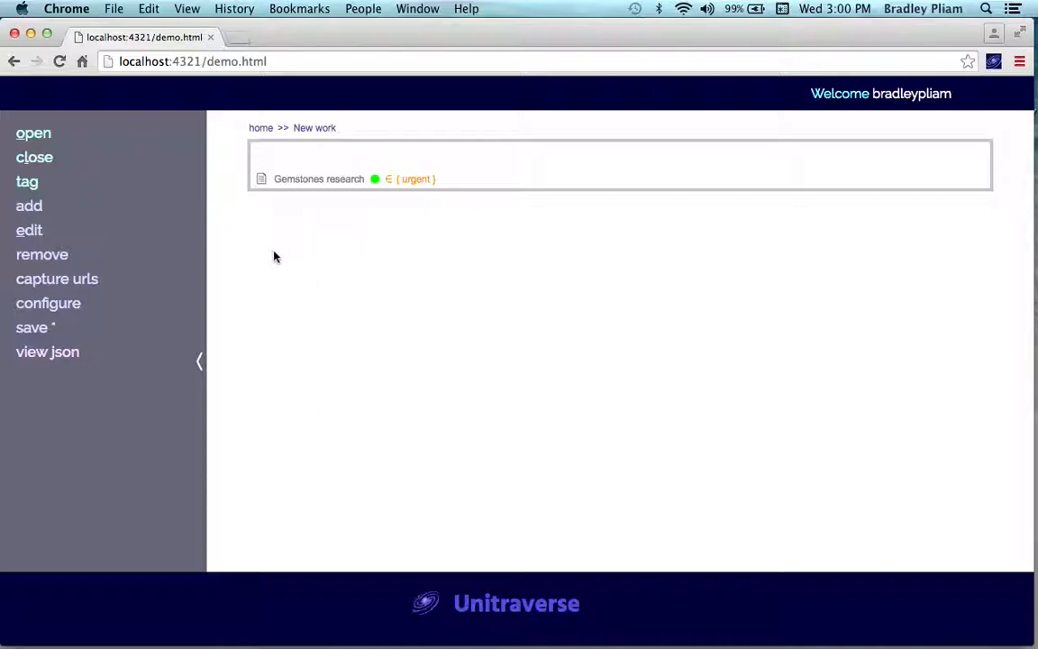
Close the urgent group of documents and check in TextEdit which documents are still open.
mouse_move(118, 158)
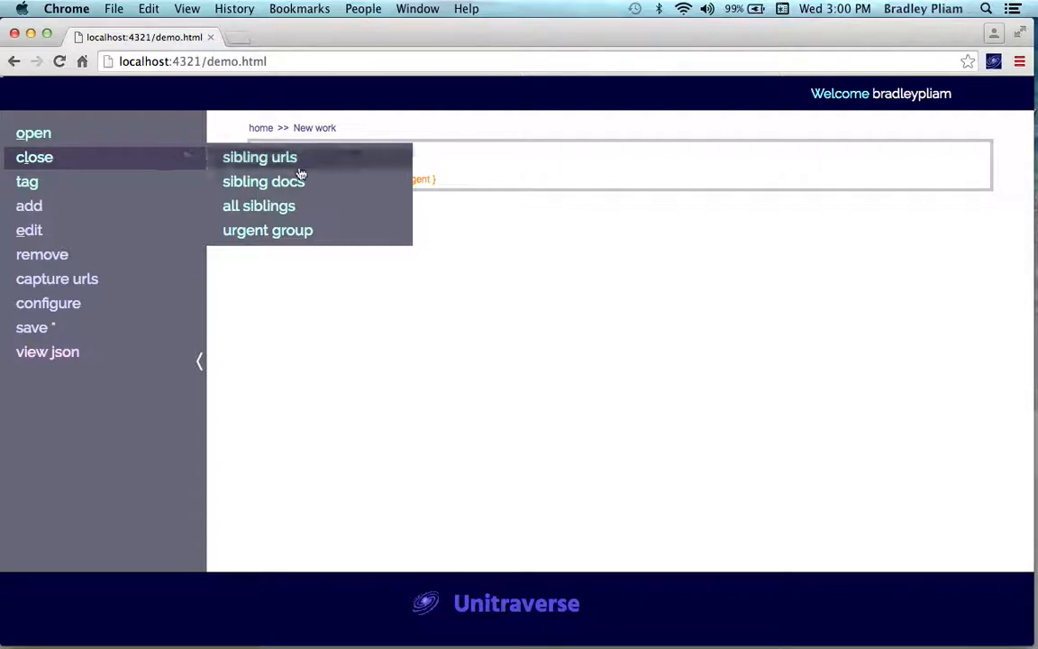
left_click(279, 233)
key("Return")
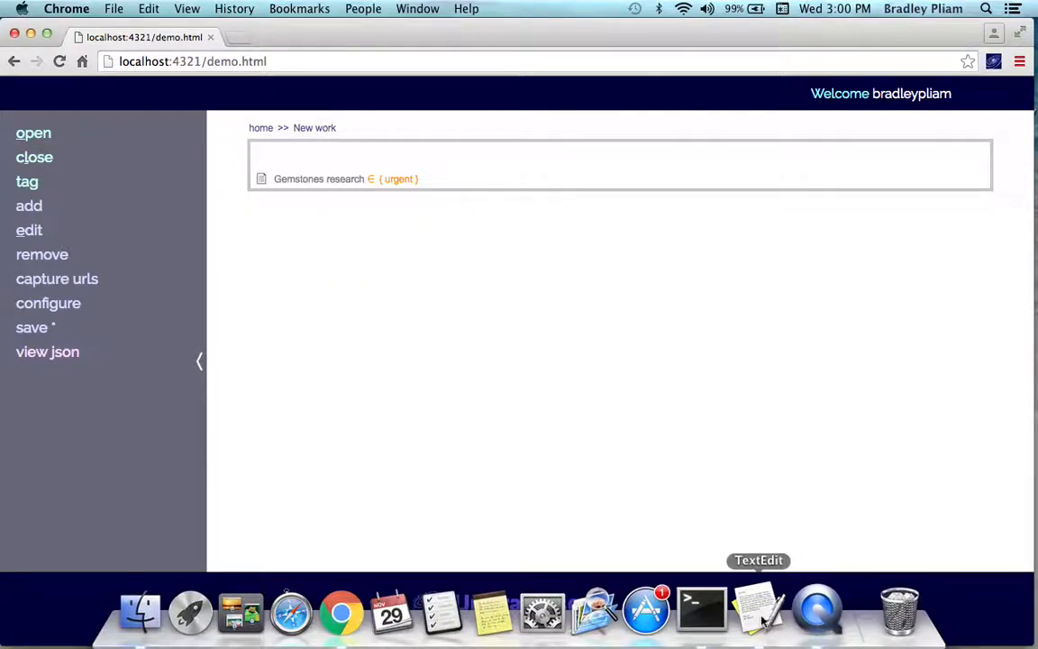
left_click(762, 620)
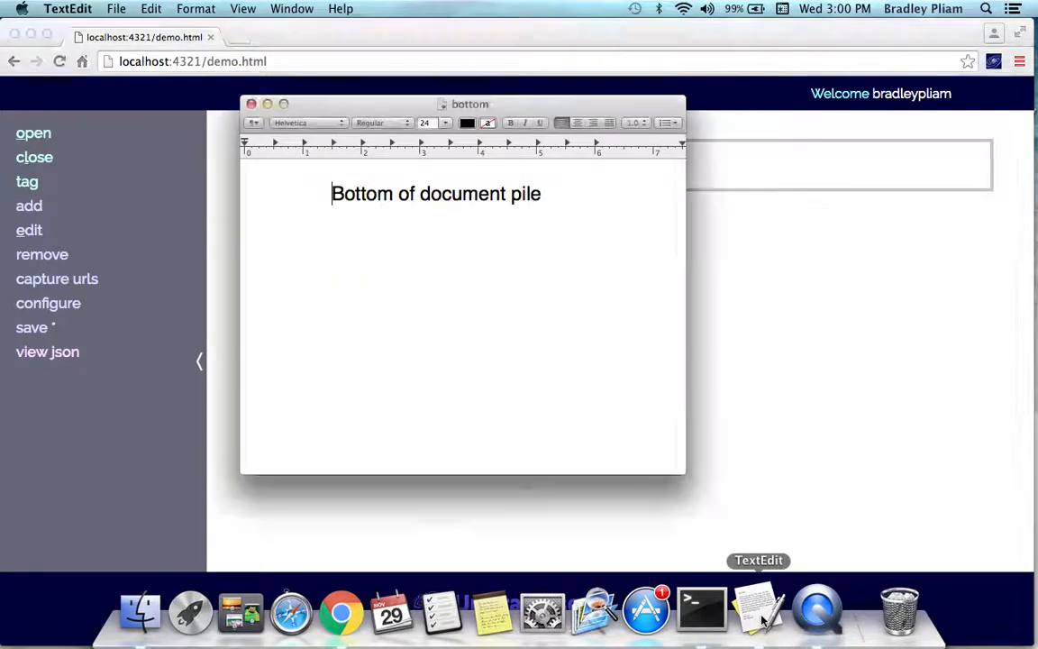
left_click(759, 275)
Open the whole urgent group of documents and return to the Unitraverse page in Chrome.
mouse_move(158, 135)
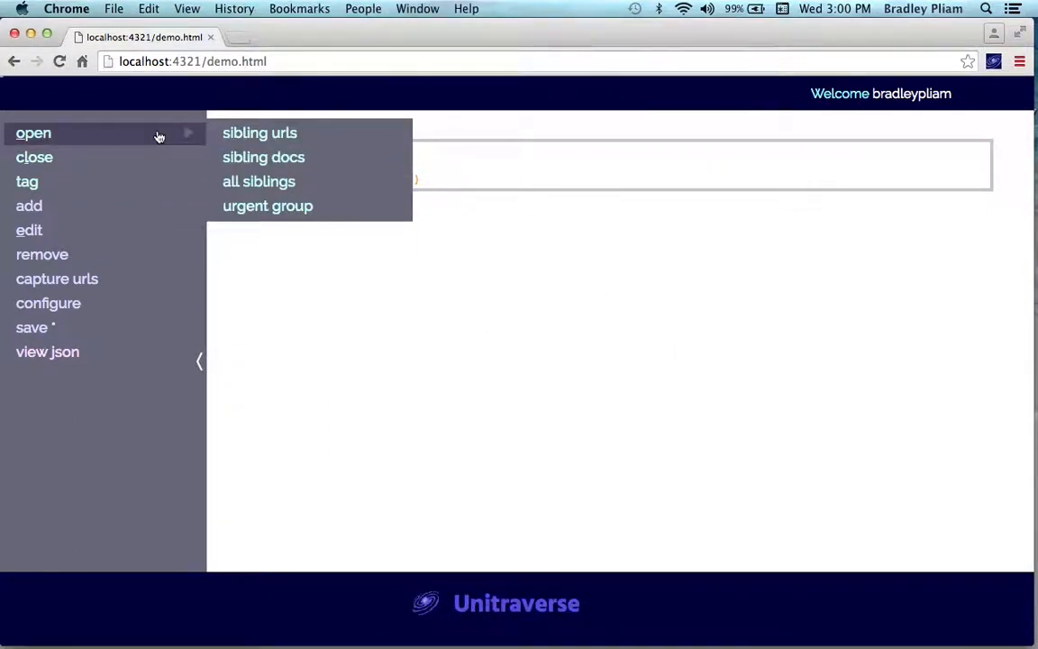
left_click(252, 206)
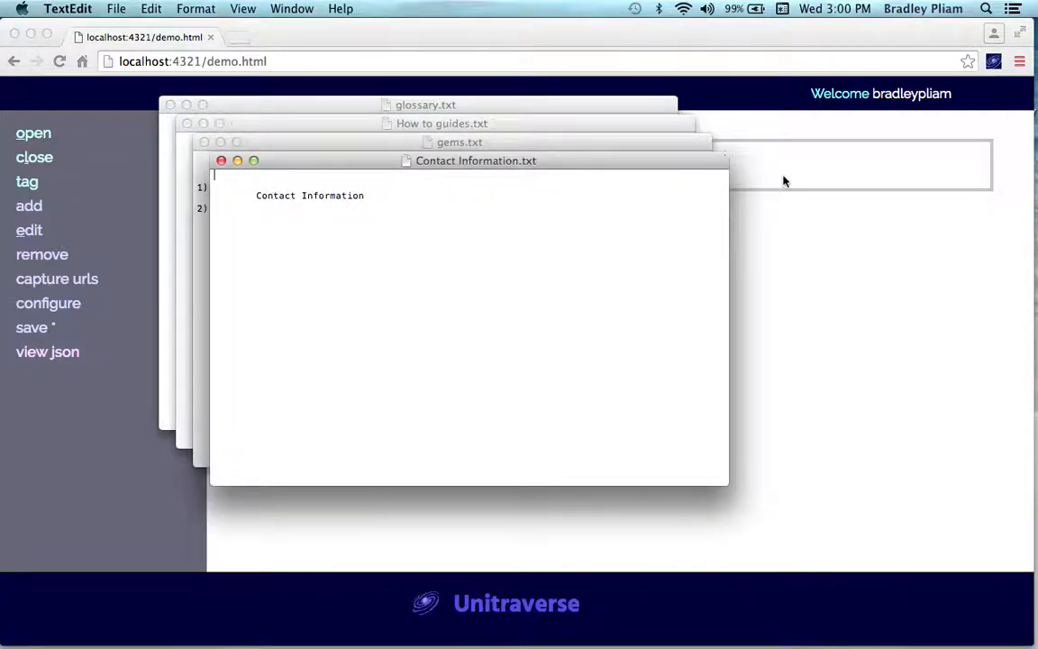
left_click(792, 235)
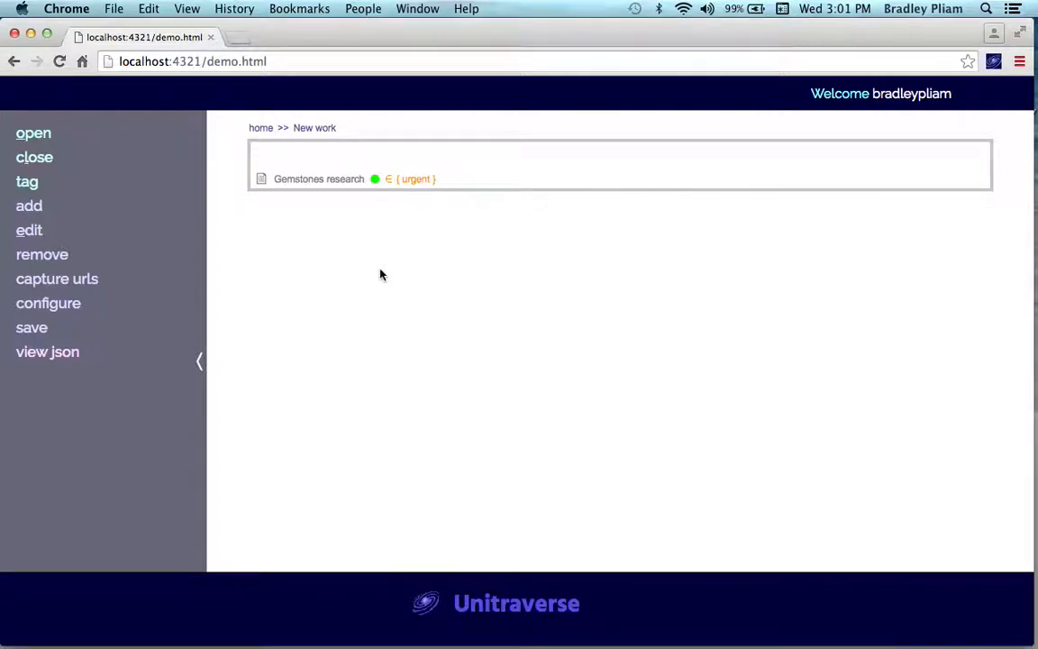
Add a URL item to New work and search Google for "Types of gemstones" in its tab.
mouse_move(47, 217)
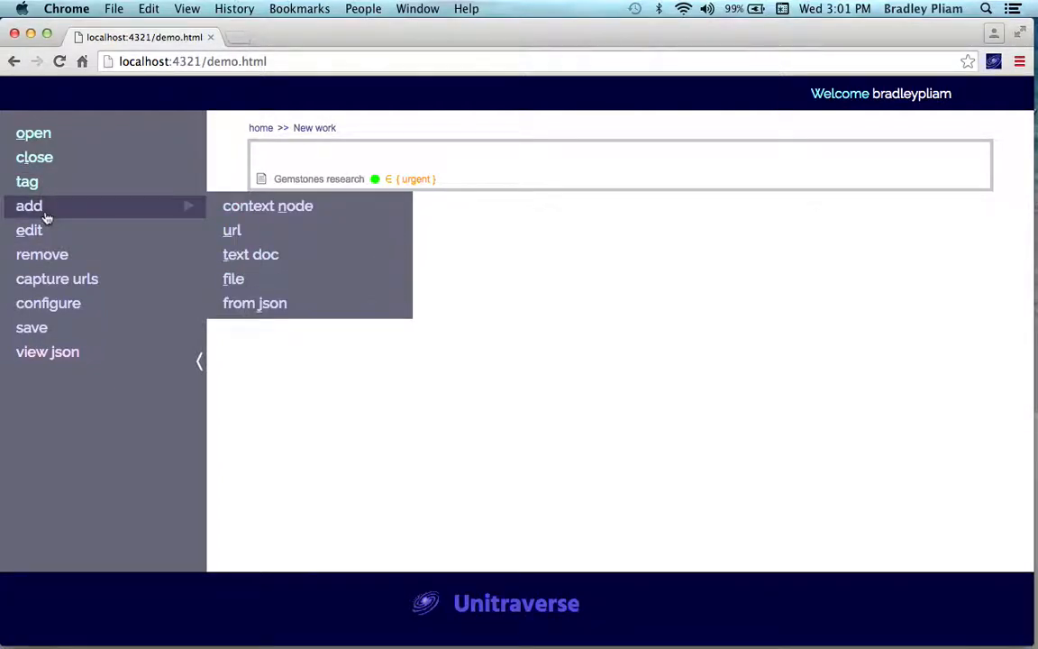
left_click(237, 231)
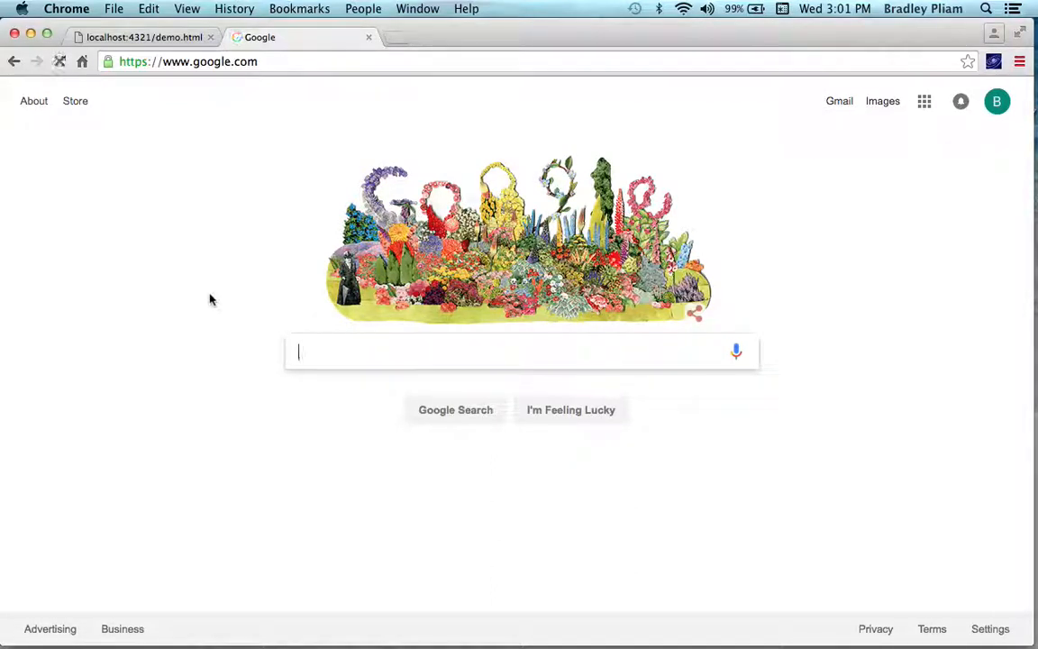
type("Types of")
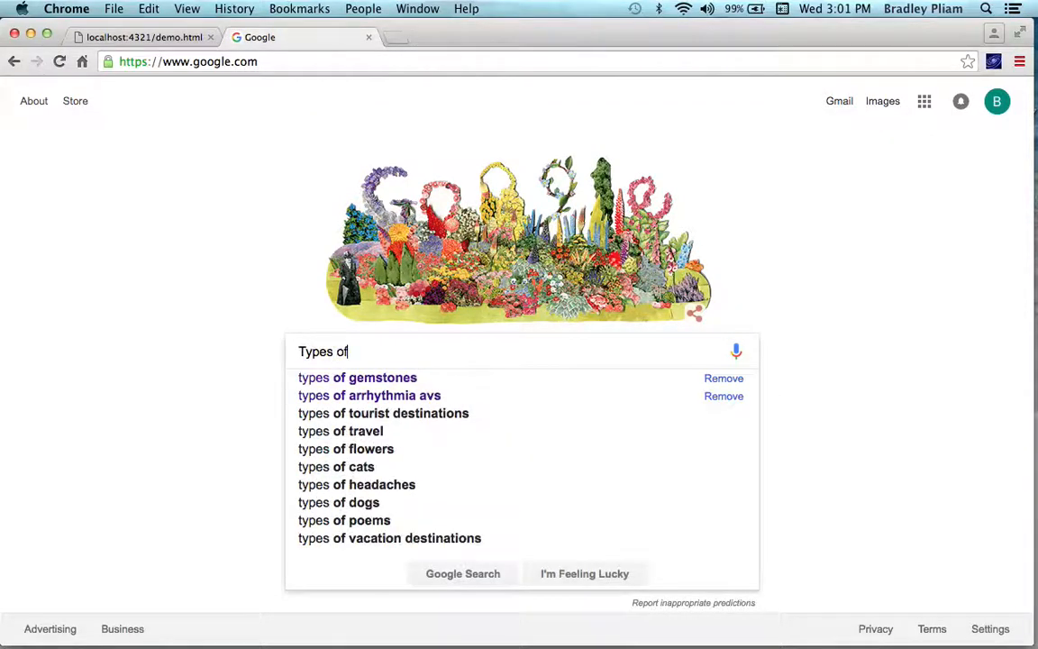
type(" gme")
key("BackSpace")
key("BackSpace")
type("em")
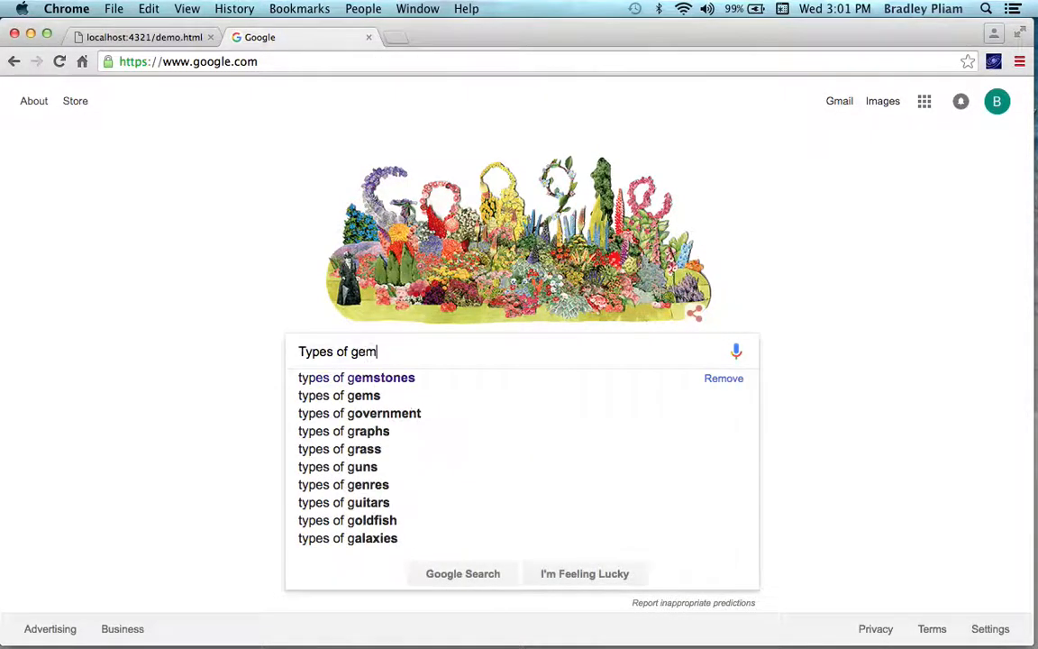
type("stones")
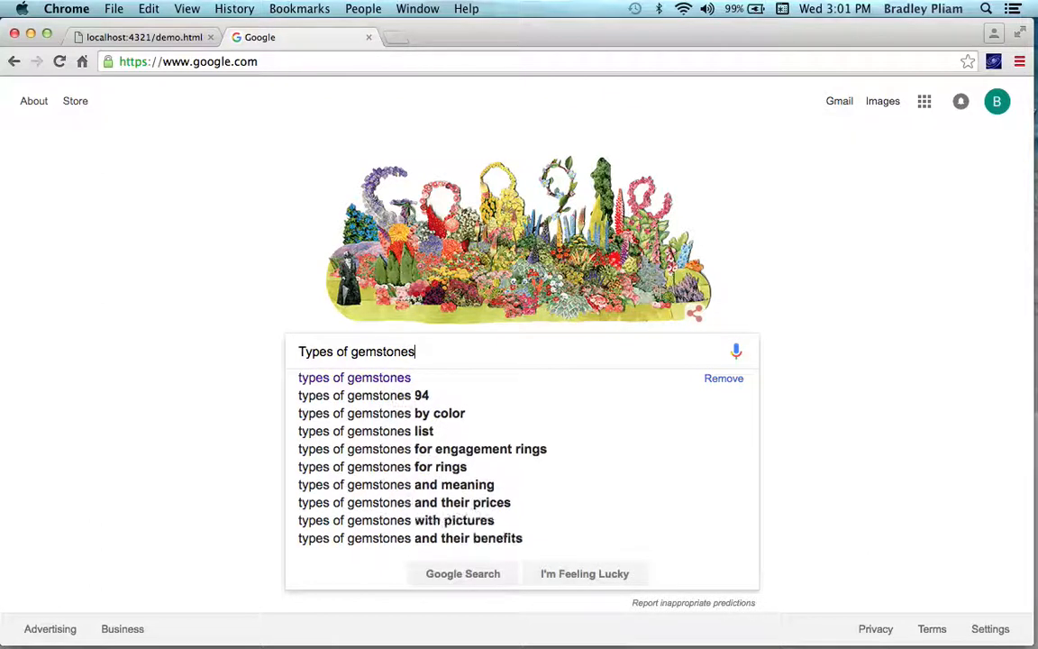
key("Escape")
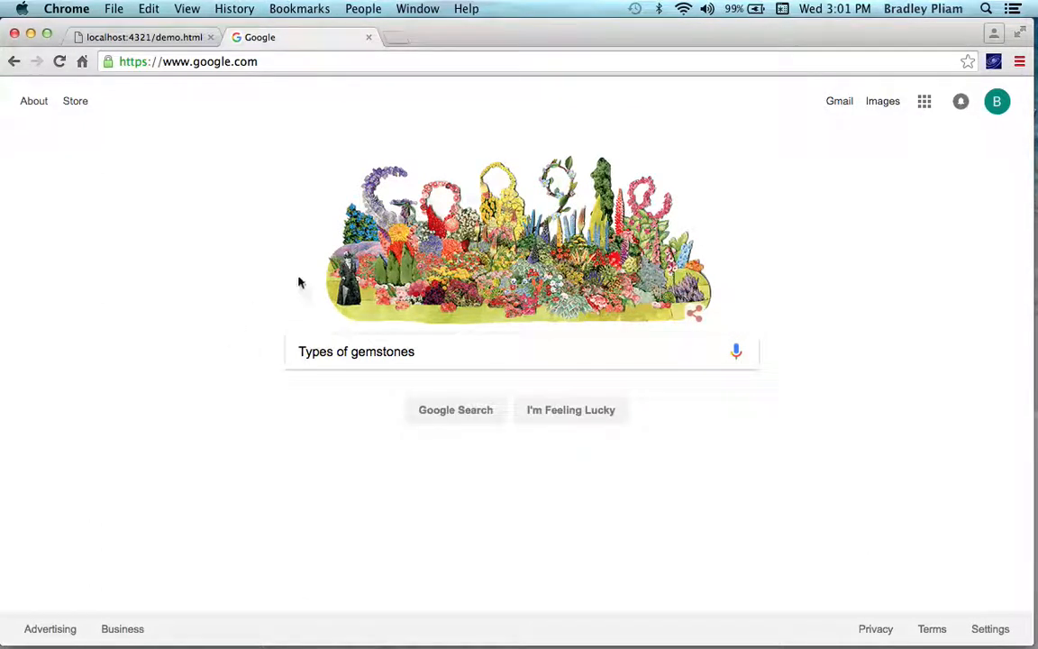
key("Return")
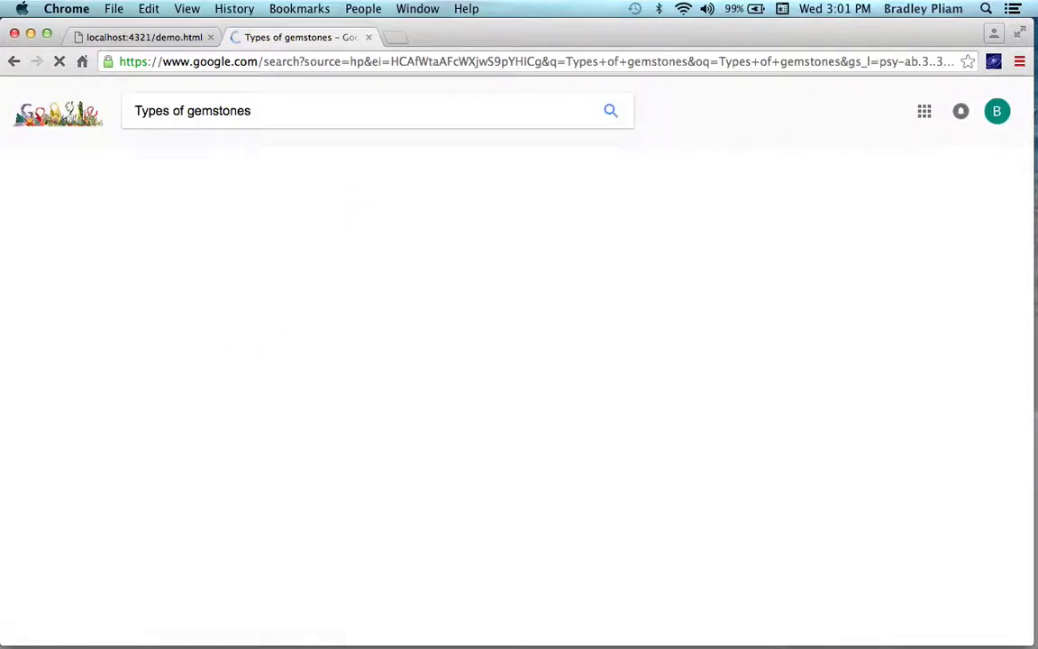
Open the Wixon Jewelers "Guide to Gemstones - Colors & Meanings" search result and look through the page.
scroll(367, 489, "down", 5)
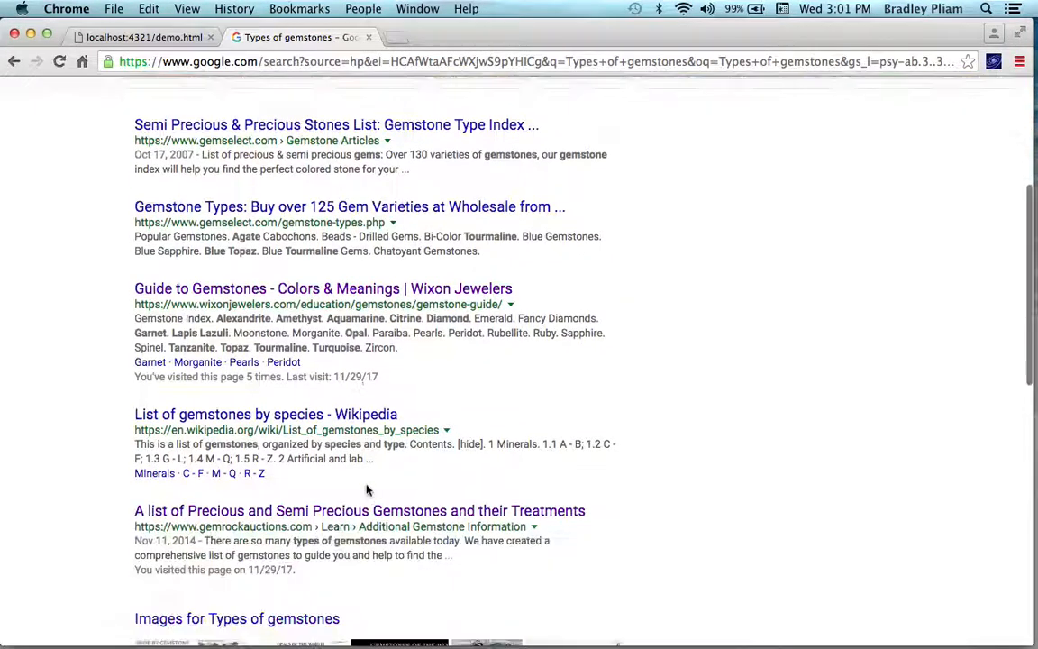
left_click(372, 289)
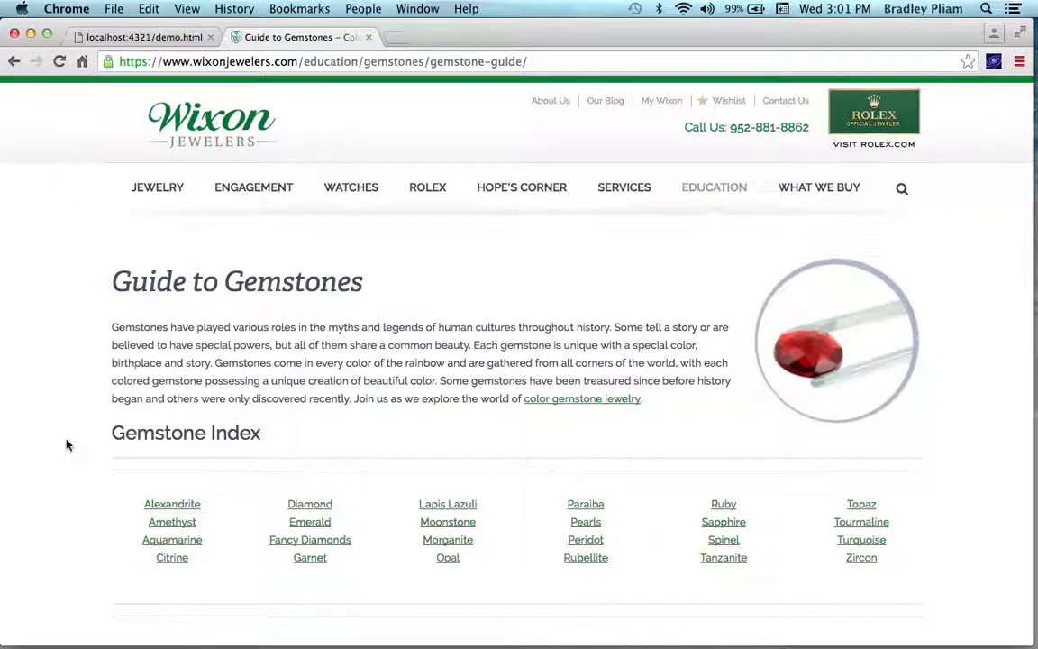
scroll(66, 442, "down", 10)
scroll(66, 441, "up", 15)
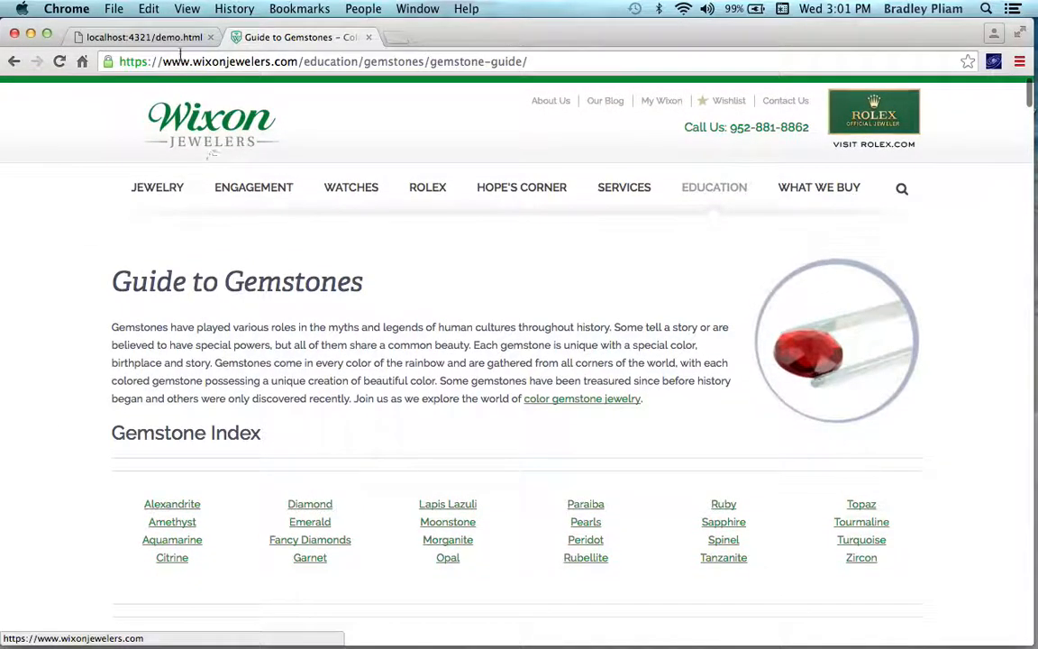
Return to the Unitraverse page and check the browser extension's Most Requested URLs list.
left_click(163, 40)
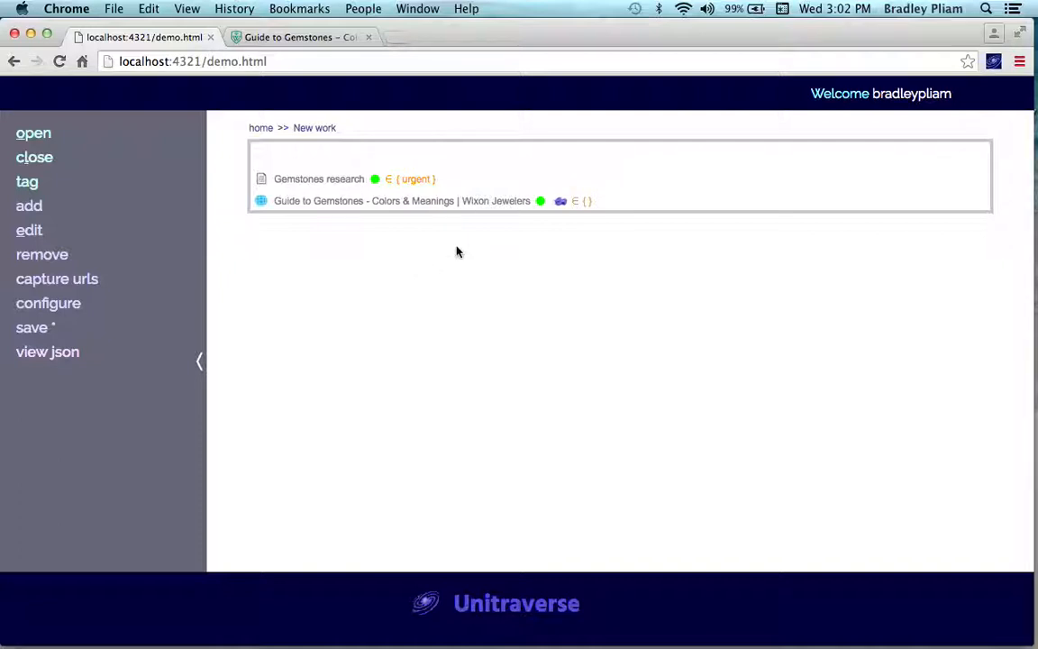
left_click(994, 61)
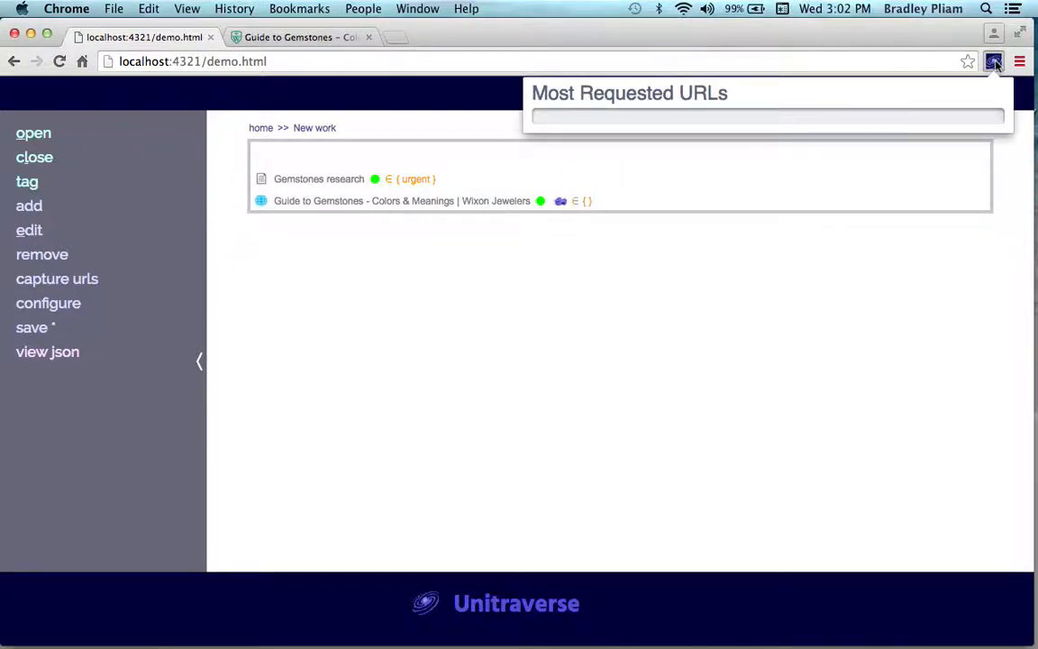
left_click(996, 64)
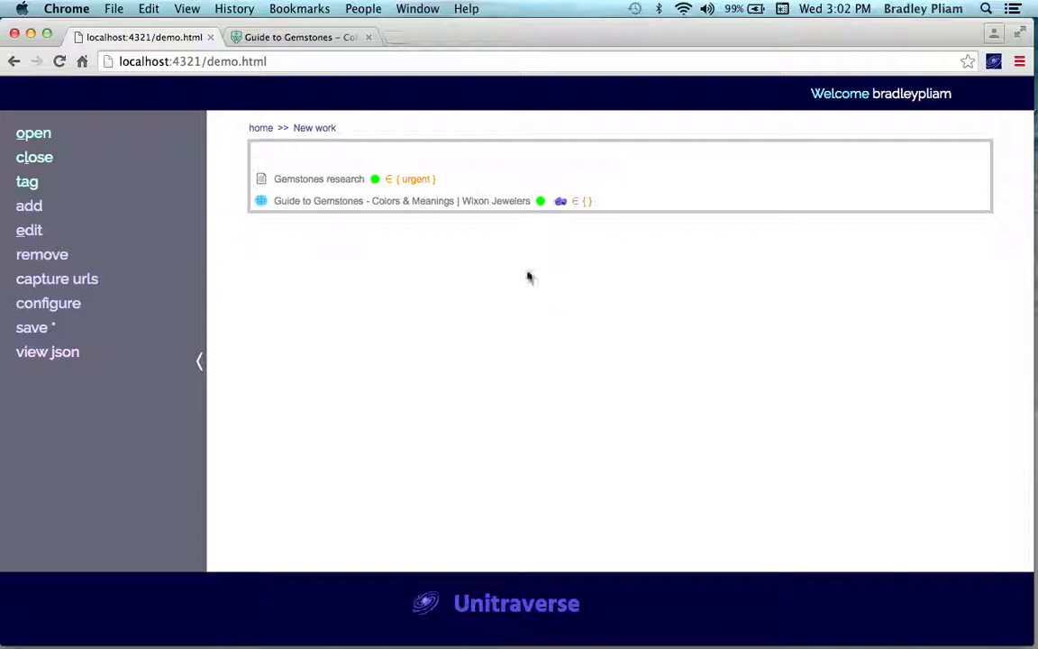
Switch the Guide to Gemstones item from follow mode to pinned and save the changes.
left_click(560, 204)
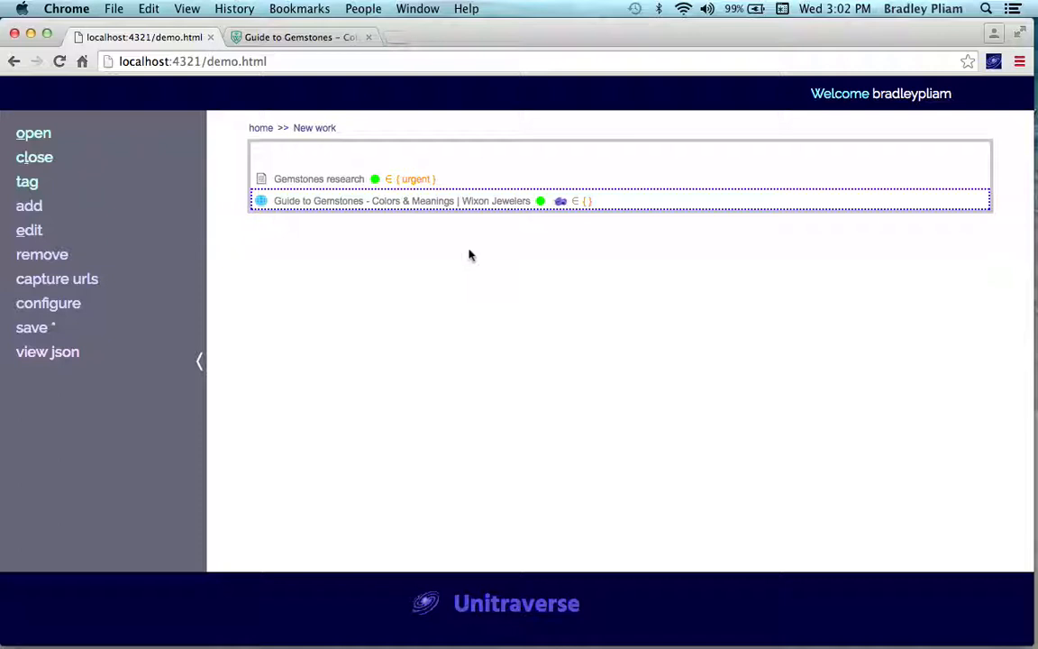
left_click(33, 328)
key("shift+Tab")
key("shift+Tab")
key("shift+Tab")
key("shift+Tab")
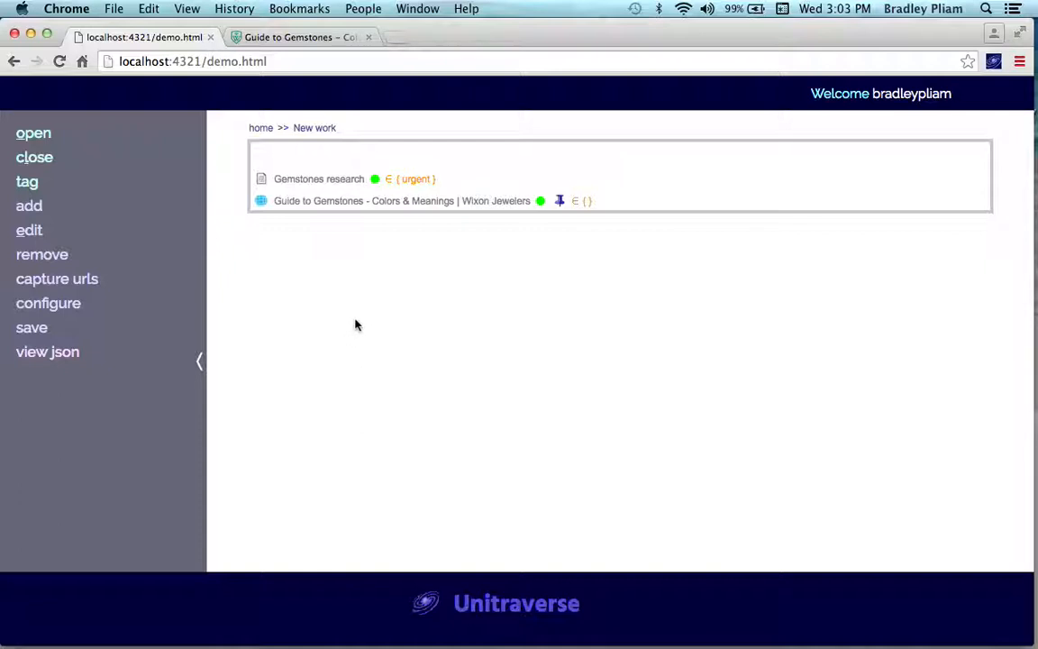
Add the context nodes "Beryl" and "Corundum" to New work.
key("e")
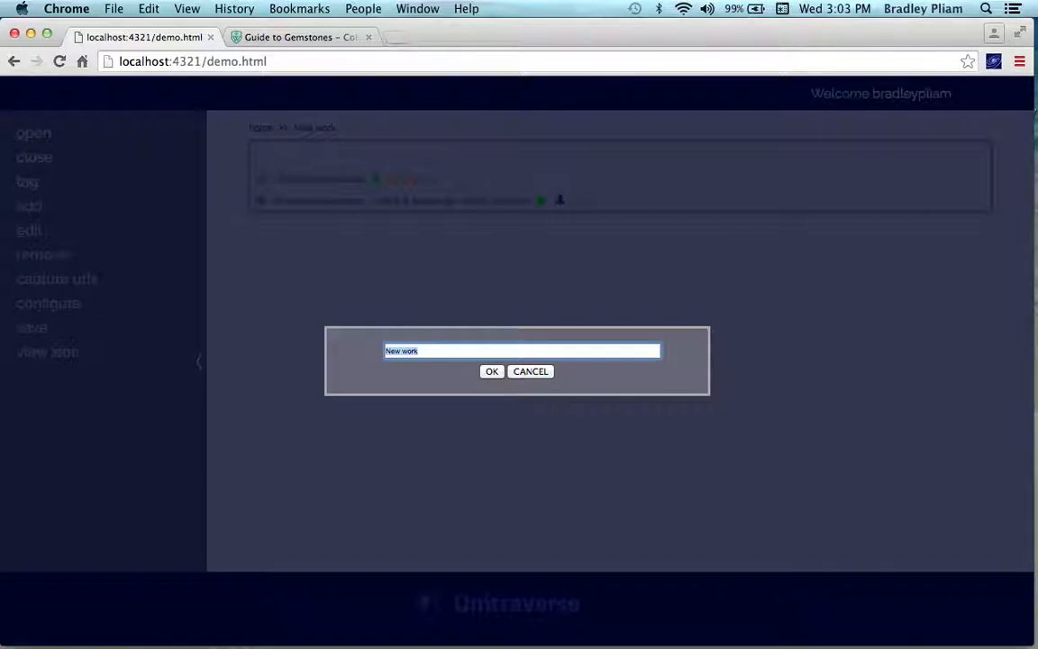
type("Beryl")
key("Return")
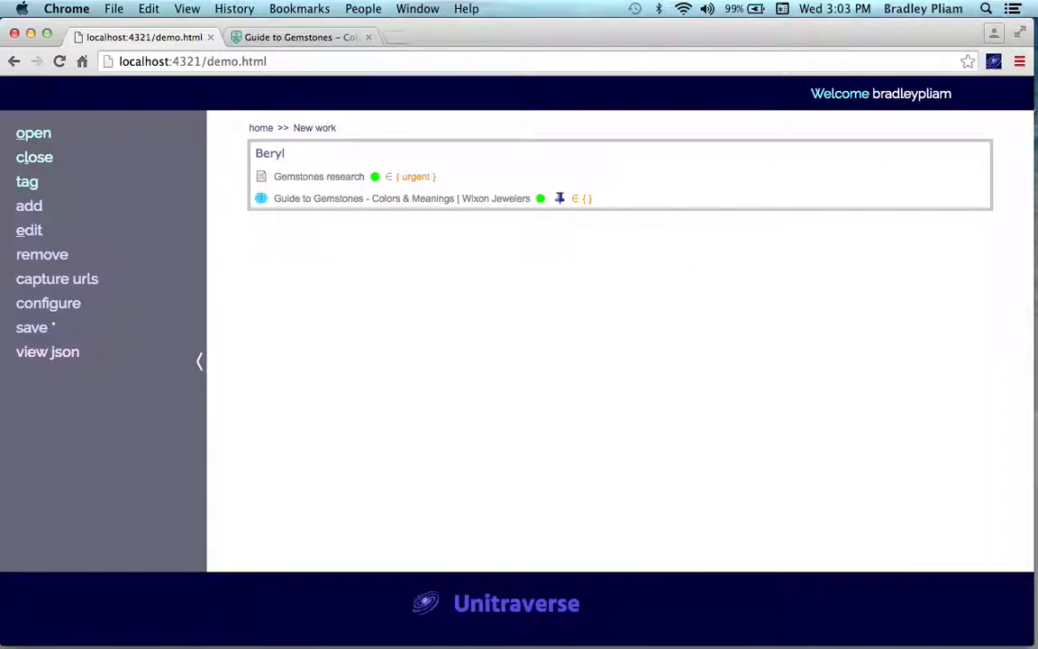
type("ec")
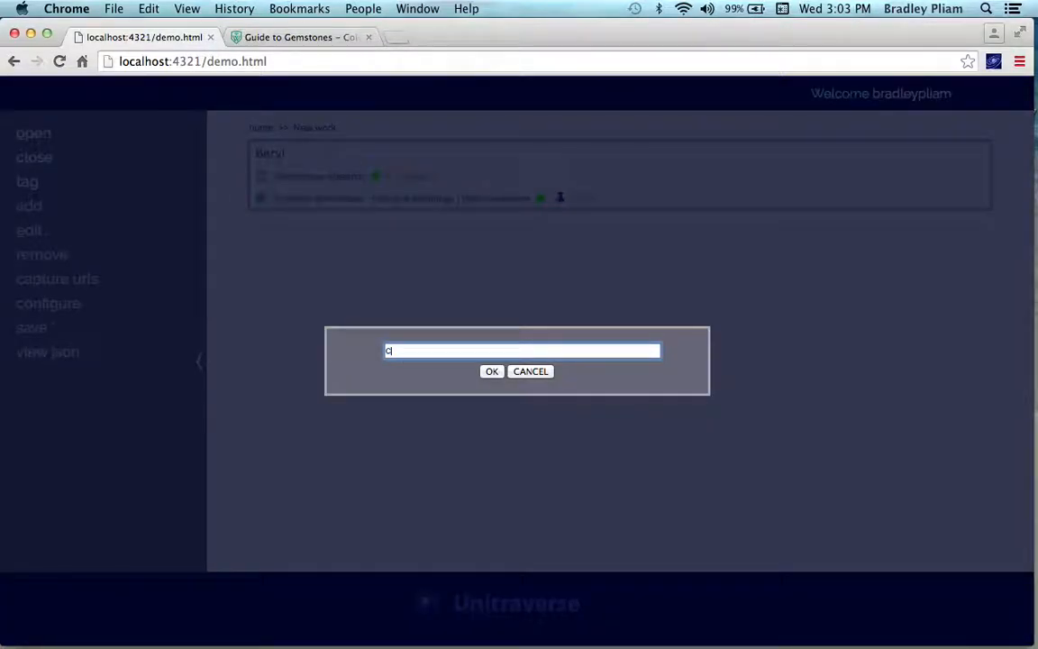
type("orundum")
key("Return")
key("Return")
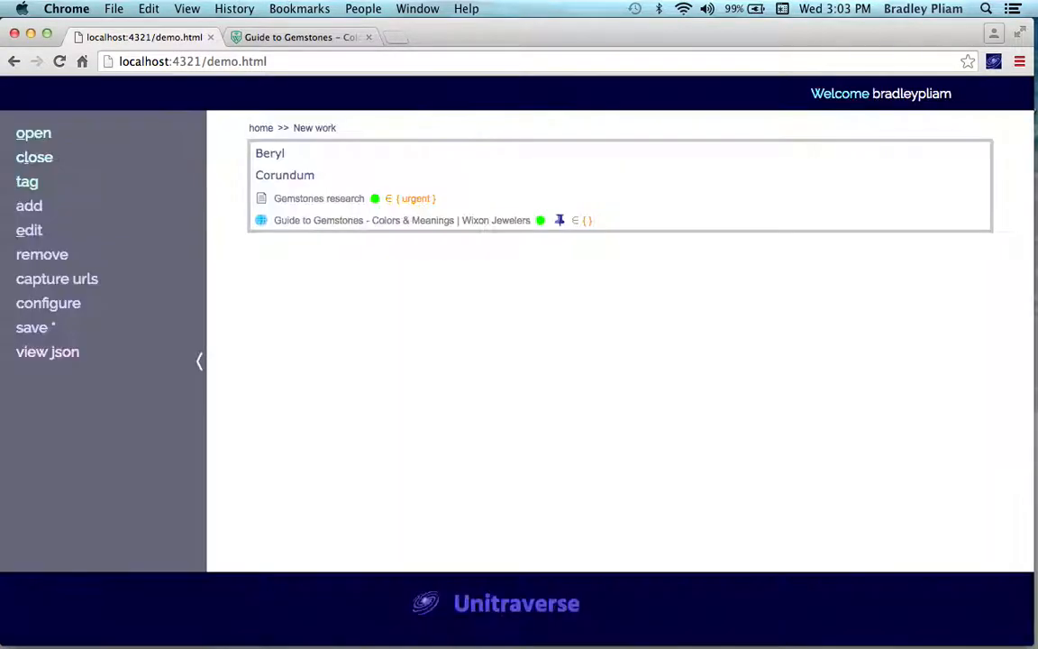
Add two more context nodes to New work, named "Organic" and "Quartz".
type("c")
type("O")
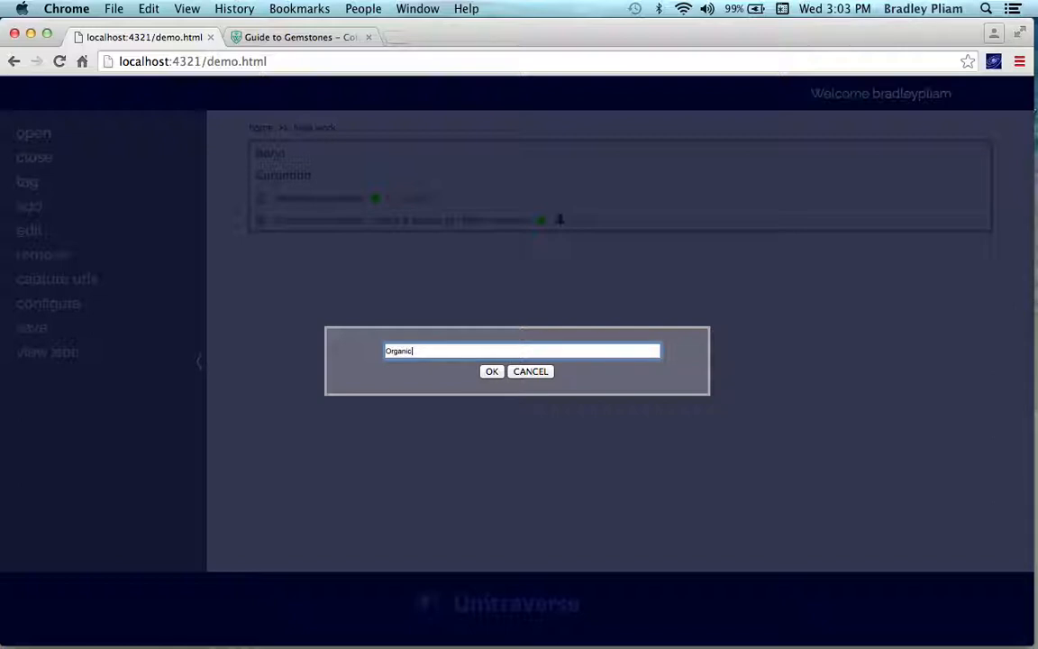
key("Return")
type("Quartz")
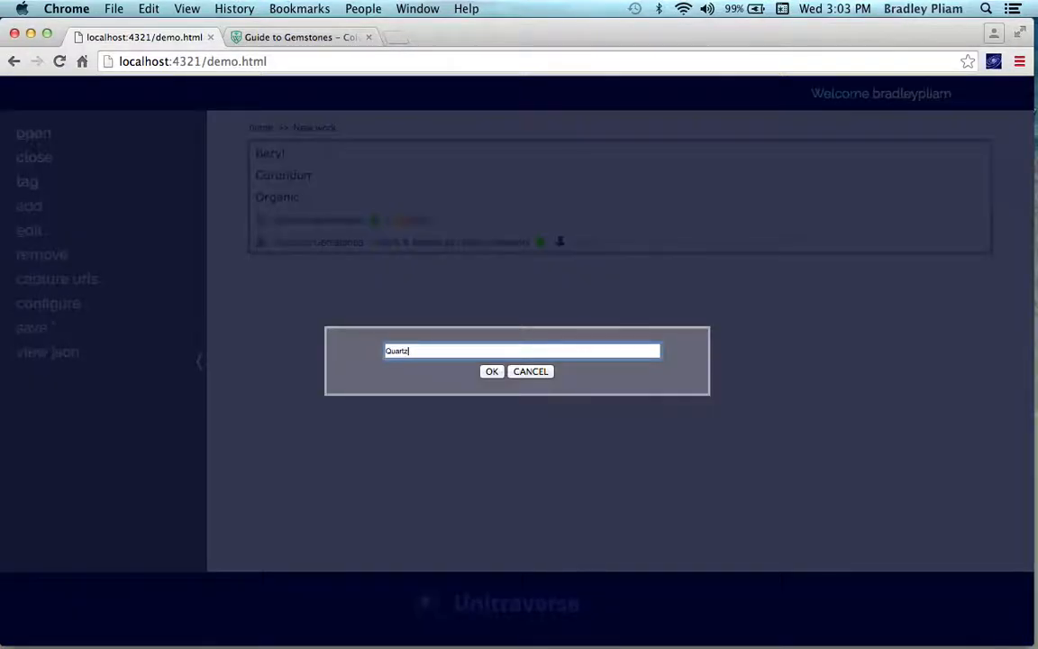
key("Return")
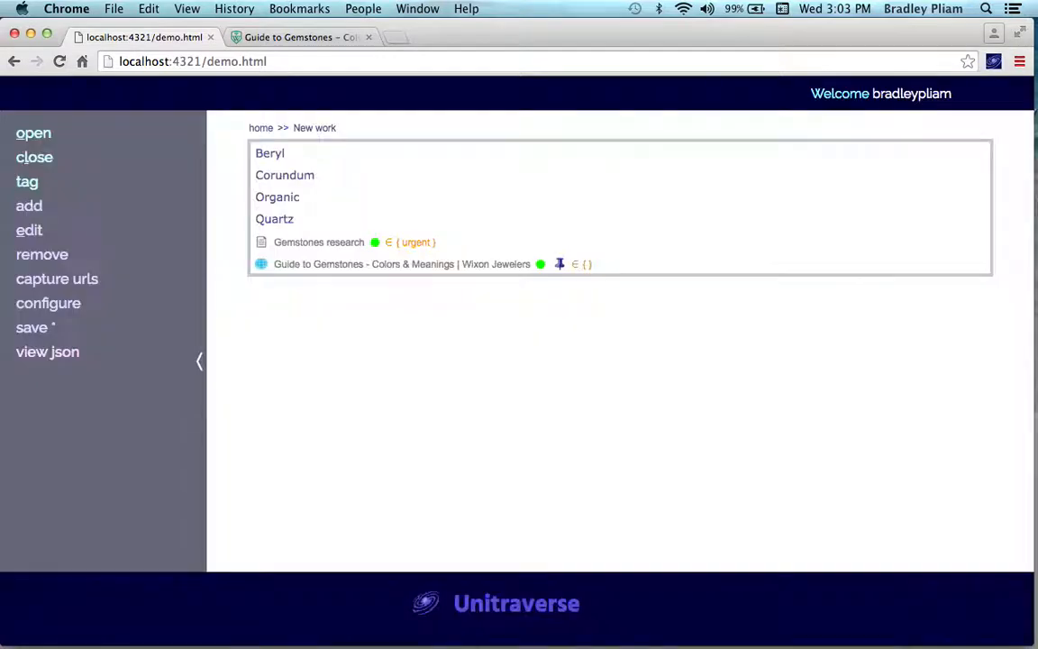
Open the Beryl context inside New work.
key("Up")
key("Up")
key("Up")
key("Up")
key("Up")
key("Up")
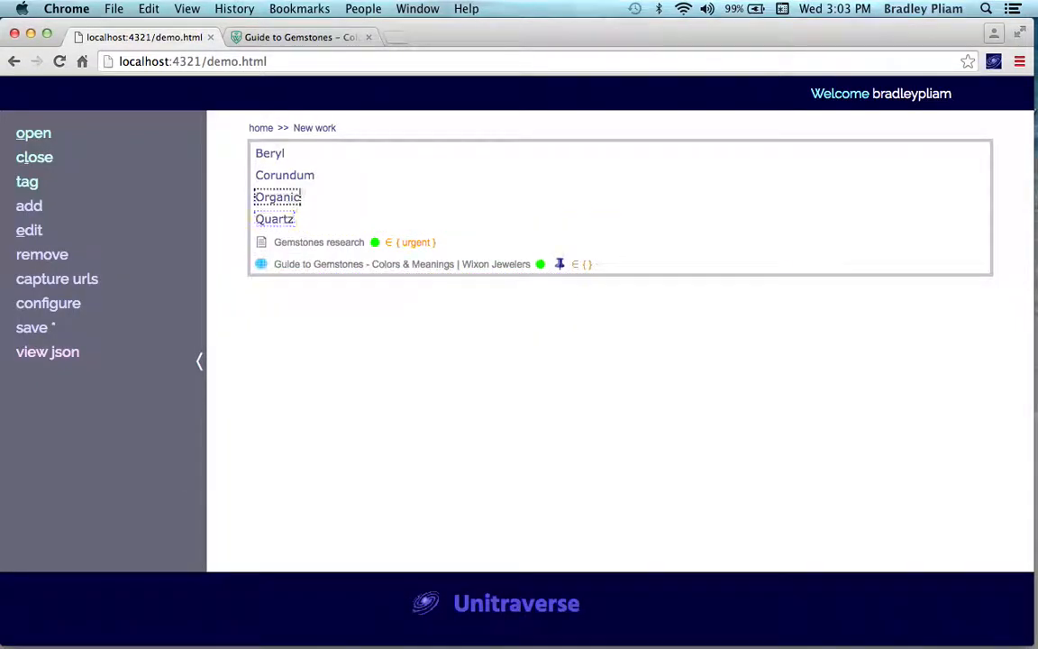
key("Return")
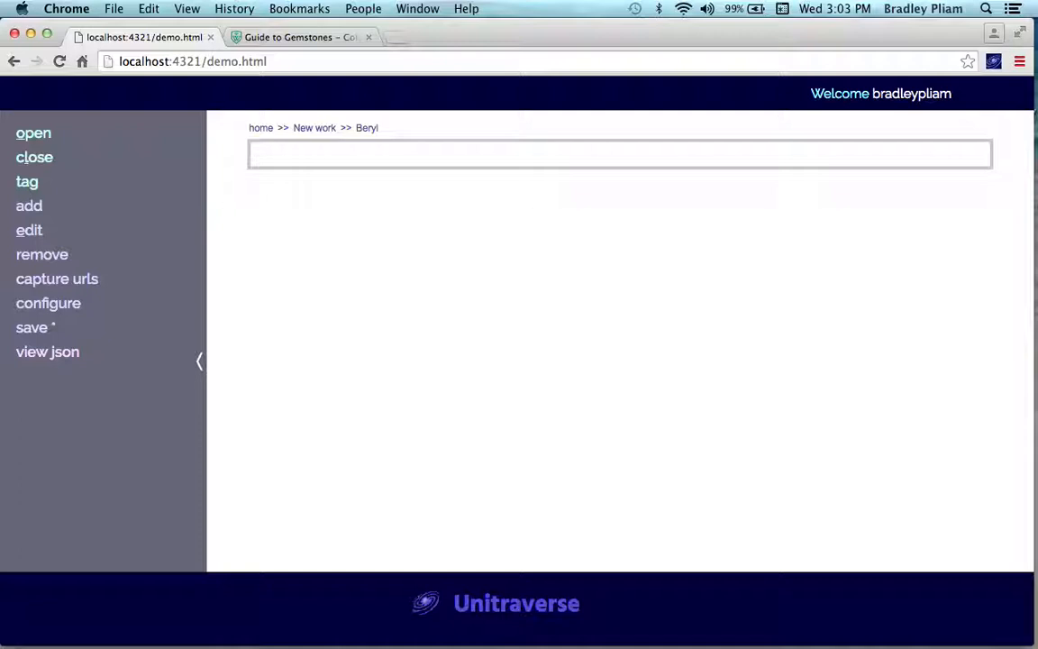
Add the context nodes "Emeralds" and "Aquamarines" to Beryl.
type("aEmeralds")
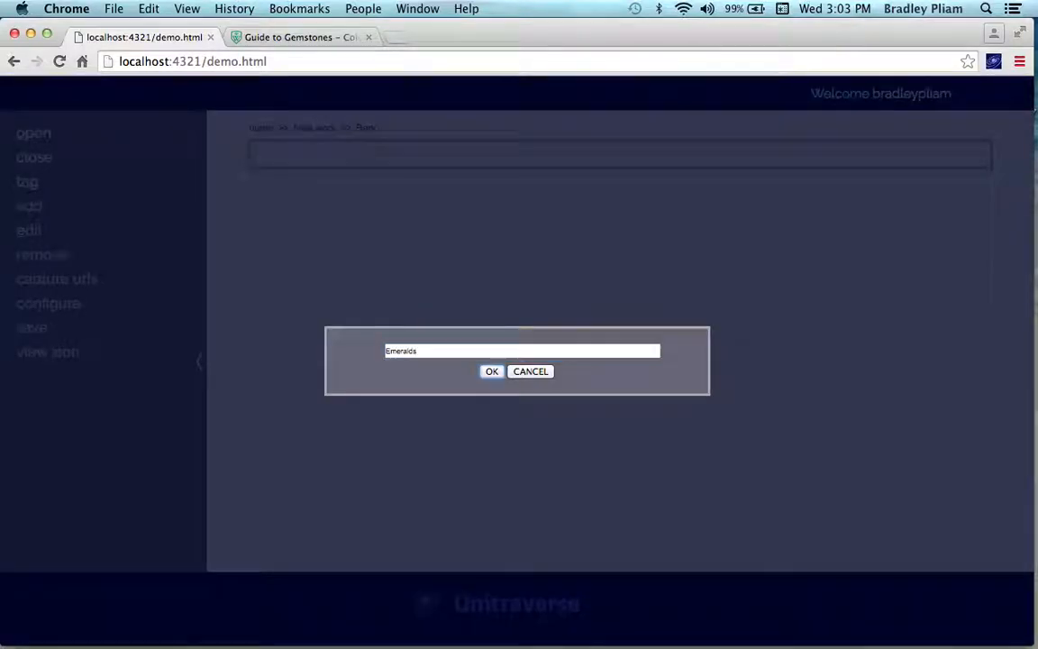
key("Return")
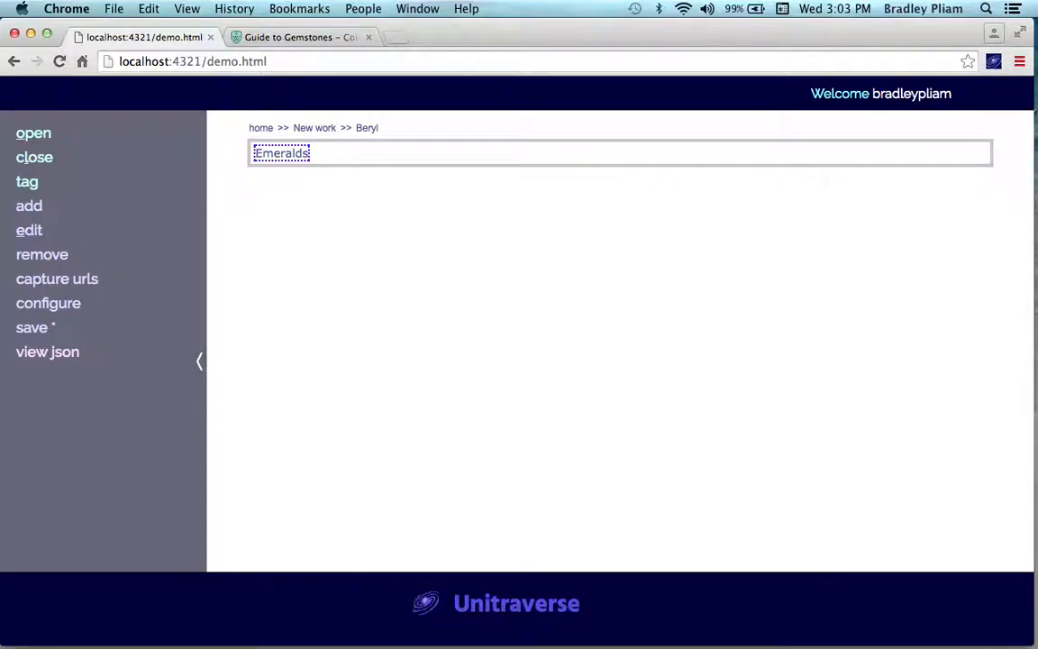
type("a")
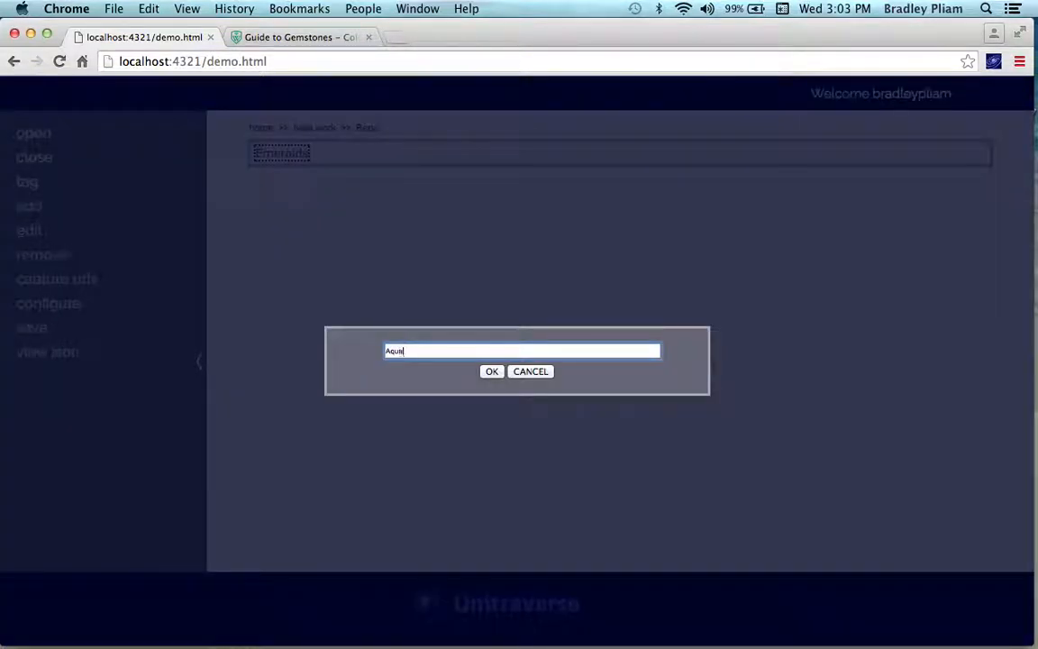
type("Aquamanines")
key("Return")
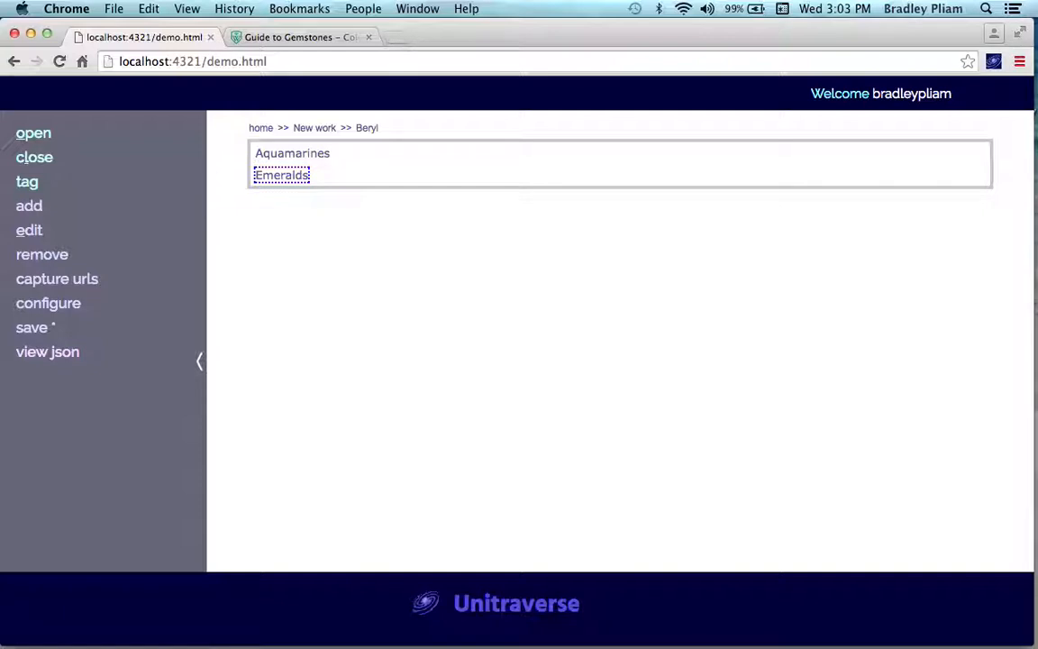
Go back up from Beryl through New work to the home context.
key("Left")
key("Return")
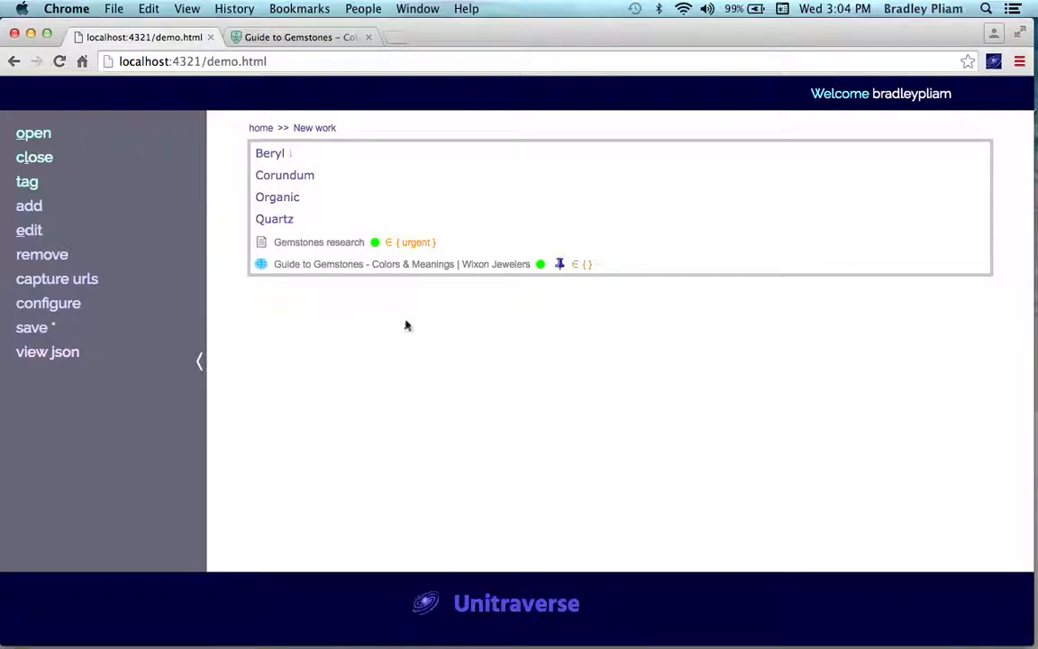
left_click(259, 128)
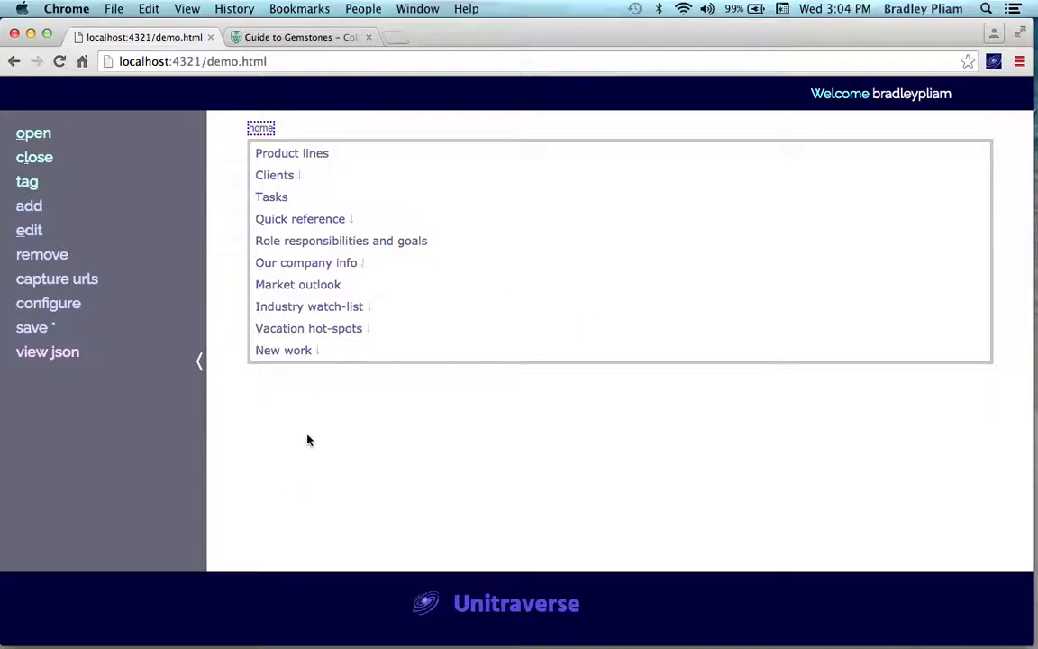
Insert a context node named "Supplliers" directly before Quick reference in the home context.
key("Tab")
key("Tab")
key("Tab")
key("Tab")
key("Tab")
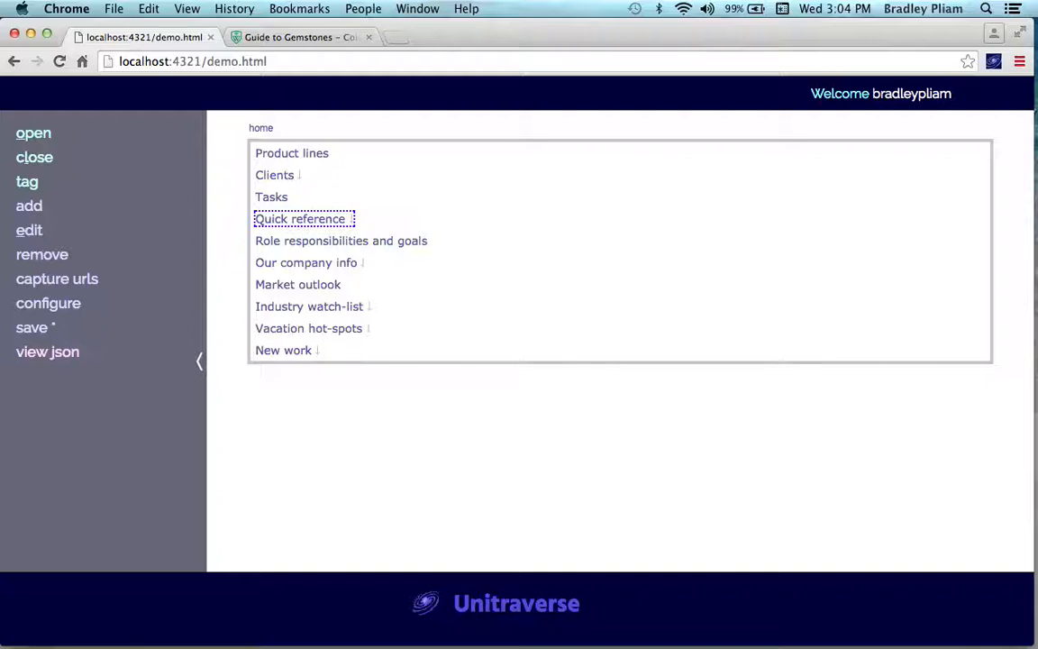
type("aSuppliers")
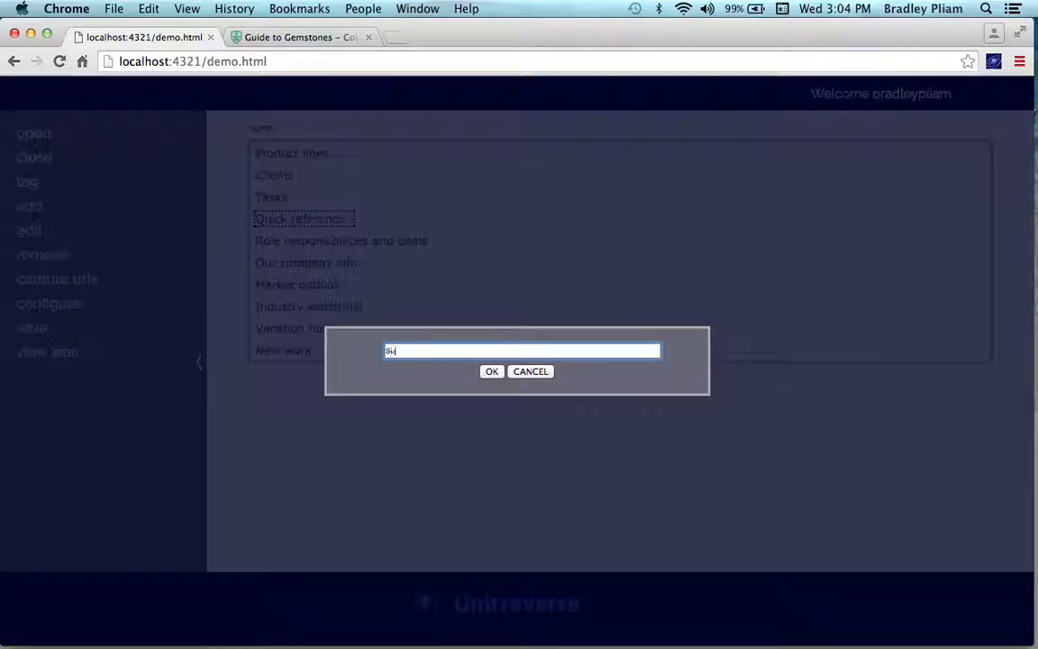
key("Return")
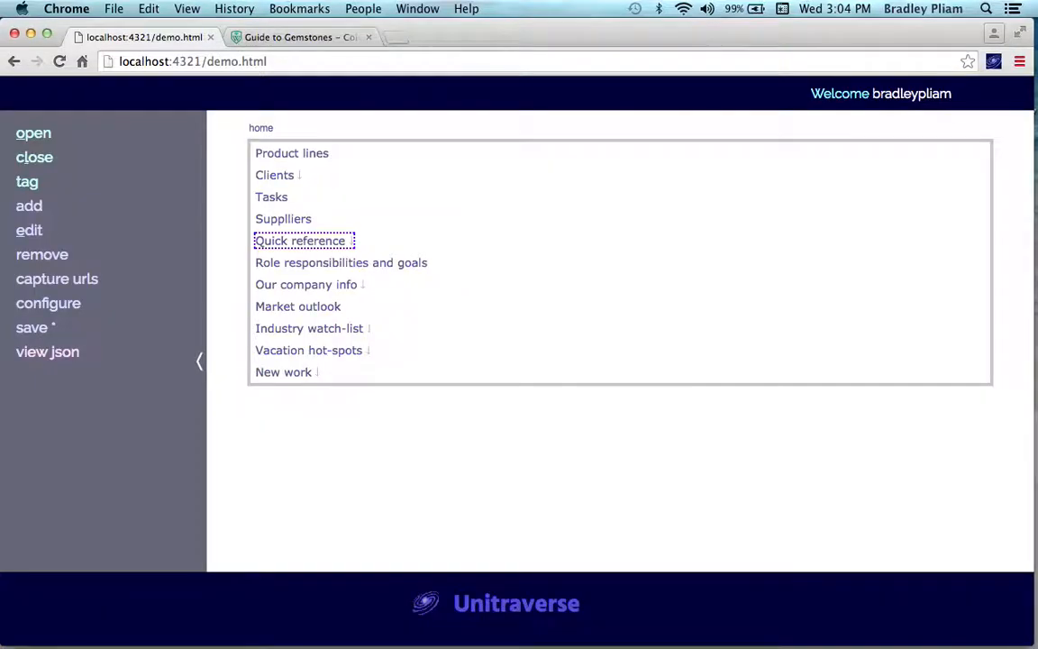
Correct the spelling of the new node before Quick reference to "Suppliers".
key("shift+Tab")
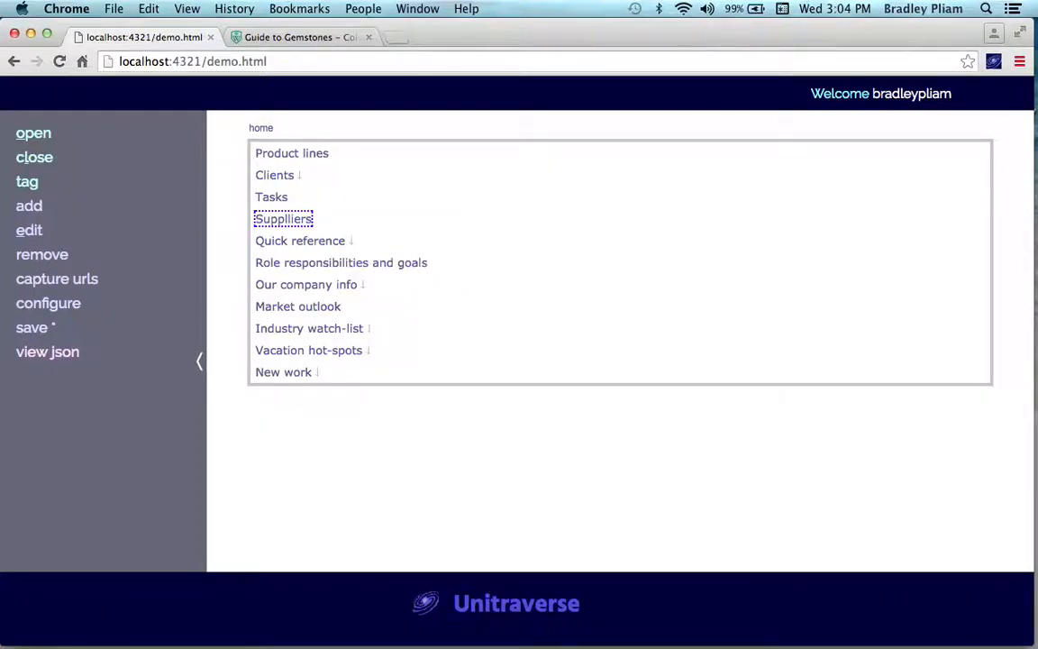
key("e")
left_click(412, 351)
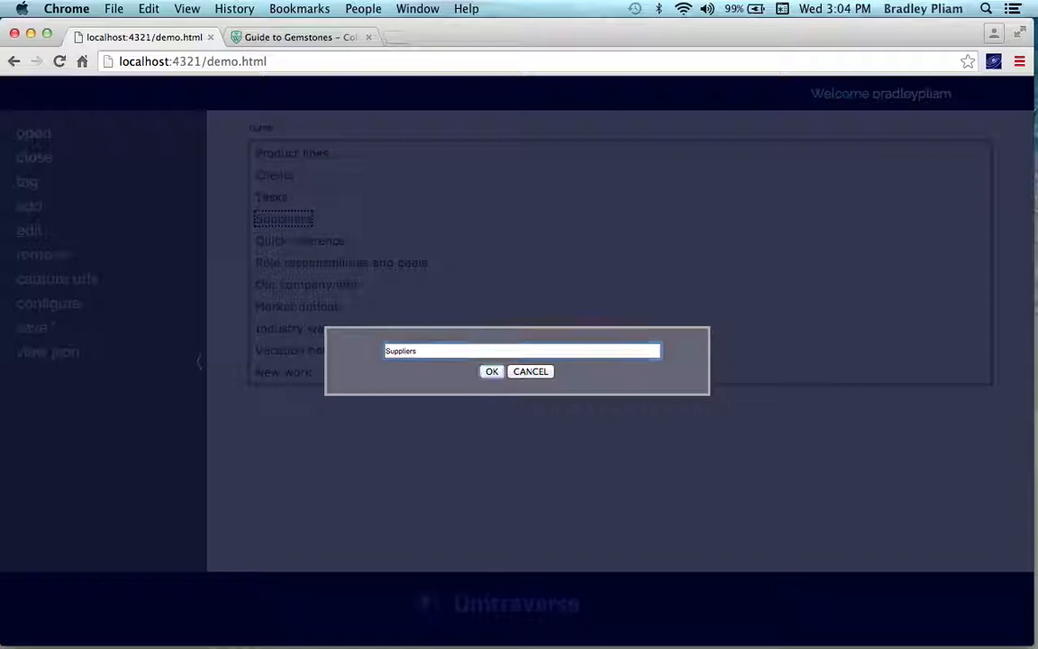
key("Return")
Copy the New work context node at the end of the home list.
key("shift+Tab")
key("Tab")
key("Tab")
key("Tab")
key("Tab")
key("Tab")
key("Tab")
key("Tab")
key("Tab")
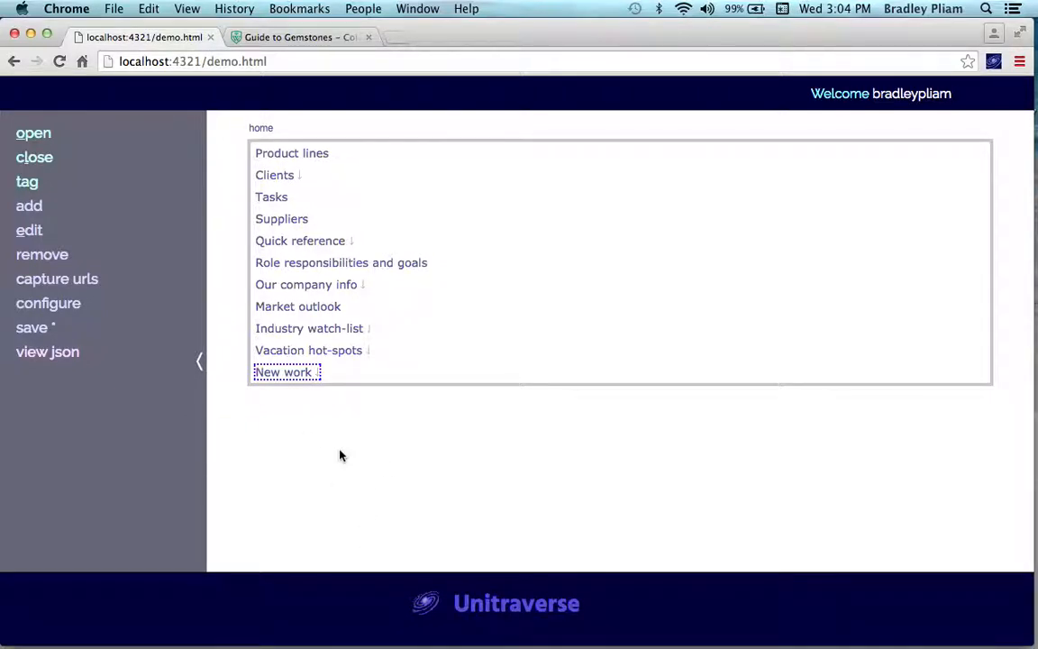
Open the Suppliers context and paste the copied New work node into it.
key("shift+Tab")
key("shift+Tab")
key("shift+Tab")
key("shift+Tab")
key("shift+Tab")
key("shift+Tab")
key("shift+Tab")
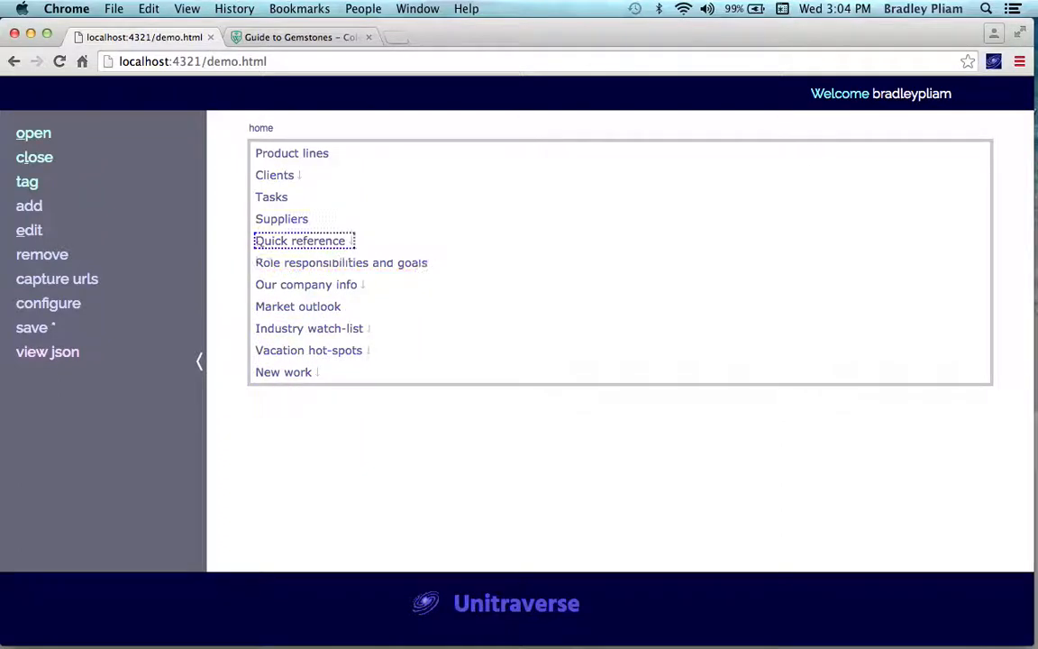
key("Return")
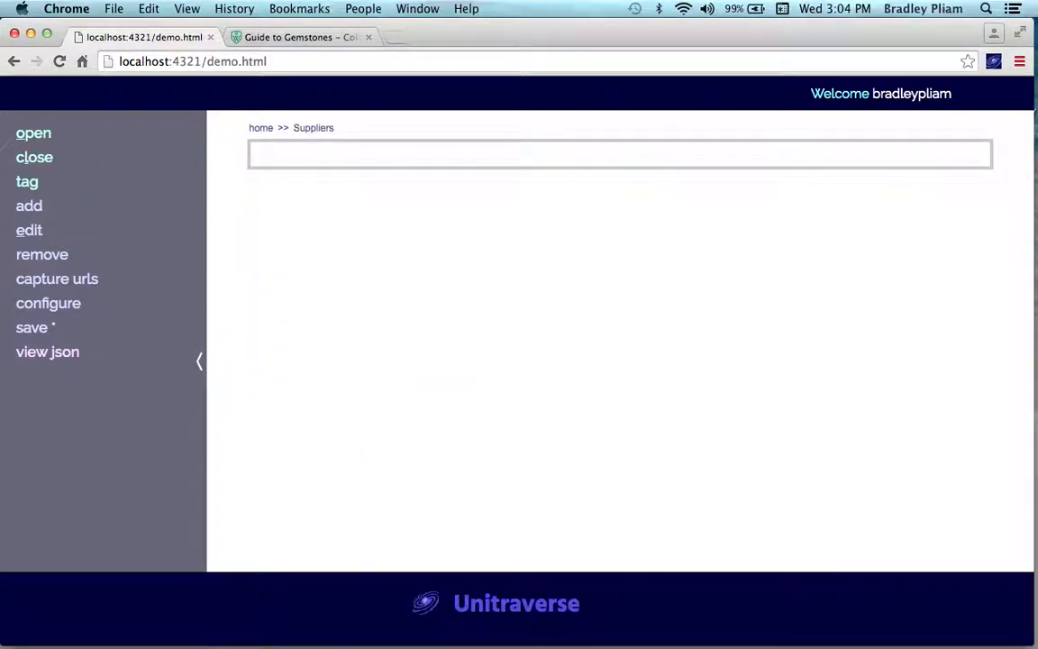
type("New work")
key("Tab")
key("Tab")
key("Tab")
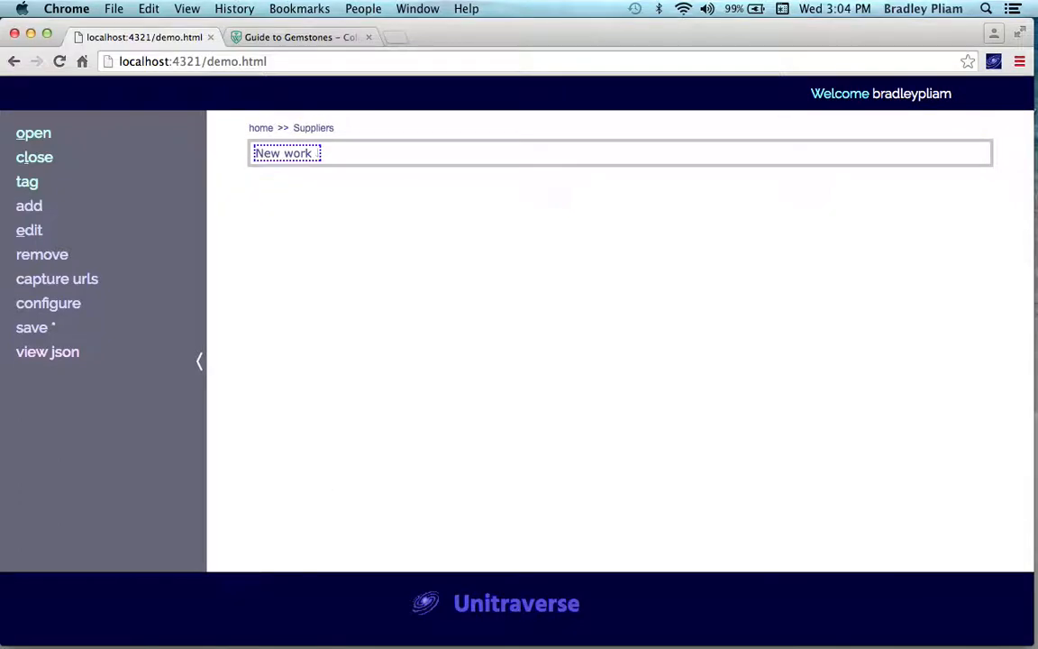
Open the pasted New work context inside Suppliers and save the changes.
key("Return")
key("shift+Tab")
key("shift+Tab")
key("shift+Tab")
key("shift+Tab")
key("shift+Tab")
key("shift+Tab")
key("shift+Tab")
key("shift+Tab")
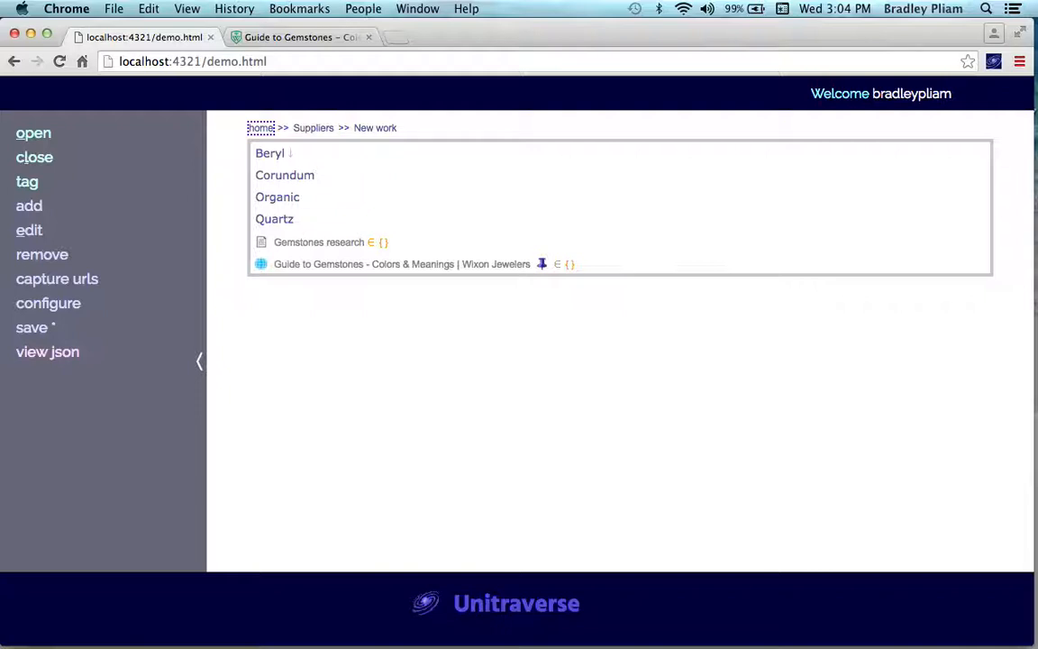
left_click(34, 328)
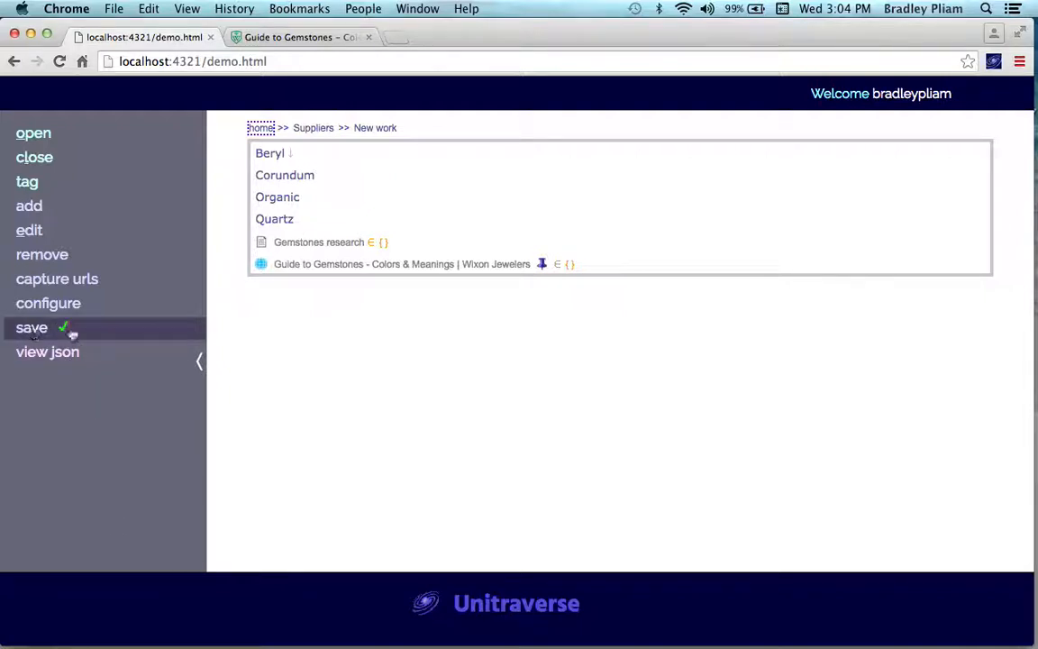
Go back to the home context and remove the original New work node.
key("Return")
key("Up")
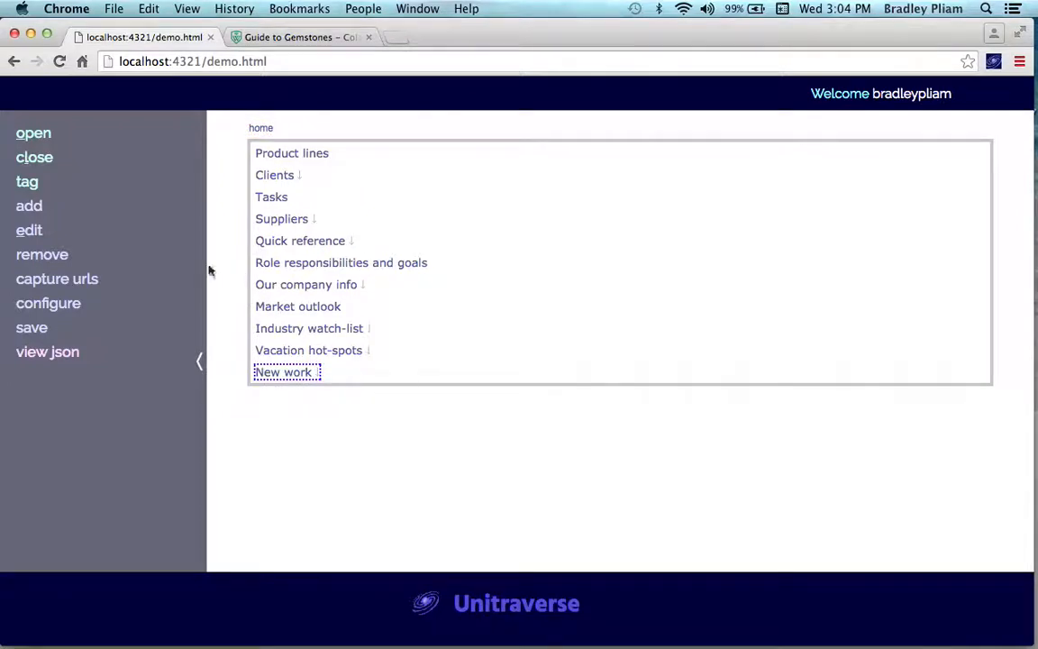
left_click(53, 260)
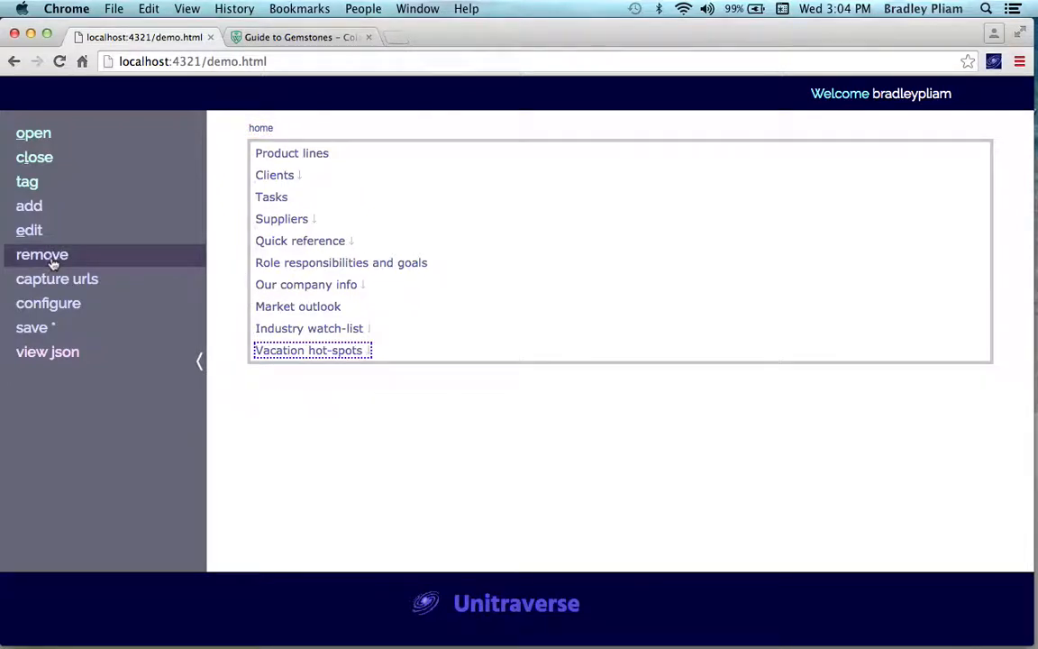
left_click(335, 397)
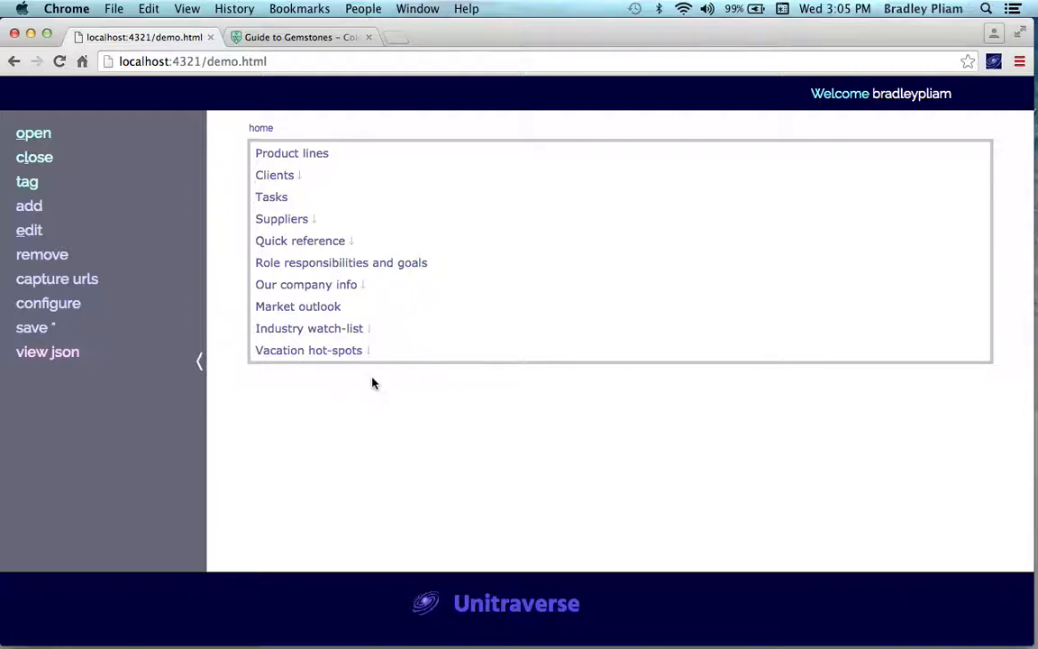
Select the frame surrounding the whole home list.
key("Tab")
key("Tab")
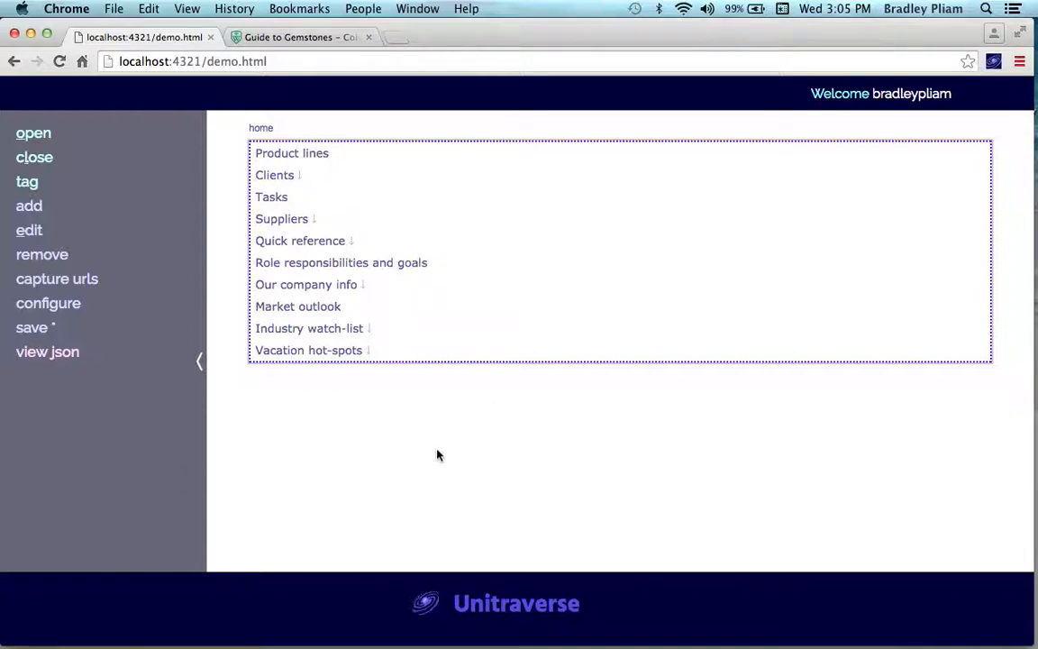
key("Up")
key("Up")
key("Down")
key("Down")
key("Down")
key("Down")
key("Down")
key("Down")
key("Up")
key("Up")
key("Up")
key("Up")
Set the default presentation of the home list to entire branch.
left_click(40, 235)
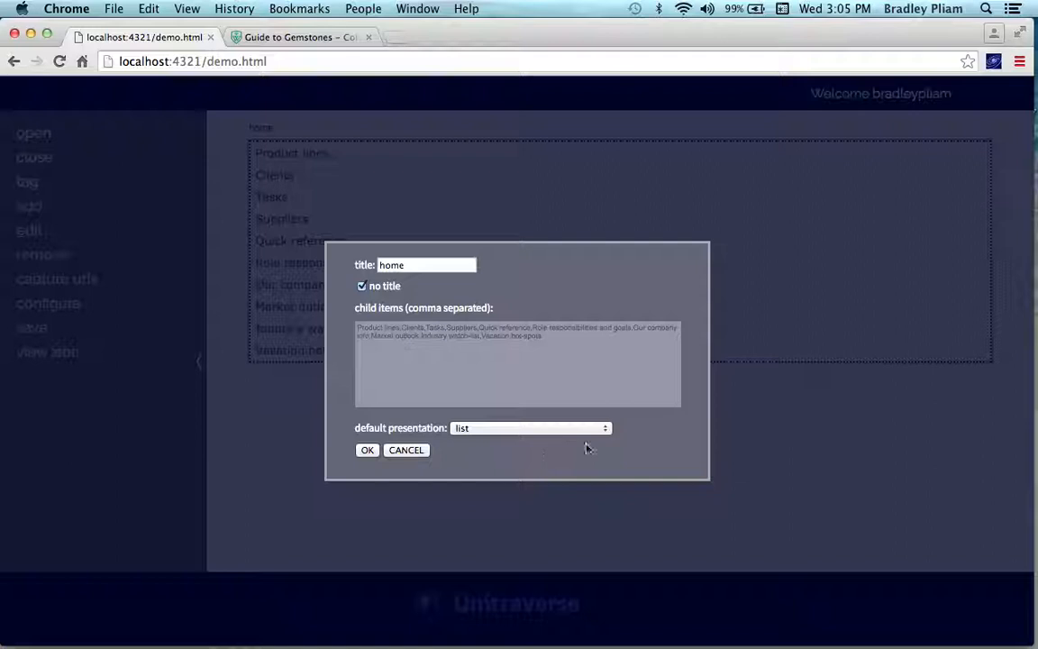
left_click(606, 429)
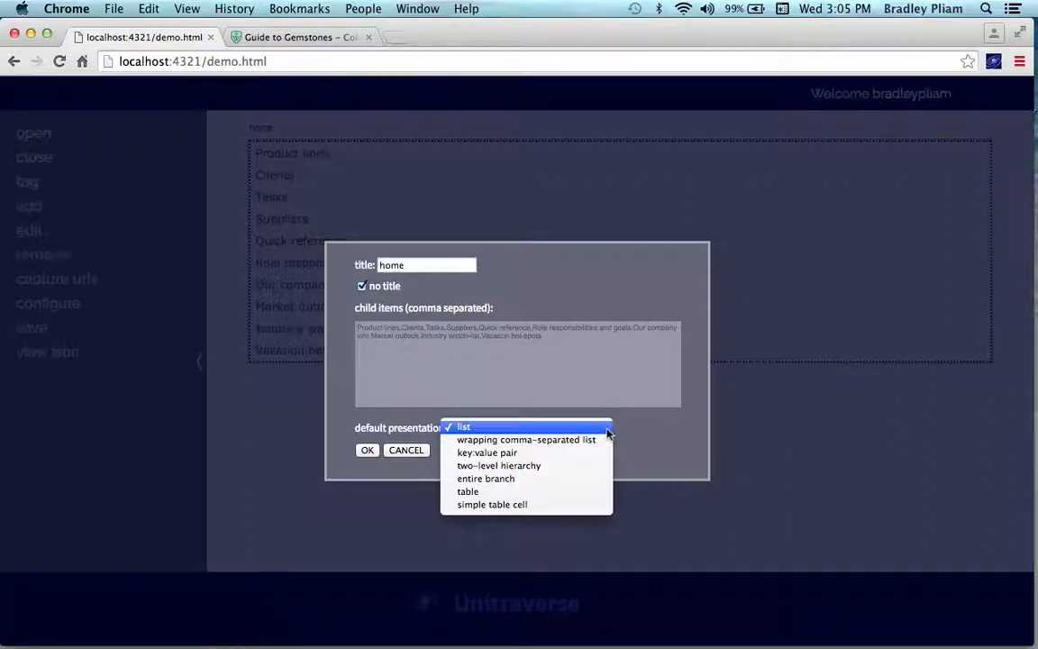
left_click(489, 479)
left_click(366, 450)
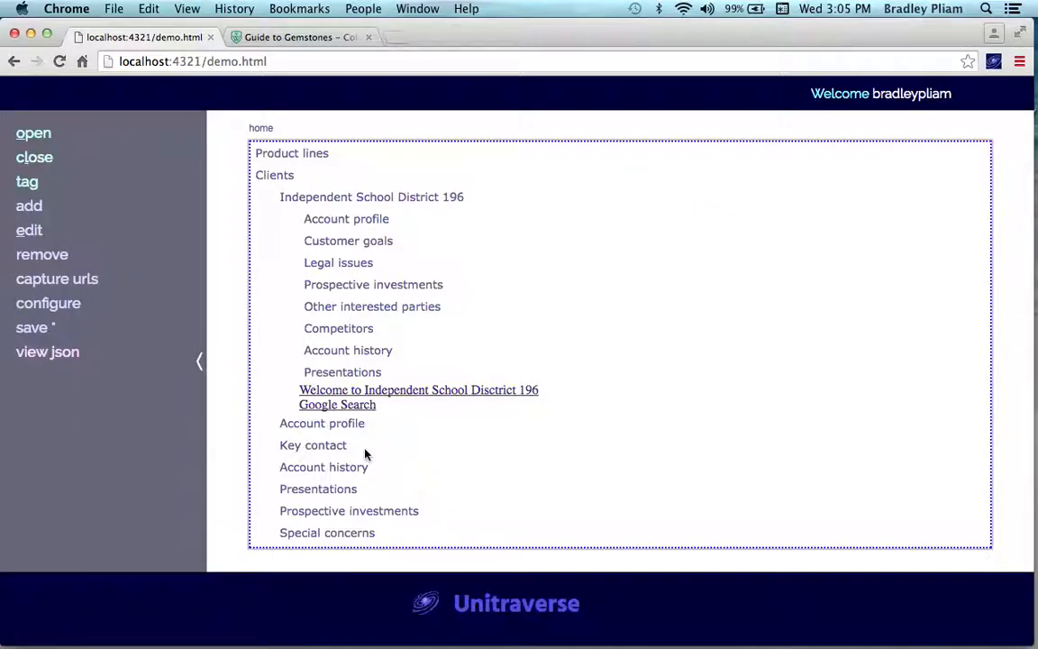
Examine the fully expanded home branch, from Clients through Suppliers down to Vacation hot-spots.
scroll(546, 400, "down", 10)
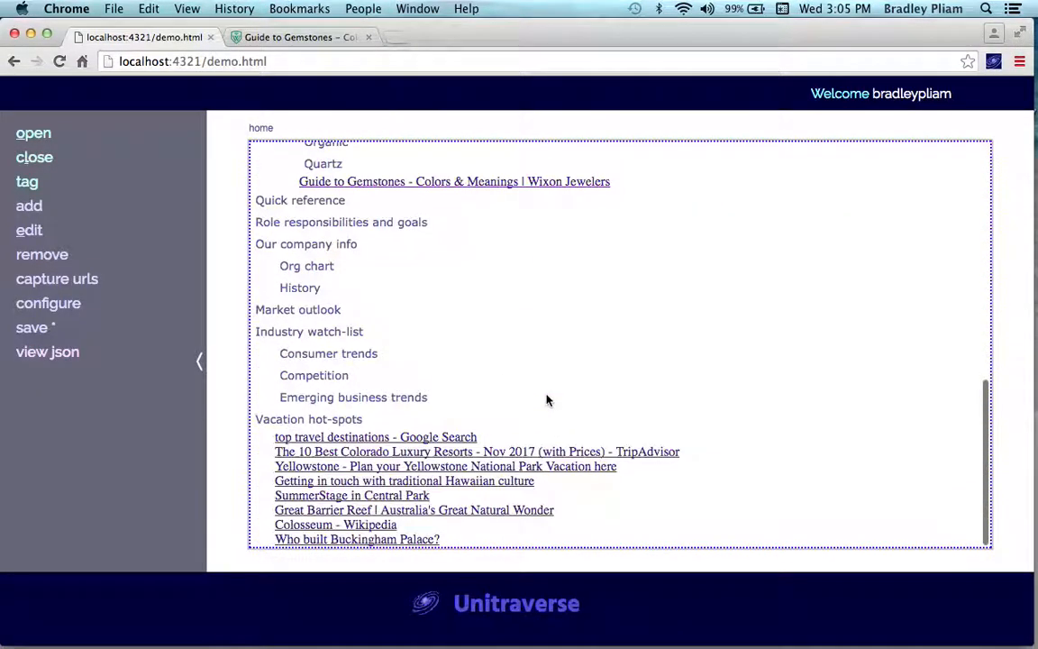
scroll(546, 400, "up", 10)
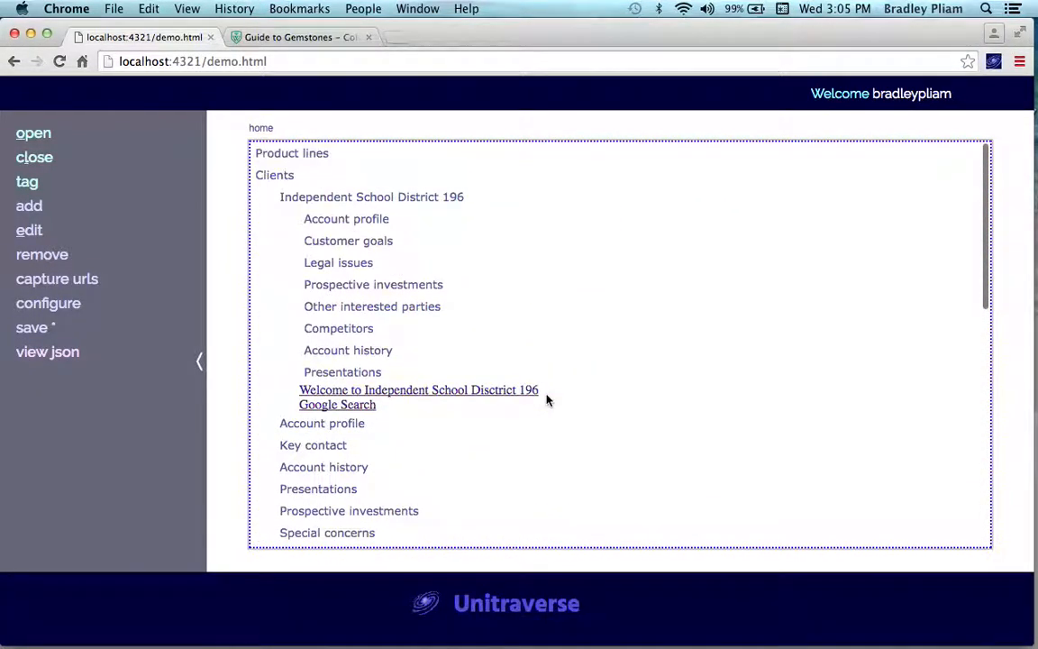
scroll(546, 401, "down", 10)
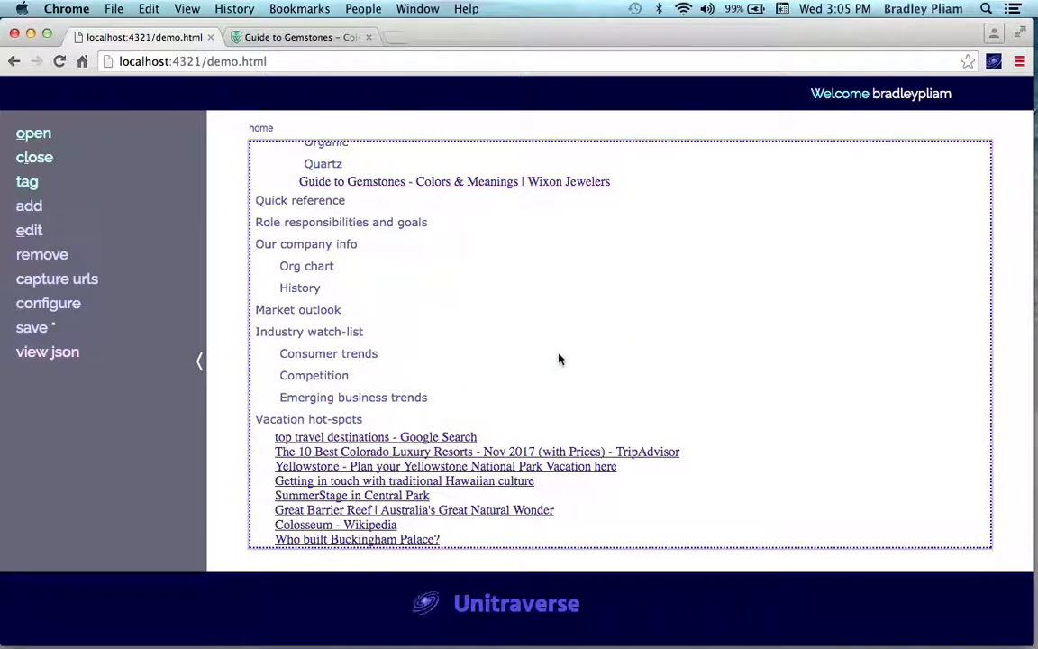
scroll(557, 358, "up", 3)
scroll(558, 358, "down", 3)
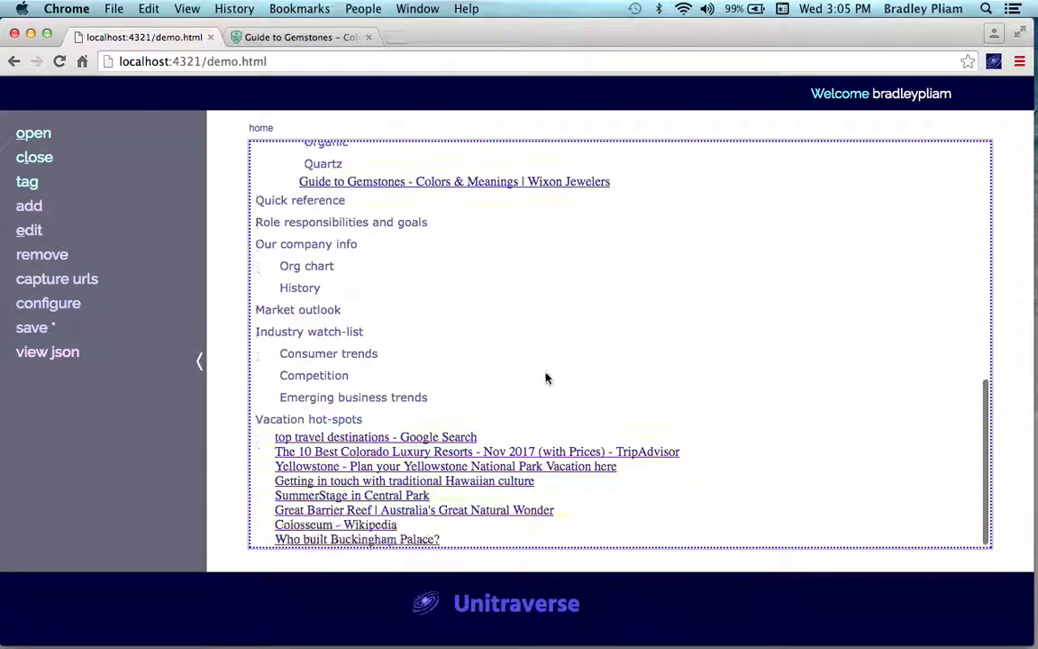
scroll(563, 336, "up", 1)
scroll(565, 334, "up", 4)
scroll(547, 406, "down", 1)
scroll(547, 401, "up", 2)
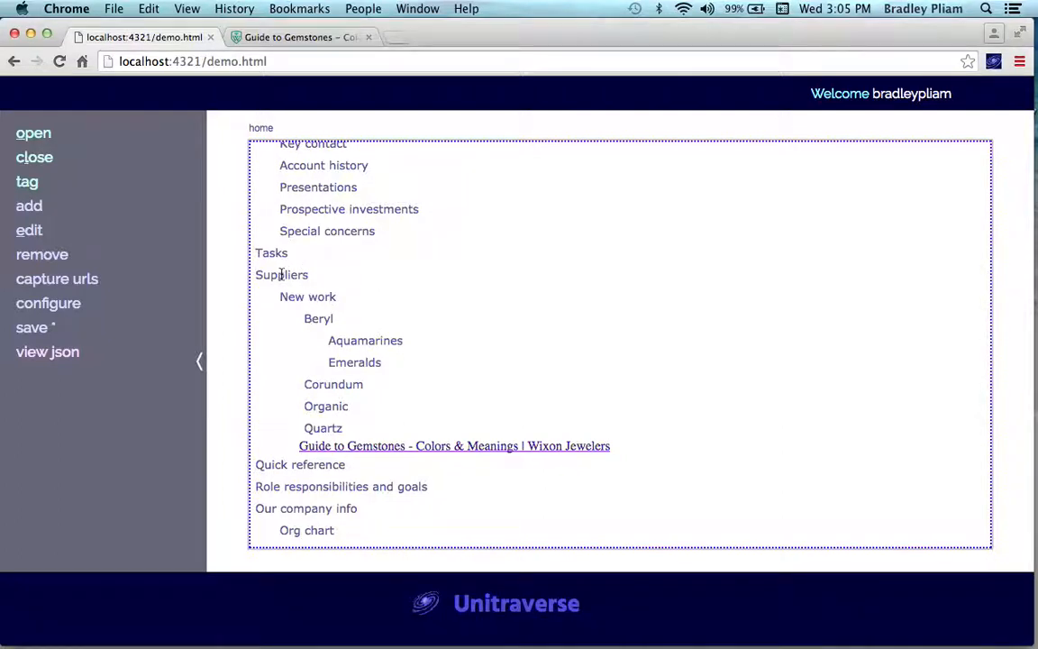
Open the Suppliers context from the expanded branch and the New work context inside it.
left_click(281, 274)
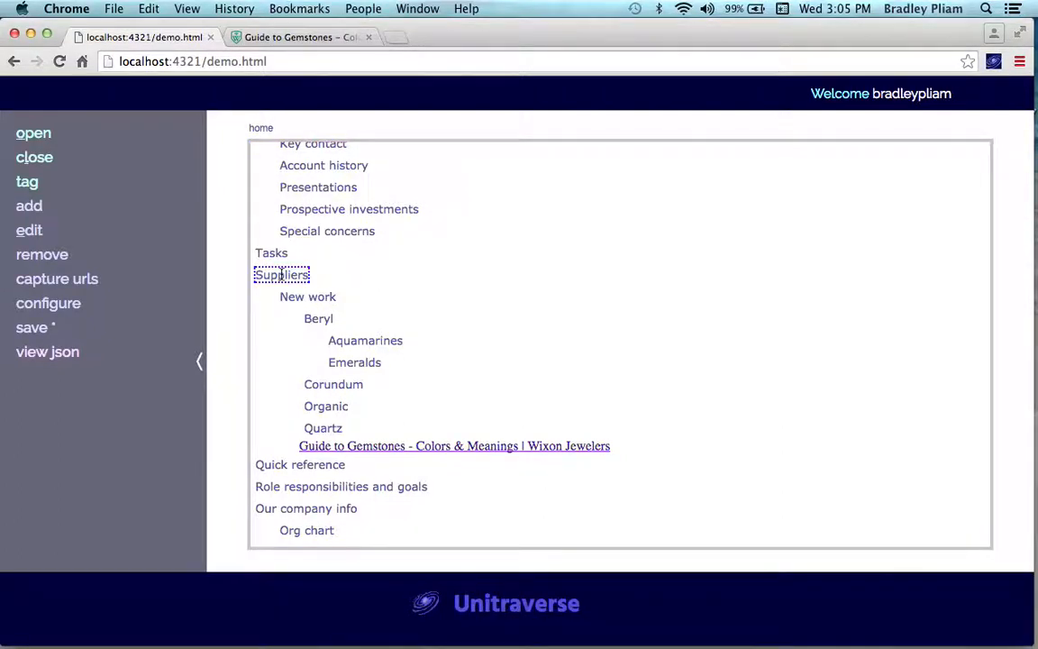
double_click(281, 274)
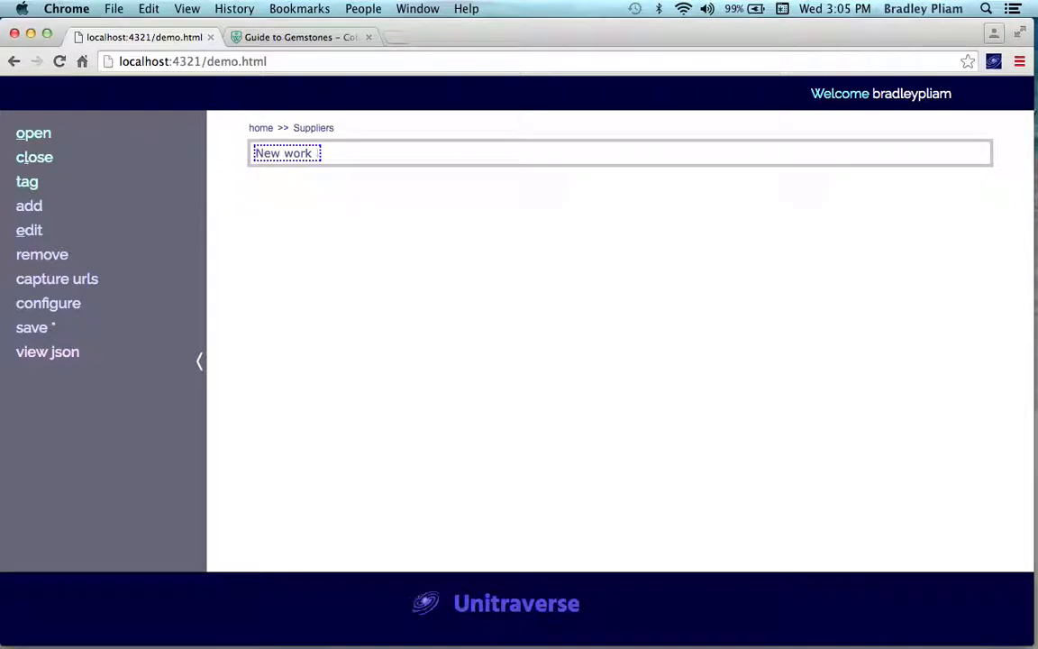
key("Up")
key("Up")
key("Down")
key("Down")
key("Return")
key("Tab")
key("Tab")
key("Tab")
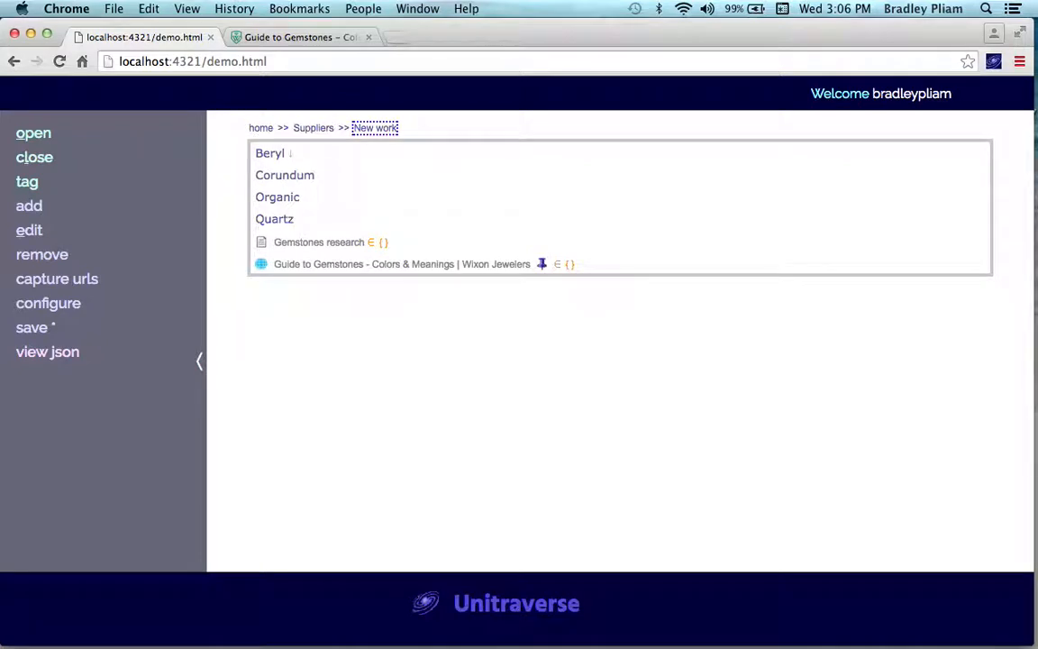
Replace the New work node in the Suppliers context with New work's own contents.
key("shift+Tab")
key("Return")
key("Tab")
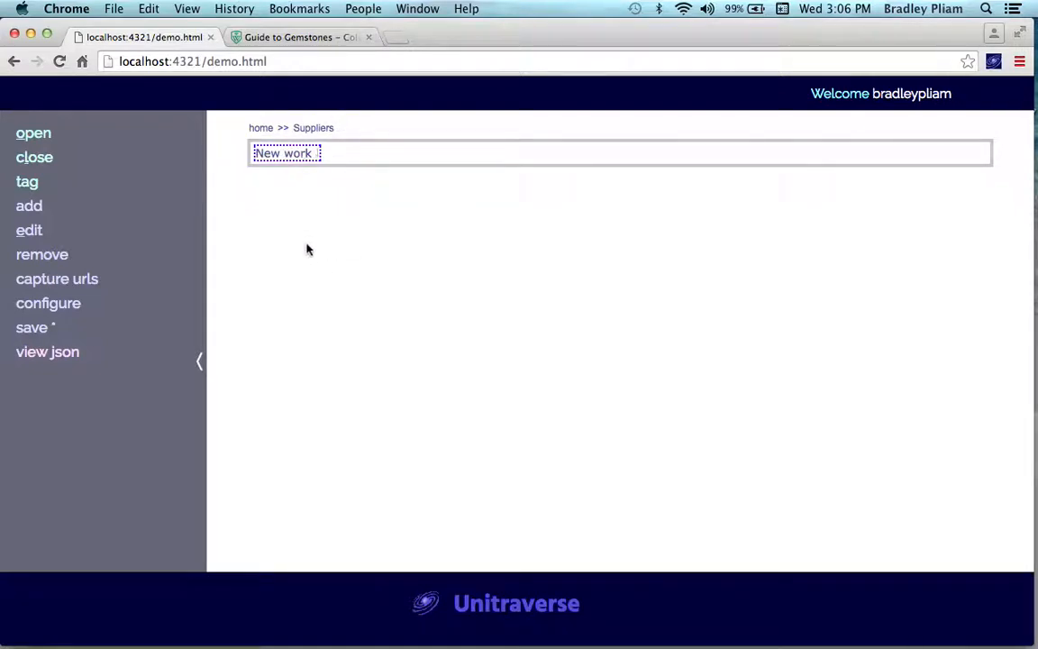
left_click(48, 259)
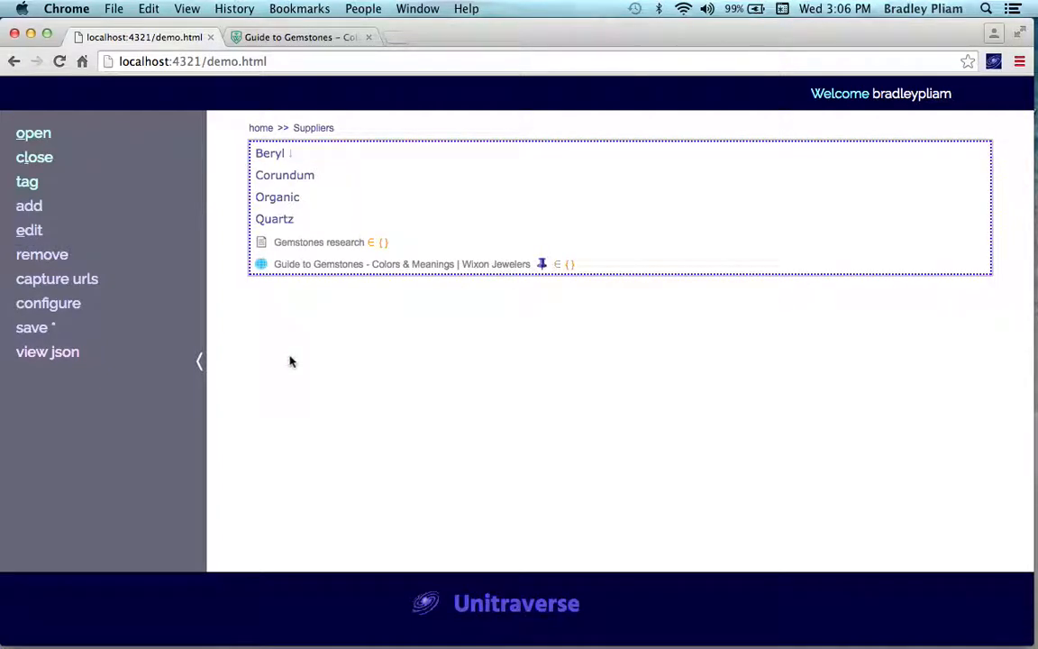
key("Tab")
key("Tab")
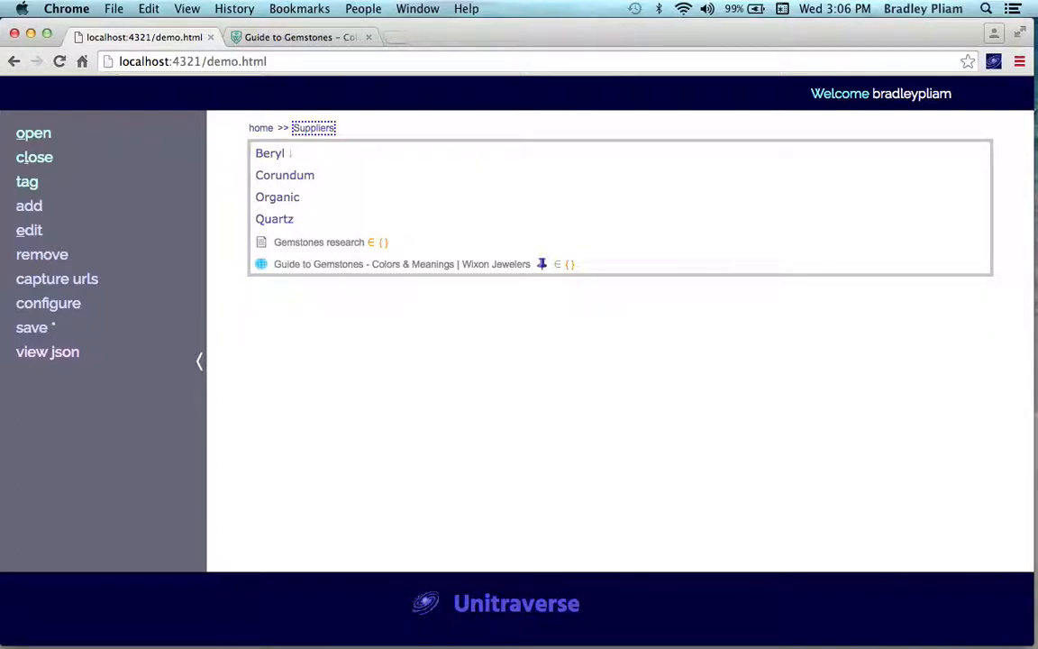
Save the changes and accept the deletion of non-leaf nodes.
key("shift+Tab")
key("shift+Tab")
left_click(50, 330)
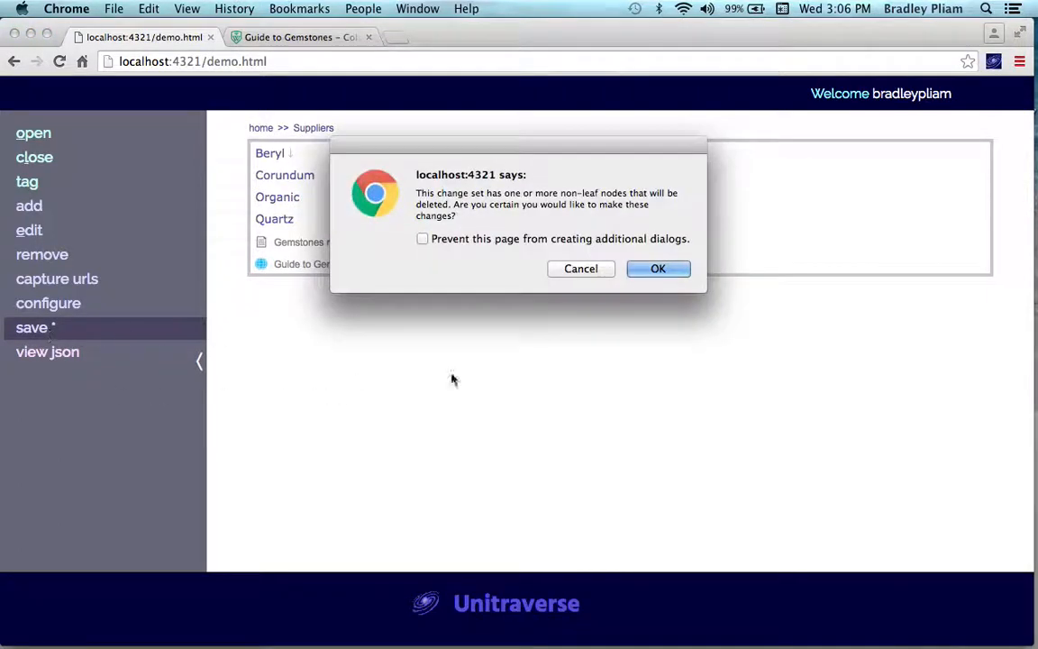
left_click(638, 268)
key("shift+Tab")
key("shift+Tab")
key("shift+Tab")
key("shift+Tab")
key("shift+Tab")
key("shift+Tab")
key("shift+Tab")
key("shift+Tab")
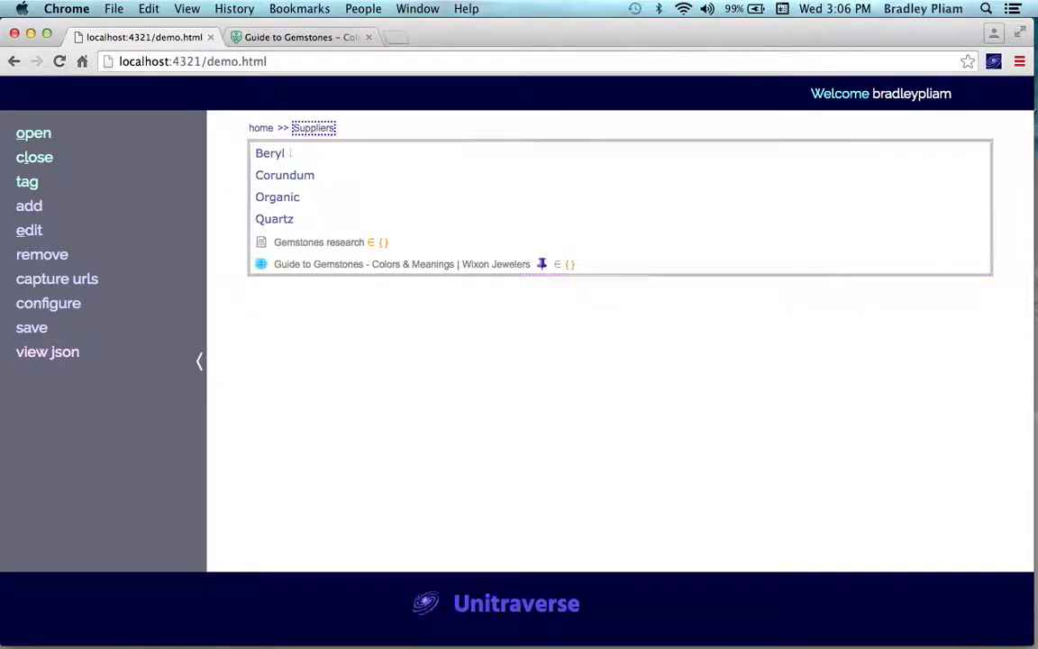
key("shift+Tab")
key("Tab")
key("Tab")
key("Tab")
key("shift+Tab")
key("shift+Tab")
key("shift+Tab")
key("shift+Tab")
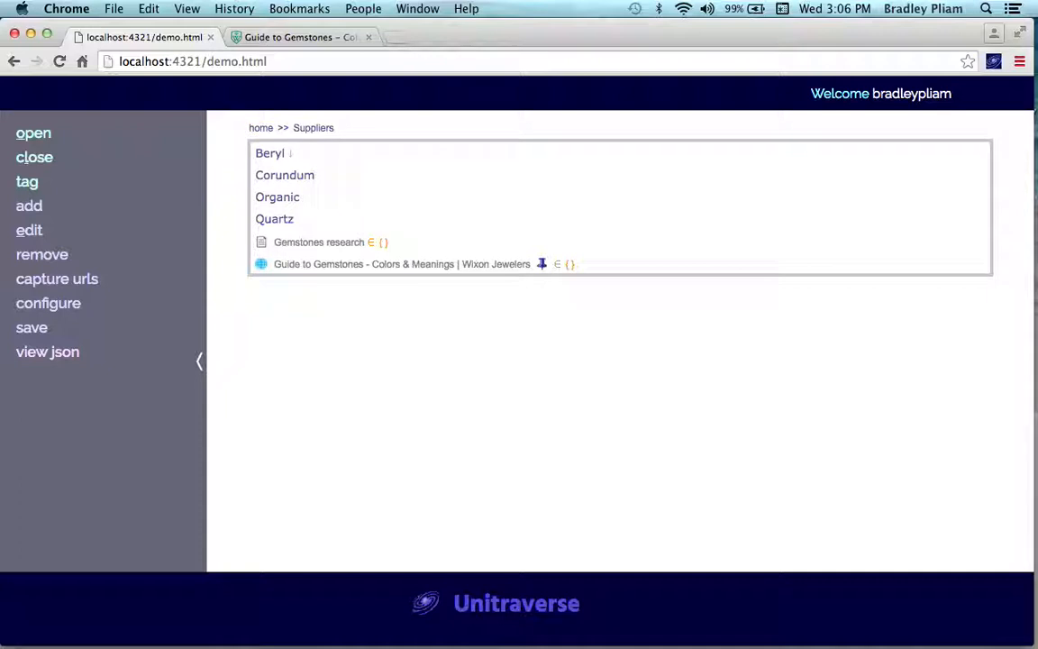
Open the Beryl context inside Suppliers and go back up to Suppliers.
key("Tab")
key("Tab")
key("Tab")
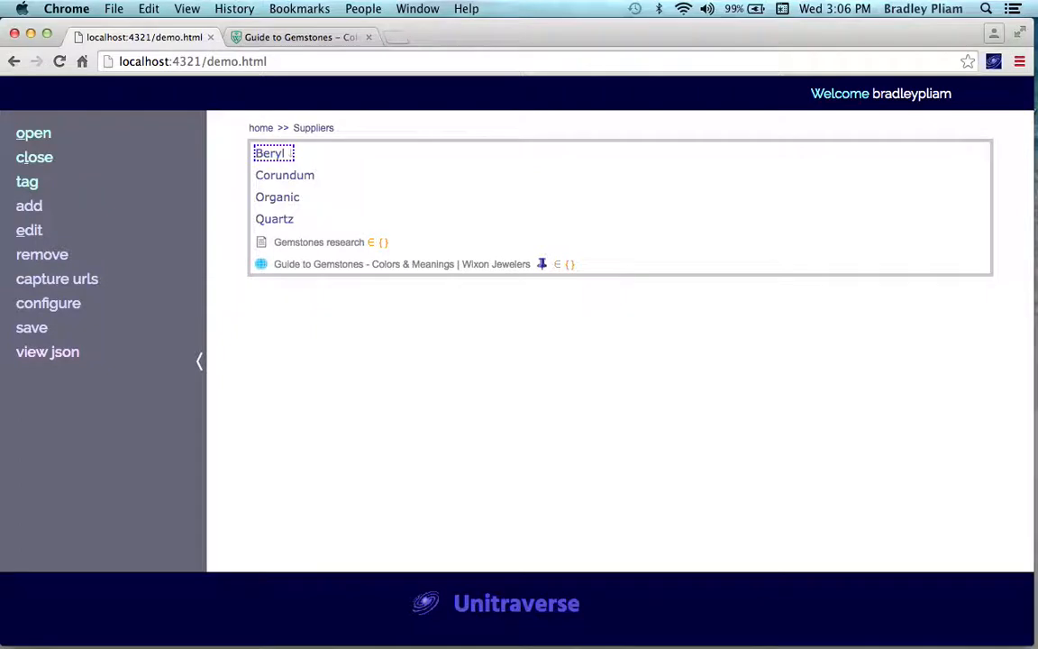
key("Return")
key("Tab")
key("shift+Tab")
key("shift+Tab")
key("Return")
key("Tab")
key("Tab")
key("shift+Tab")
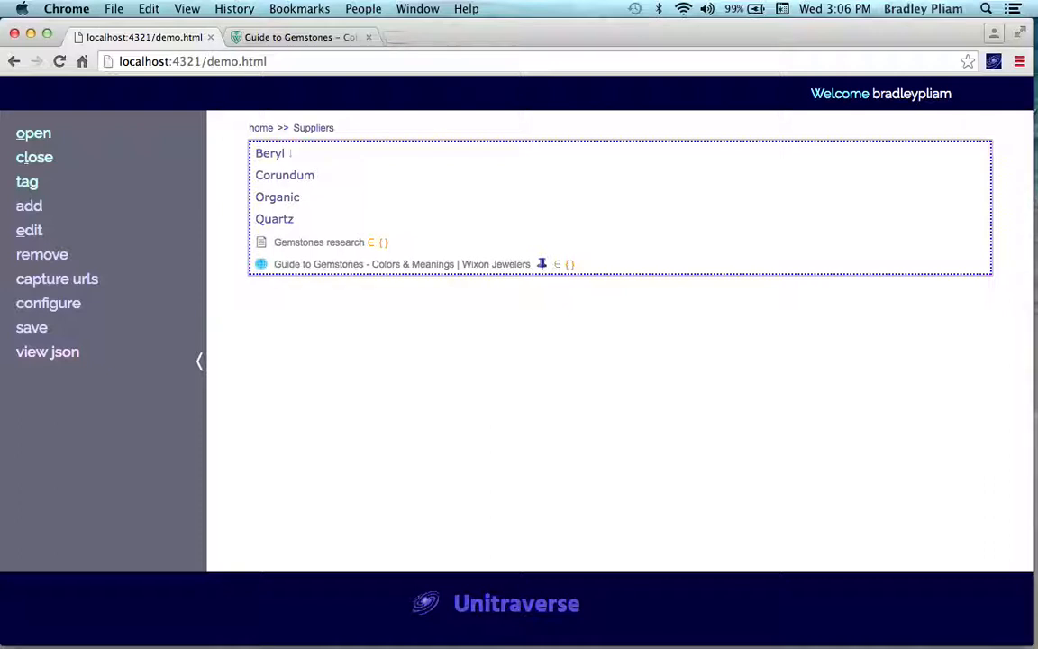
key("Tab")
key("shift+Tab")
key("shift+Tab")
key("shift+Tab")
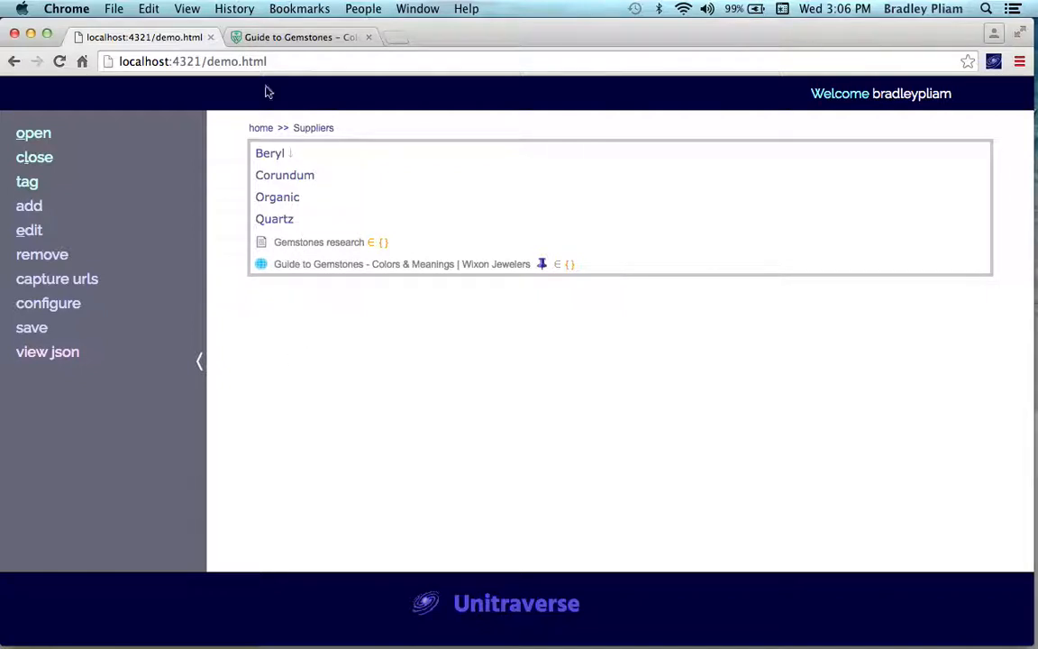
Load the samples page at localhost:4321/demo-samples.html.
left_click(242, 63)
left_click(242, 63)
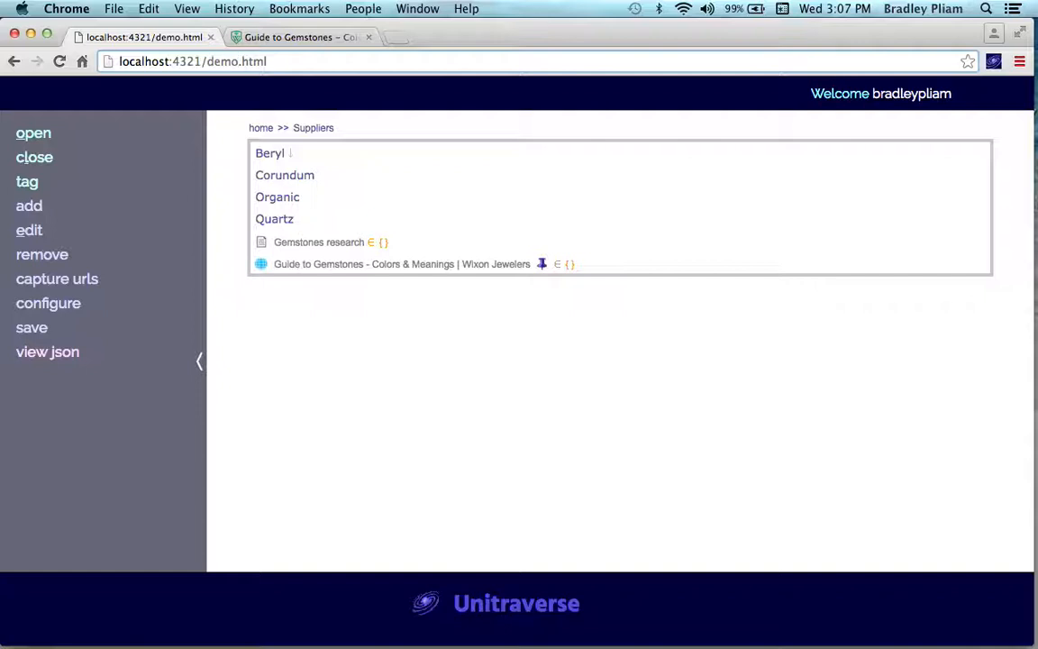
type("-sampl")
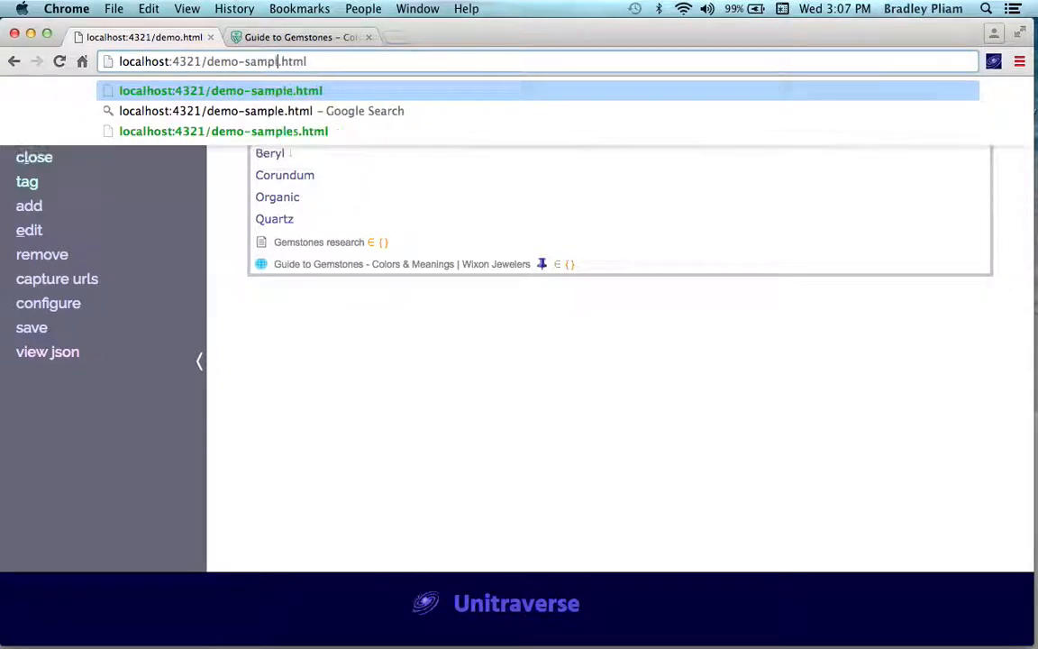
type("es")
key("Return")
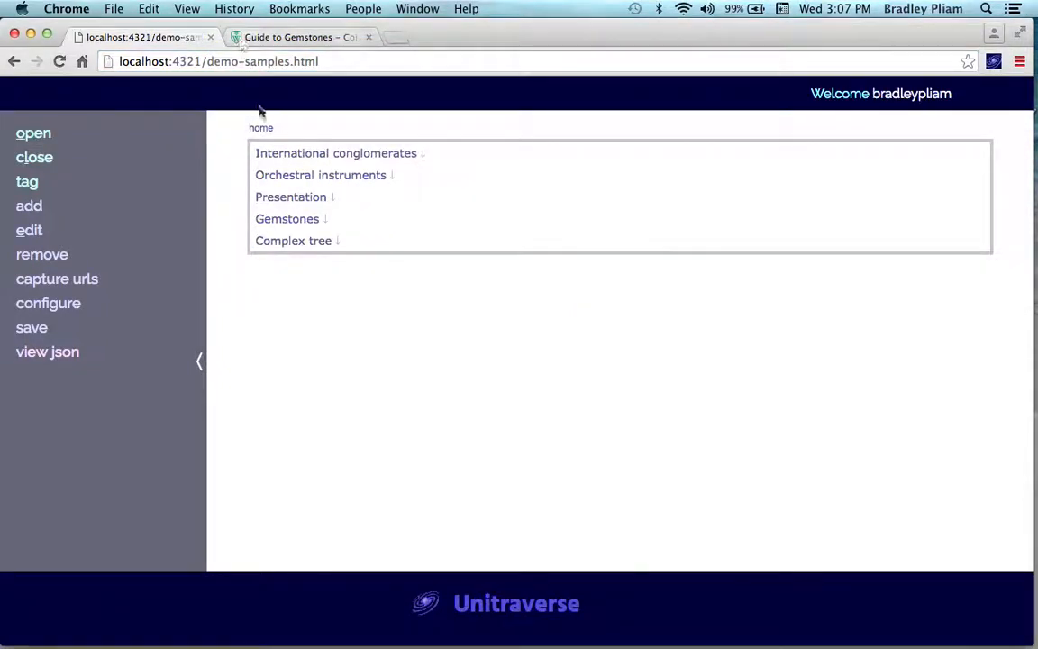
Copy the complete JSON of the Gemstones node from the samples page.
left_click(287, 219)
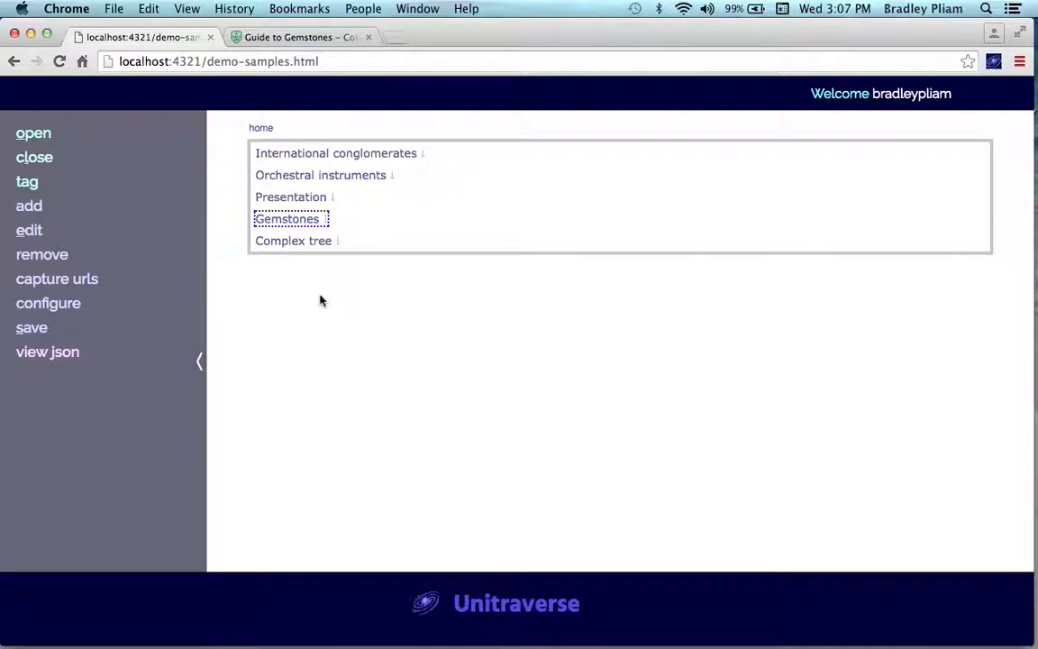
left_click(335, 60)
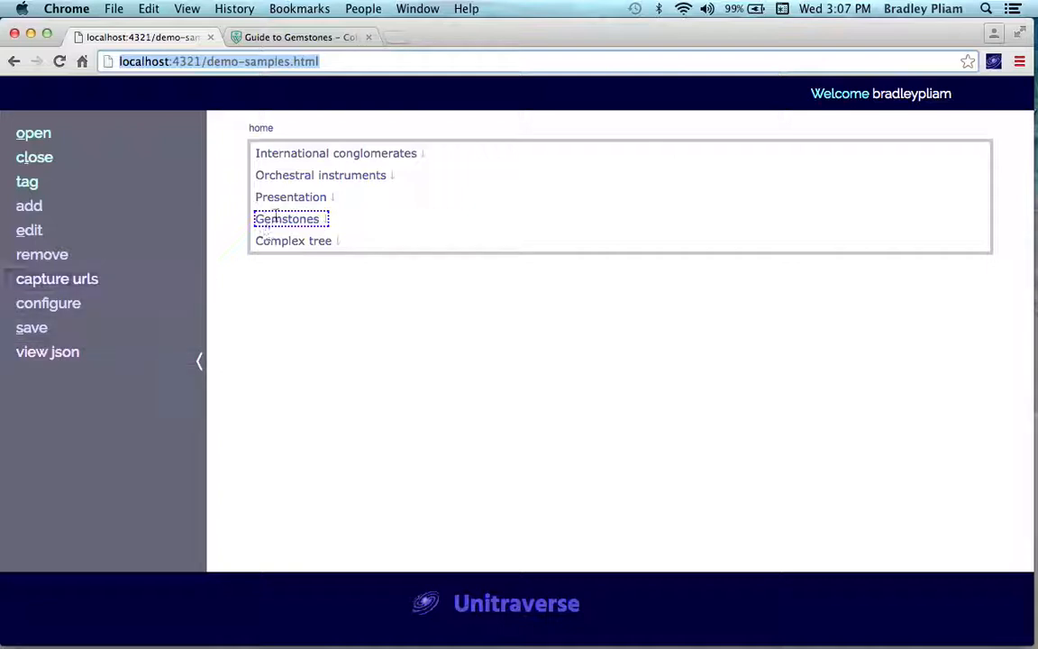
left_click(61, 352)
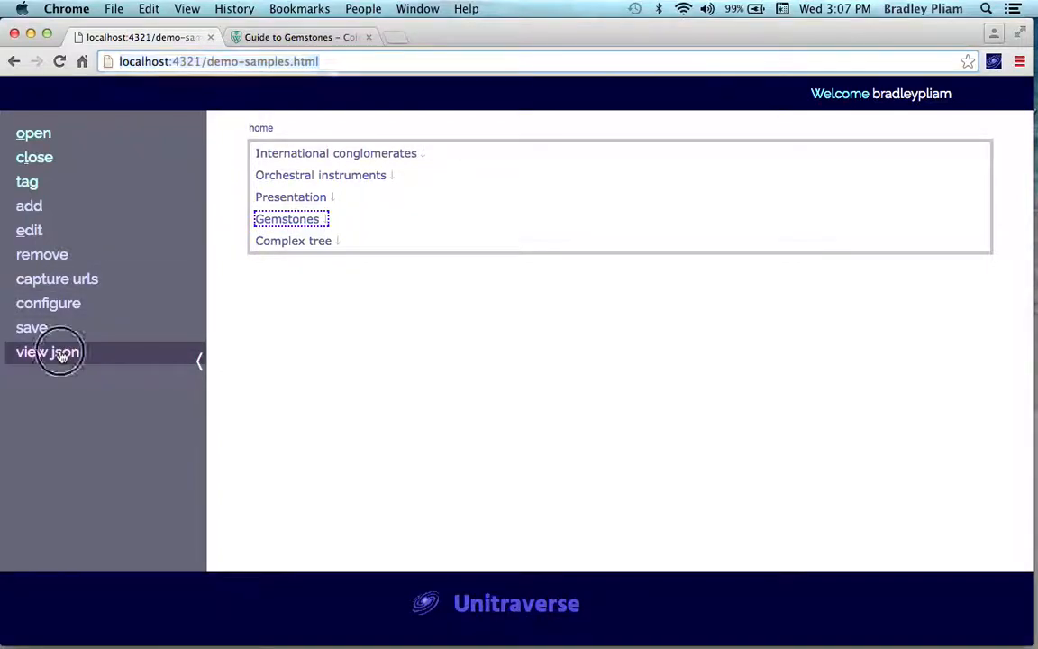
left_click(447, 361)
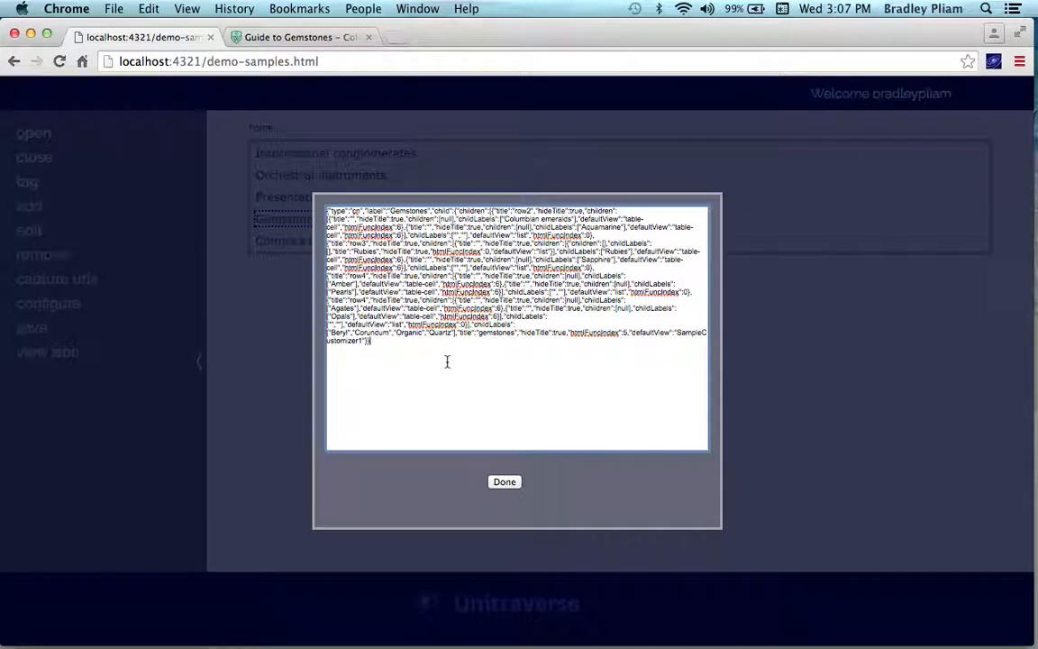
key("super+a")
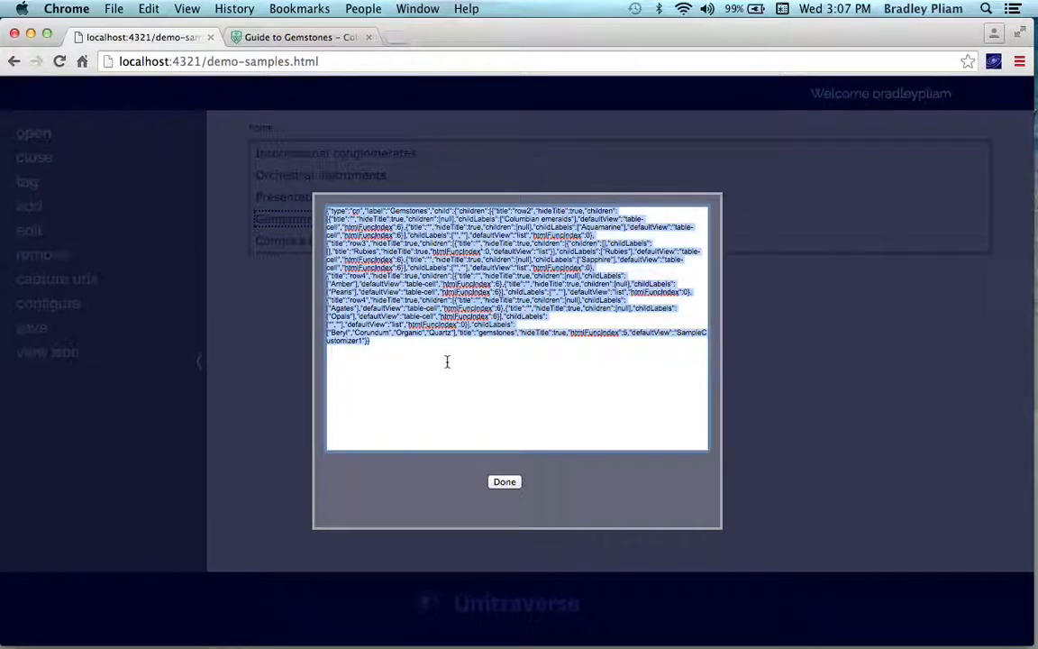
key("super+c")
left_click(504, 482)
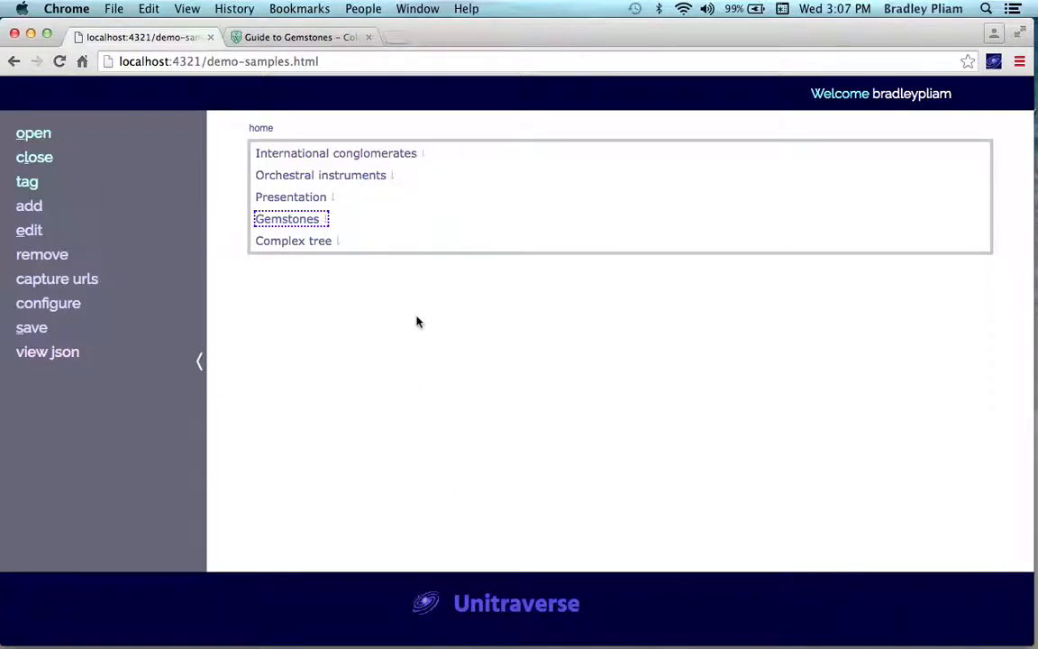
Return to demo.html and add a node to the Suppliers context from the copied Gemstones JSON.
left_click(13, 62)
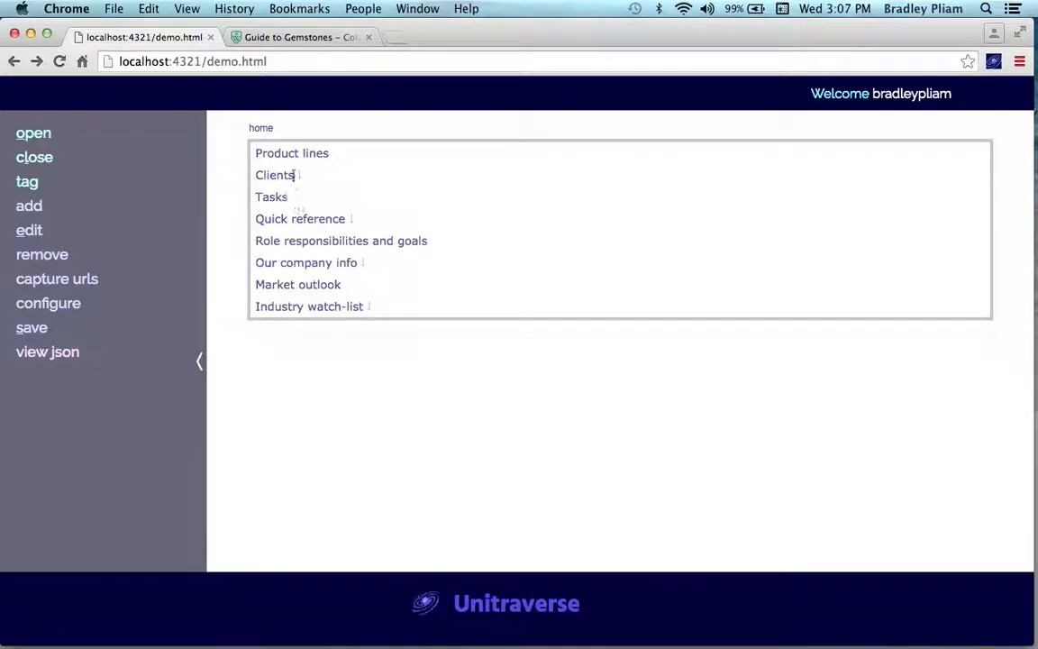
left_click(58, 62)
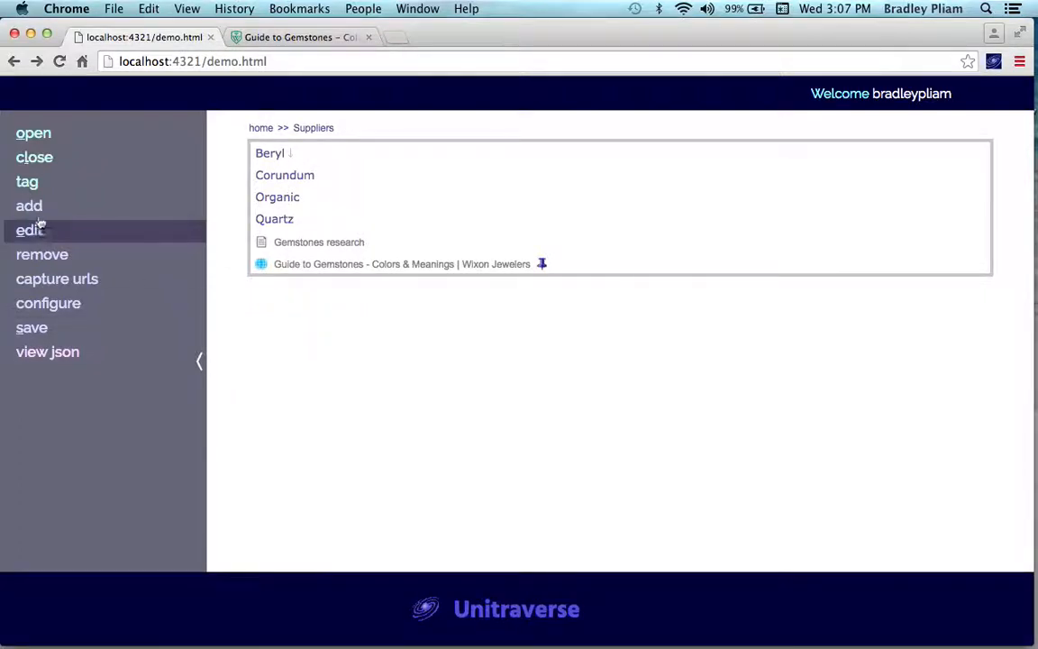
mouse_move(40, 205)
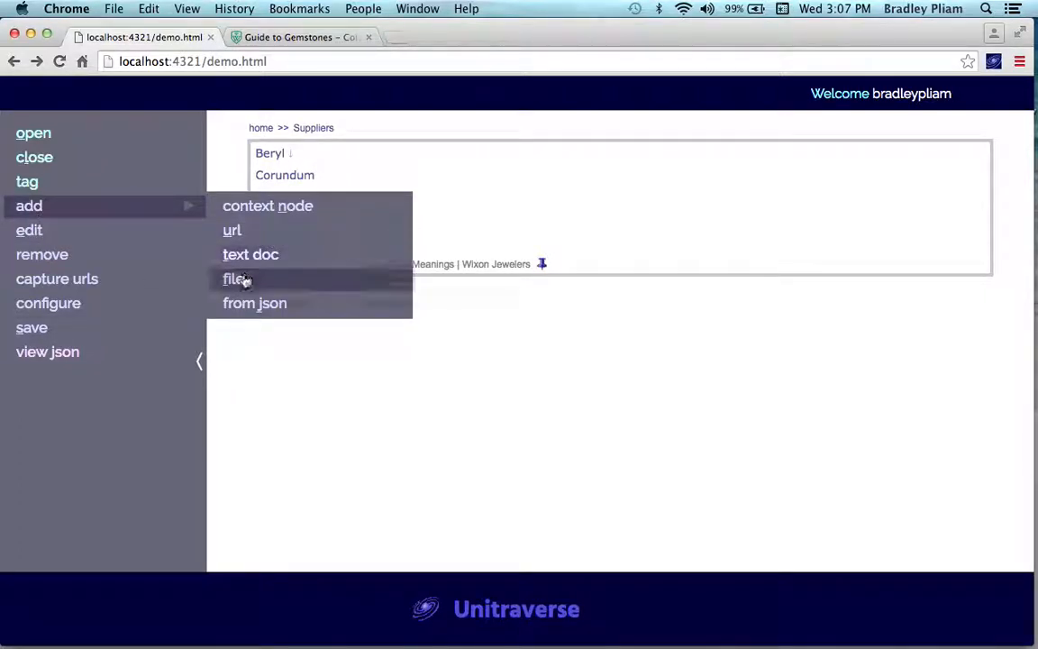
left_click(248, 304)
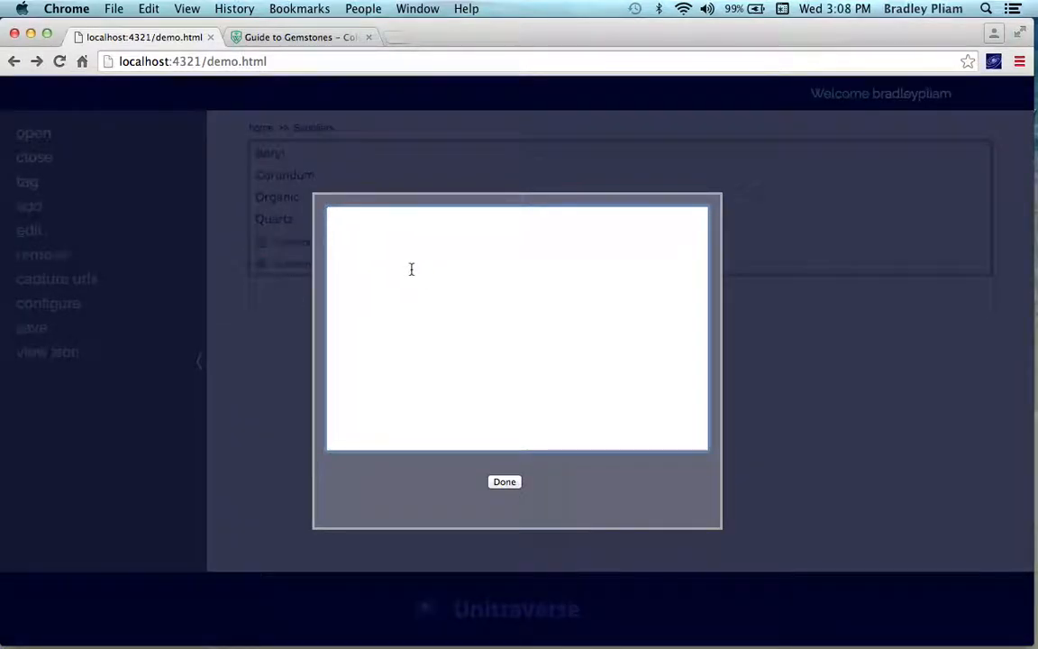
key("super+v")
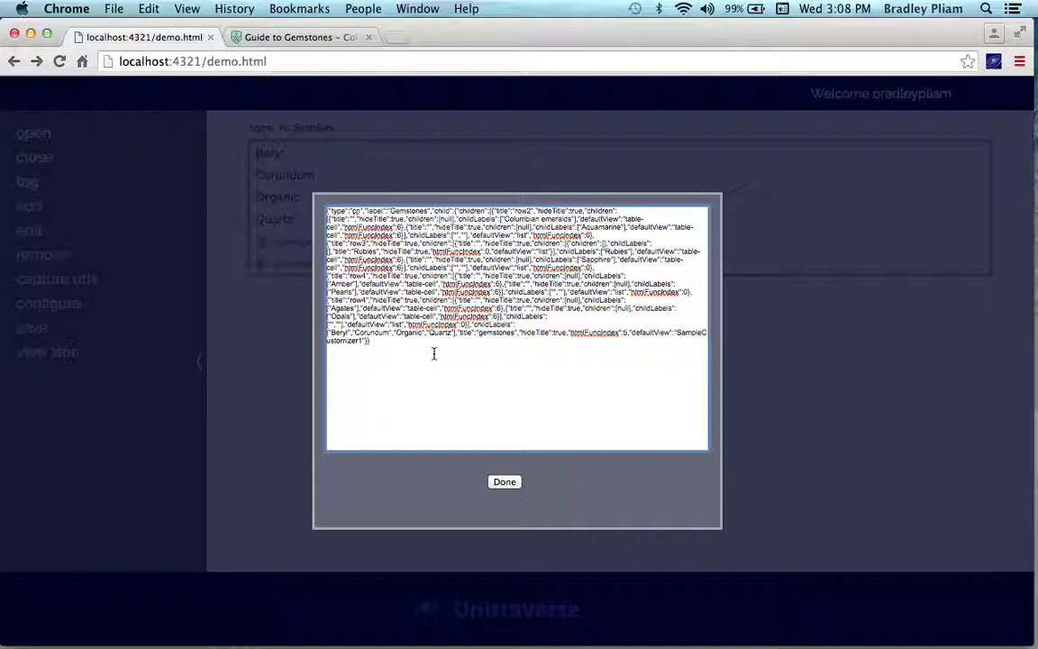
left_click(501, 481)
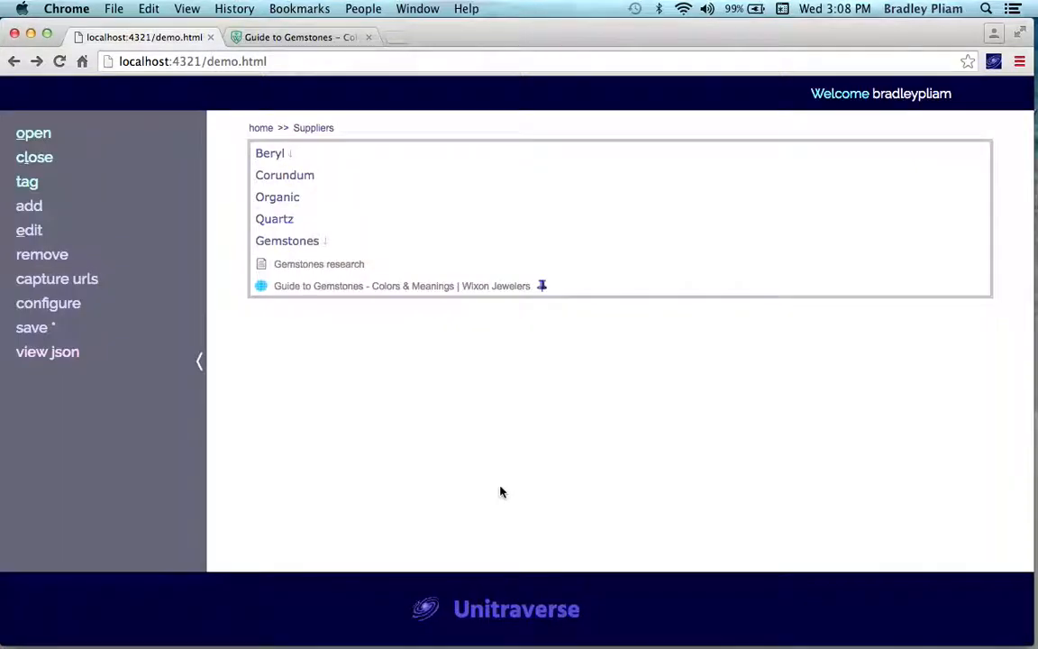
Remove the Beryl, Corundum, Organic and Quartz nodes from the Suppliers context.
left_click(279, 241)
key("Tab")
key("Tab")
key("Return")
key("Tab")
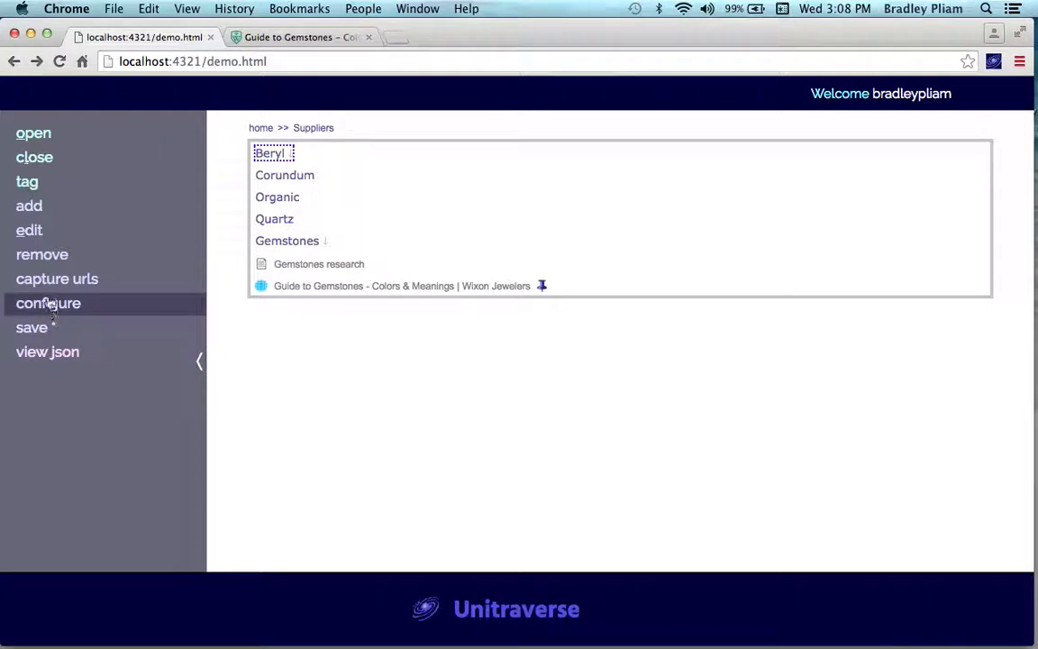
left_click(40, 258)
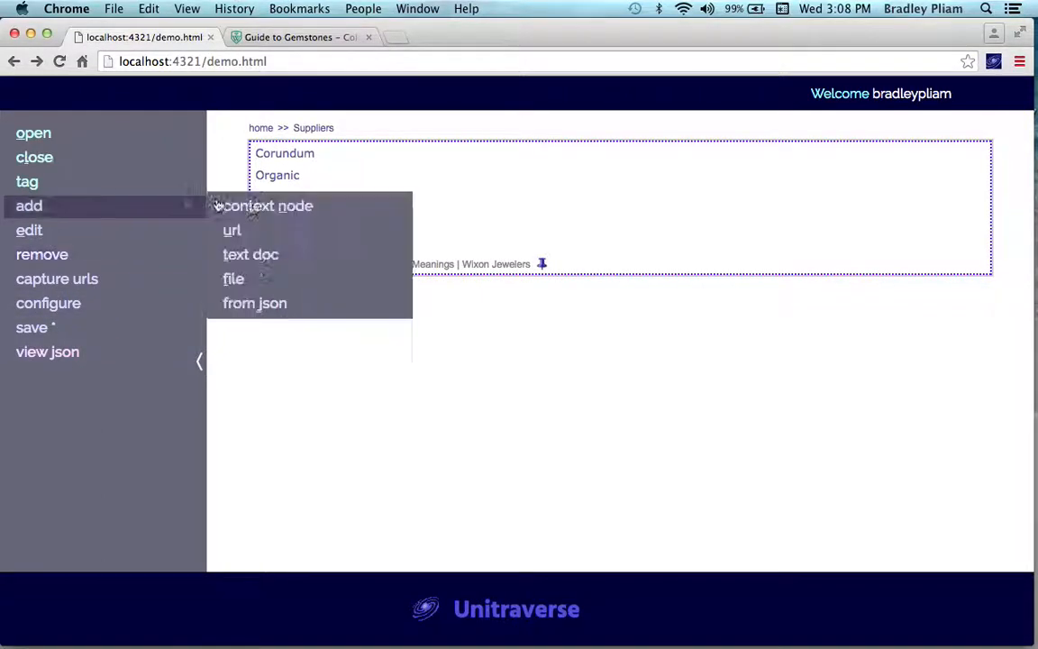
left_click(268, 195)
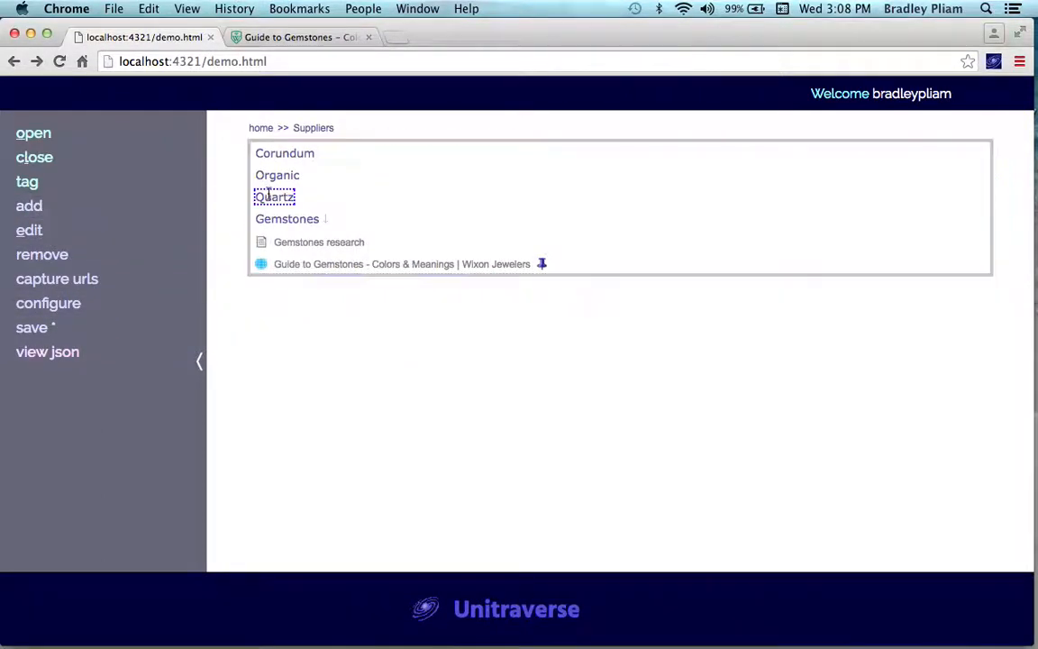
left_click(49, 259)
double_click(51, 258)
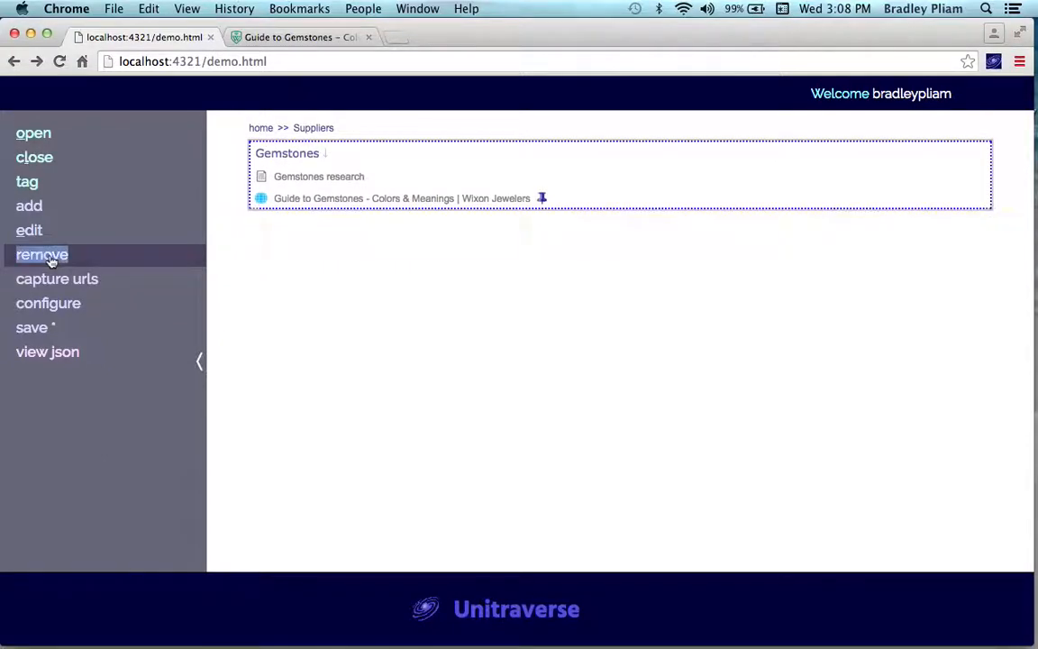
Open the Gemstones context in Suppliers and step the selection forward and back through the table's cells.
key("Return")
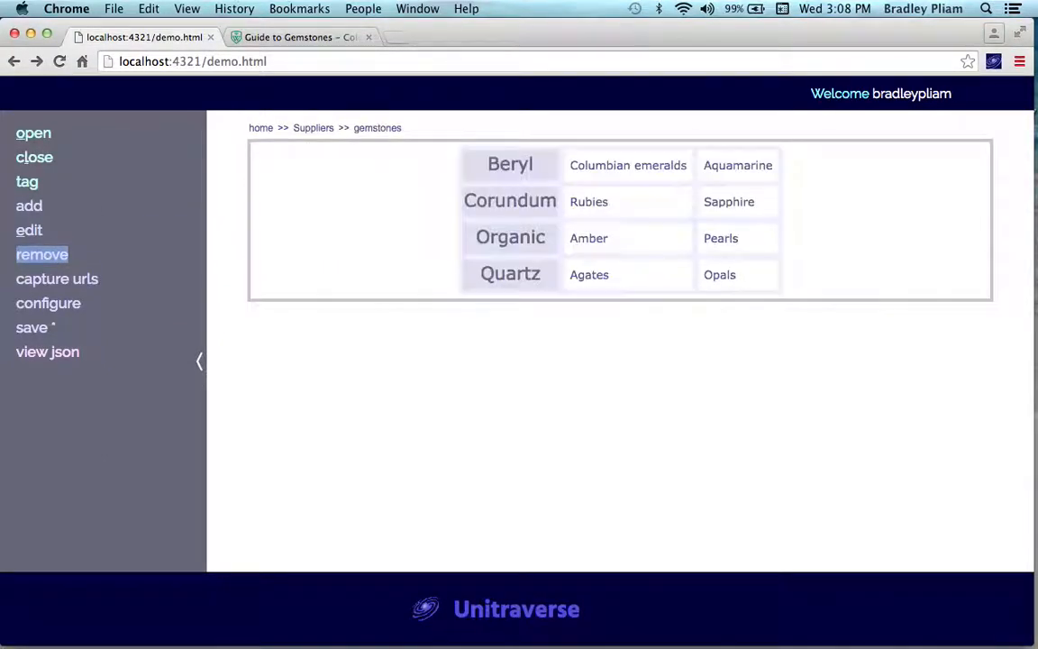
key("Tab")
key("Tab")
key("Tab")
key("Tab")
key("Tab")
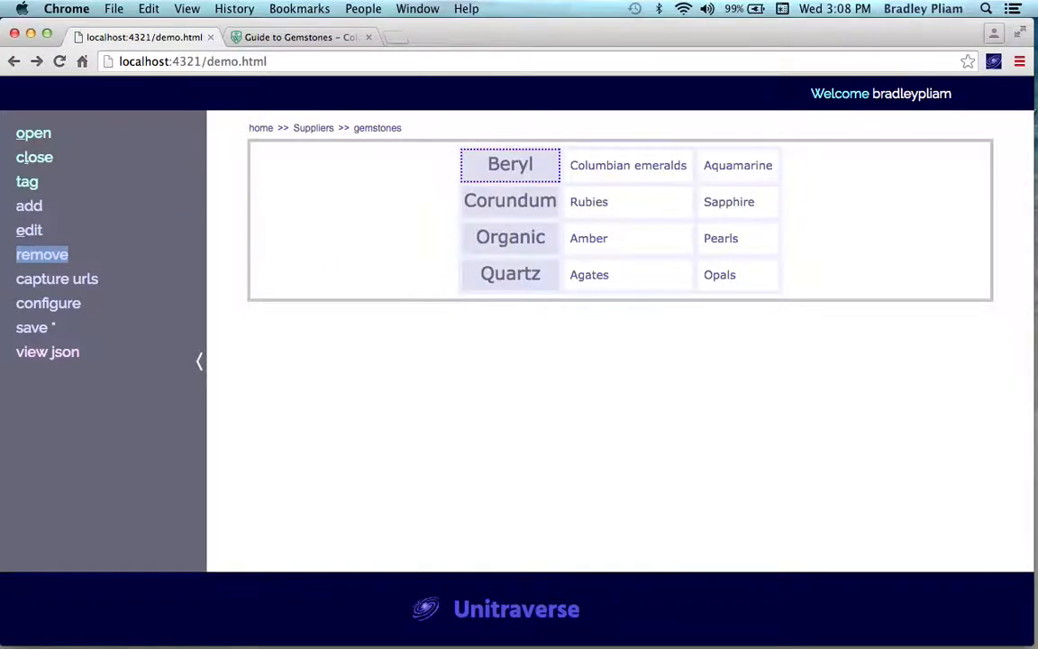
key("Tab")
key("Tab")
key("Tab")
key("Tab")
key("Tab")
key("Tab")
key("Tab")
key("Tab")
key("Tab")
key("Tab")
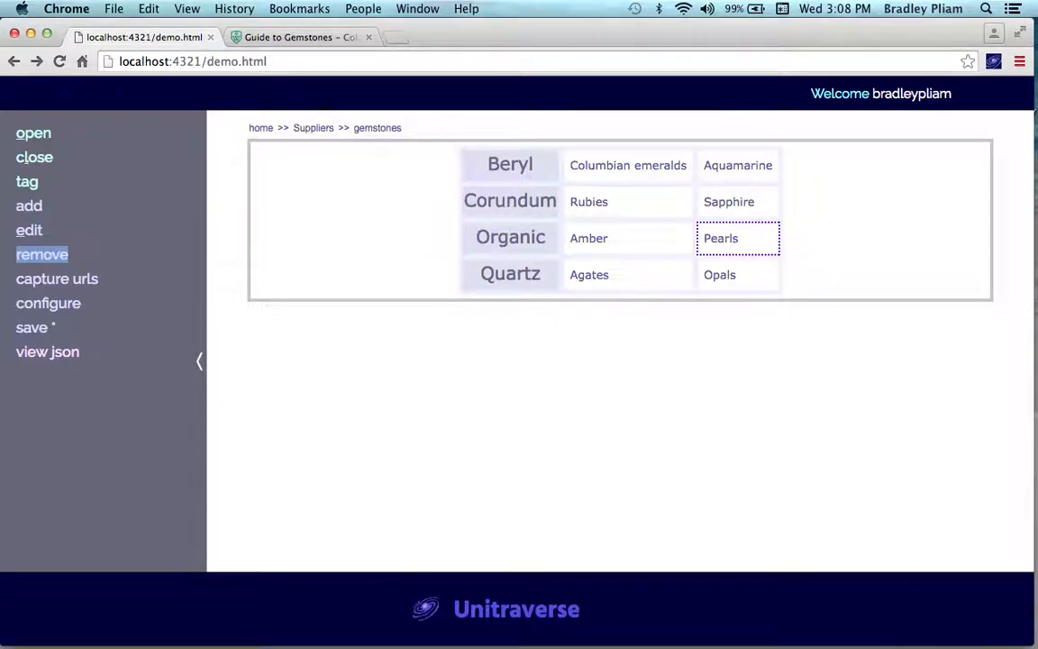
key("Tab")
key("Tab")
key("shift+Tab")
key("shift+Tab")
key("shift+Tab")
key("shift+Tab")
key("shift+Tab")
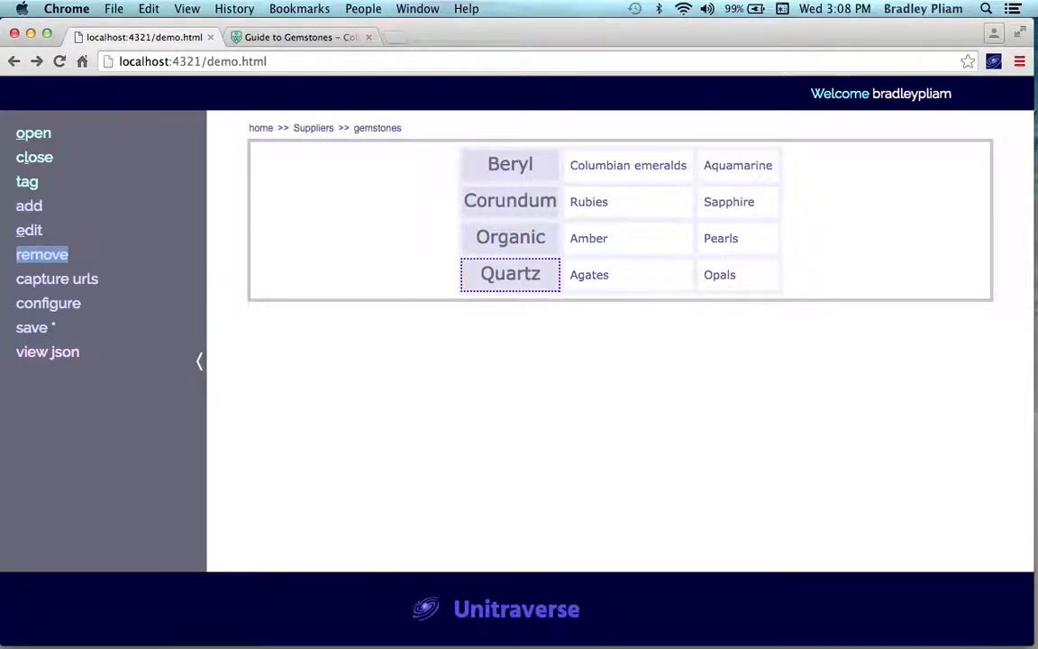
key("Tab")
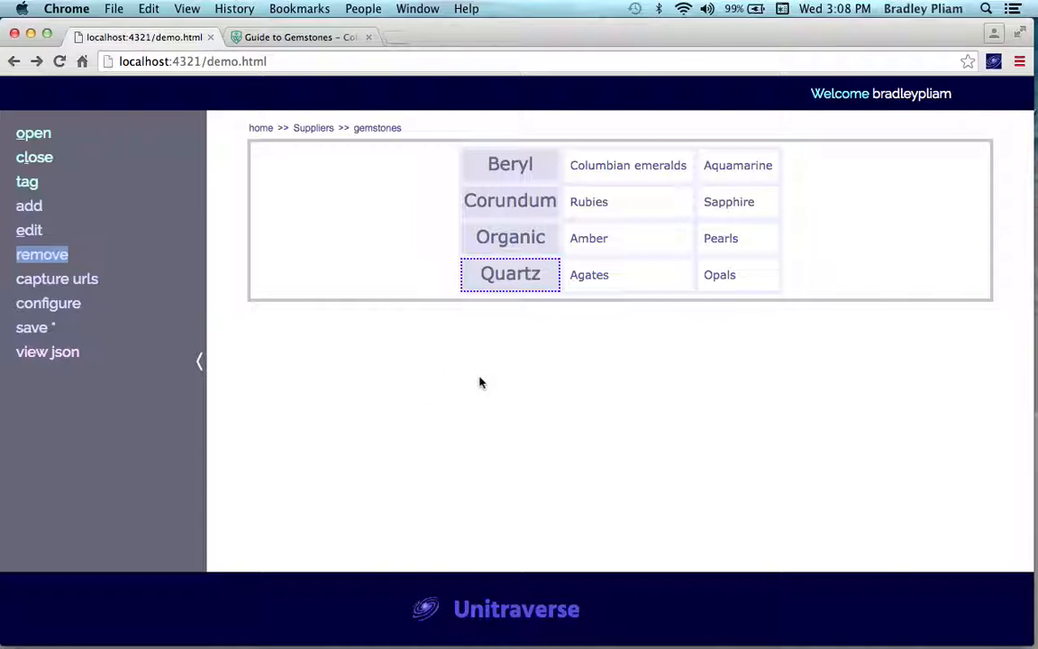
left_click(412, 387)
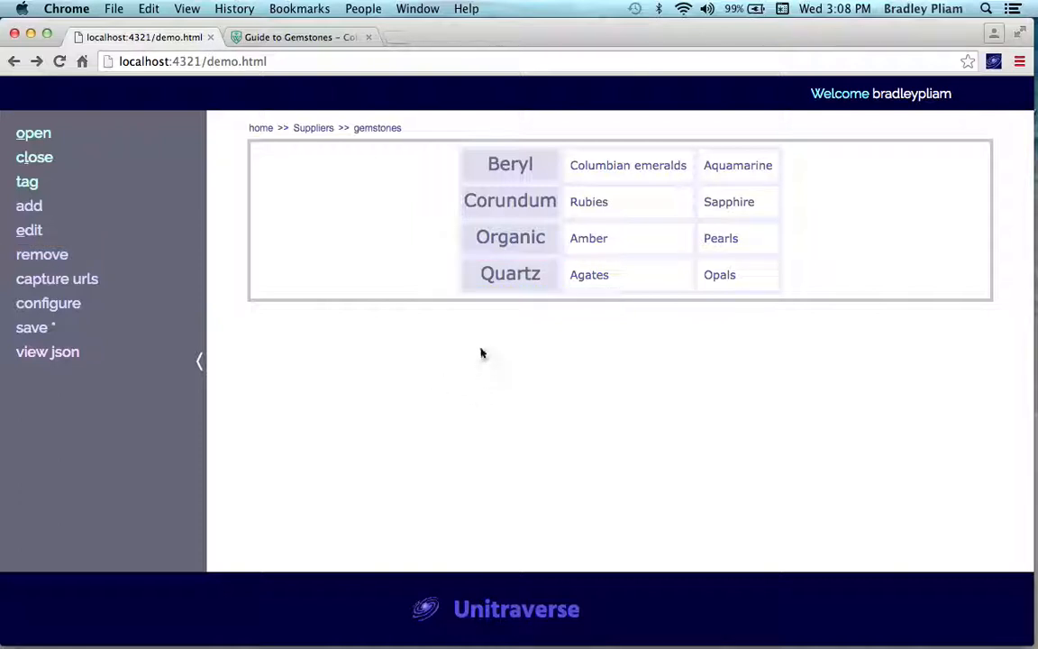
Select the whole gemstones table and add a table row below Quartz.
left_click(497, 164)
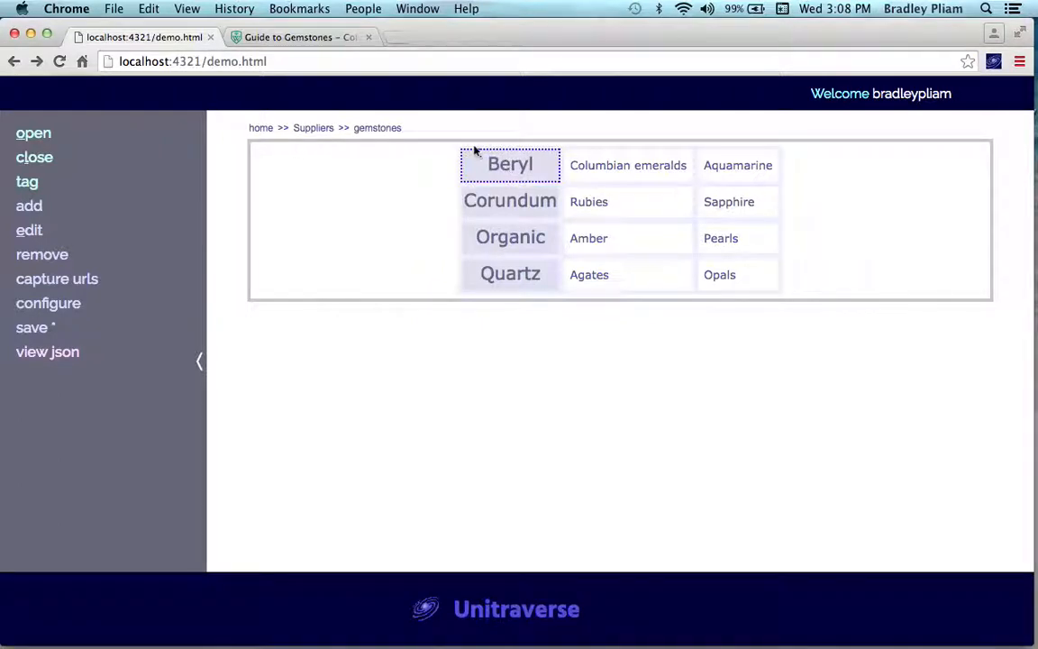
key("Up")
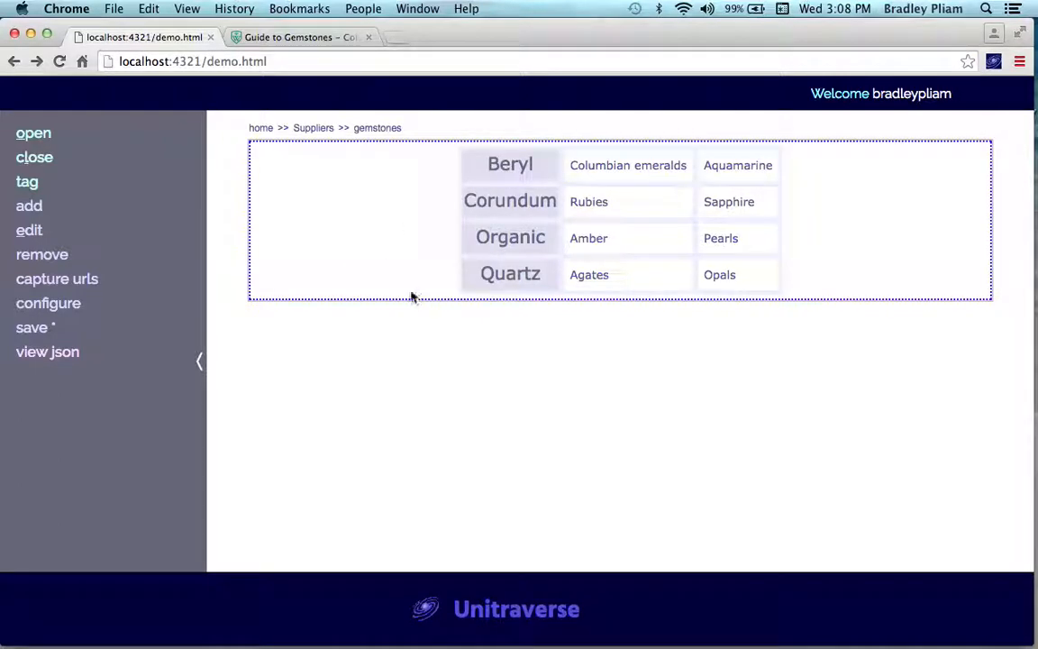
mouse_move(107, 185)
mouse_move(138, 213)
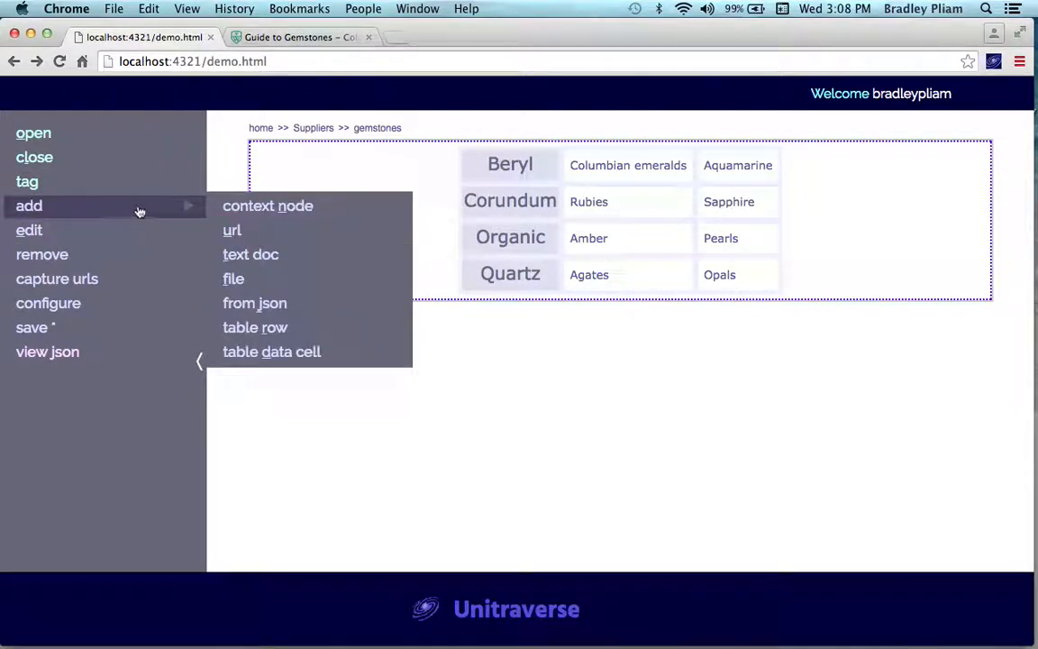
left_click(271, 333)
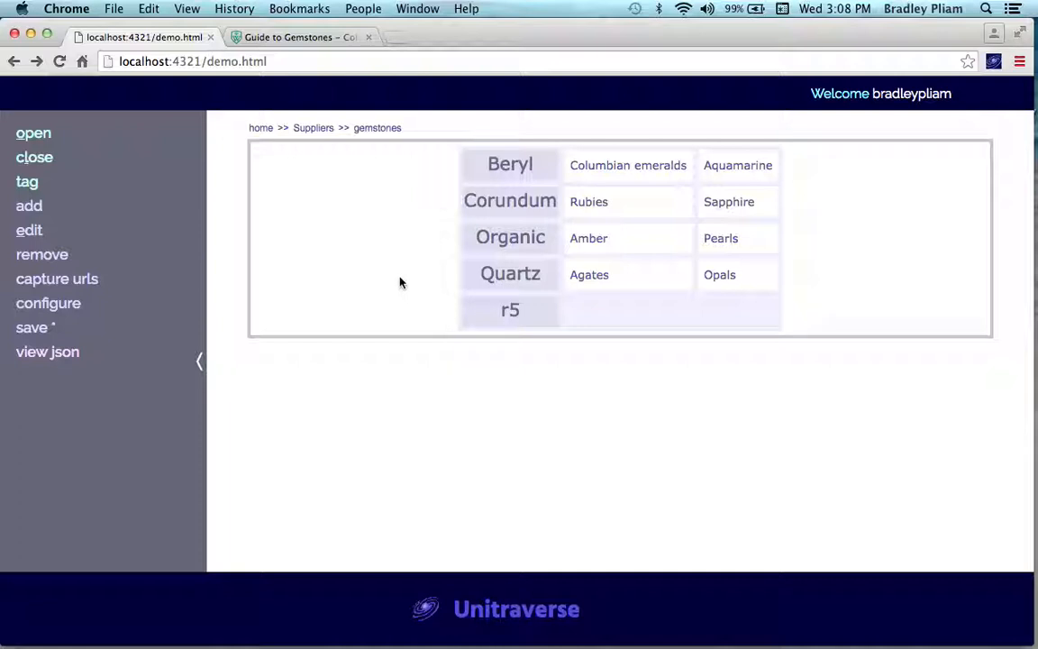
Add six empty data cells to the r5 row of the gemstones table.
left_click(502, 311)
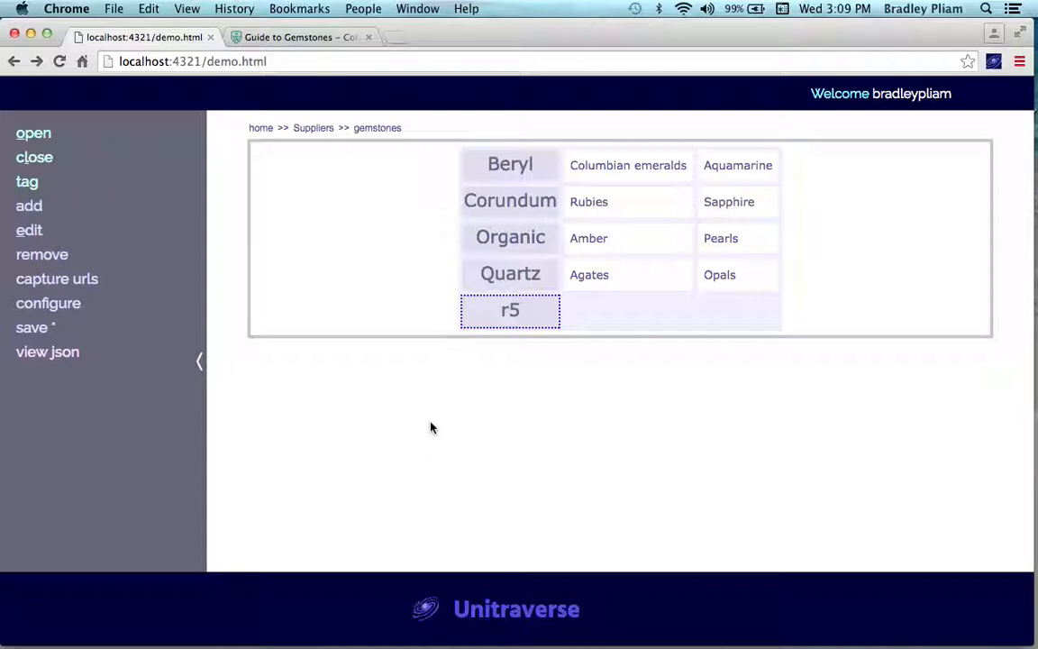
key("Return")
key("Return")
key("Return")
key("Return")
key("Return")
key("Return")
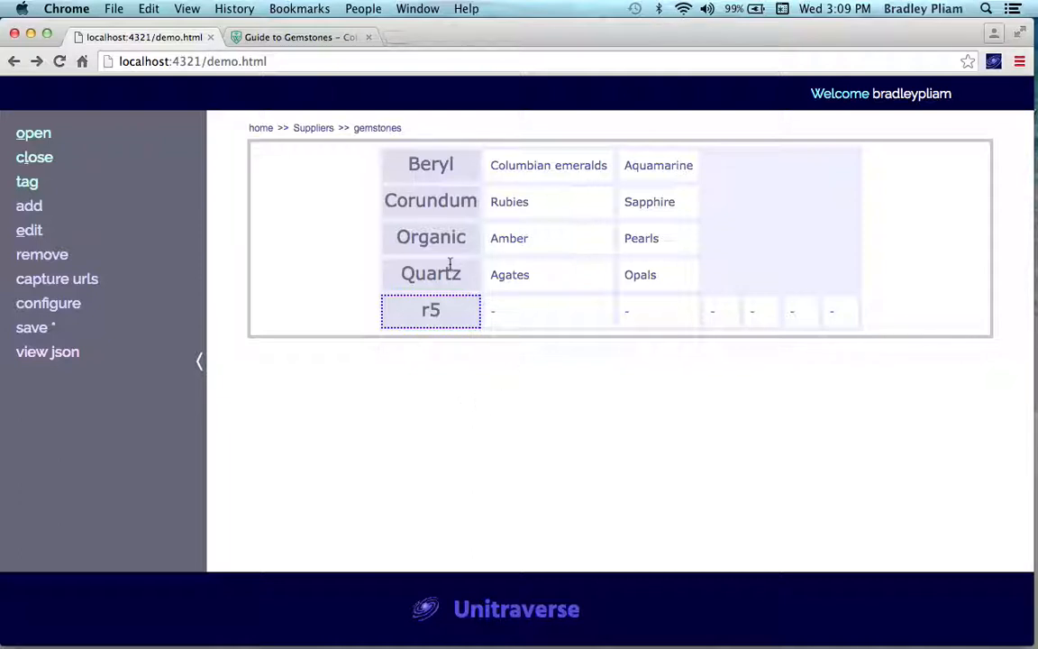
Move the selection back out of the gemstones table to the breadcrumb and go up to the Suppliers context.
key("shift+Tab")
key("shift+Tab")
key("shift+Tab")
key("shift+Tab")
key("shift+Tab")
key("shift+Tab")
key("shift+Tab")
key("shift+Tab")
key("shift+Tab")
key("shift+Tab")
key("shift+Tab")
key("shift+Tab")
key("shift+Tab")
key("shift+Tab")
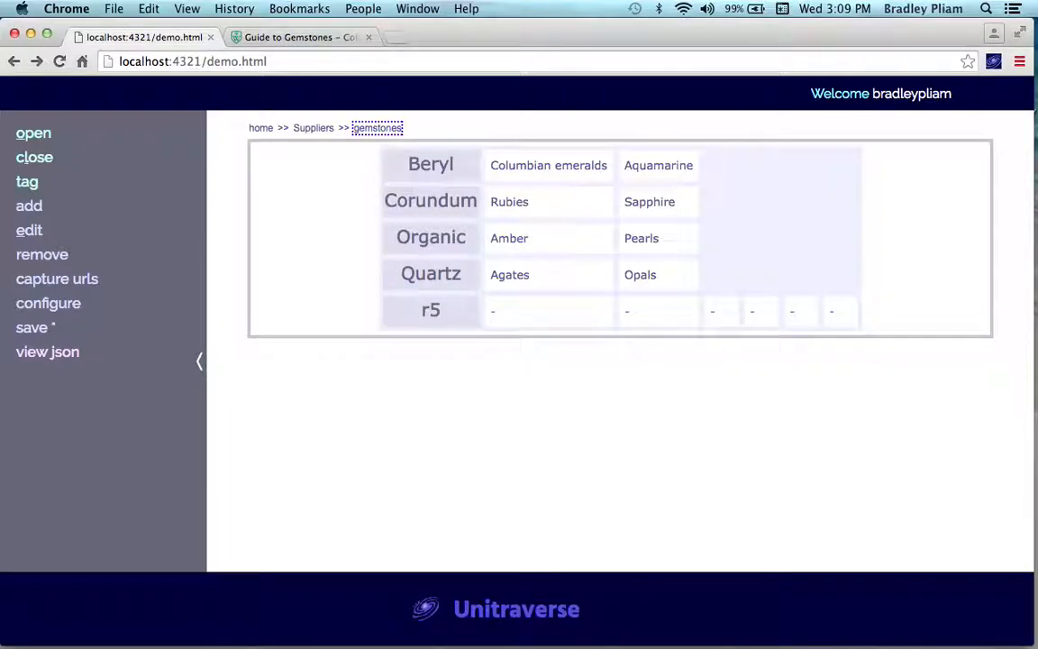
key("Tab")
key("shift+Tab")
key("shift+Tab")
key("shift+Tab")
key("Tab")
key("Return")
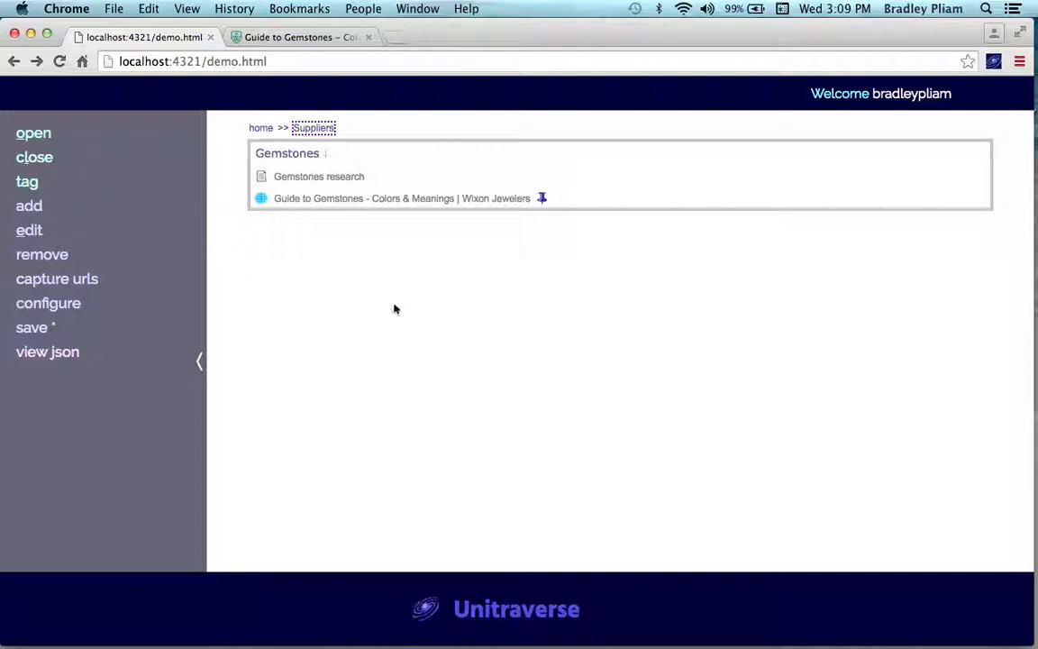
Load the samples page at localhost:4321/demo-samples.html.
key("shift+Tab")
key("Tab")
key("Left")
left_click(241, 63)
key("Right")
left_click(241, 61)
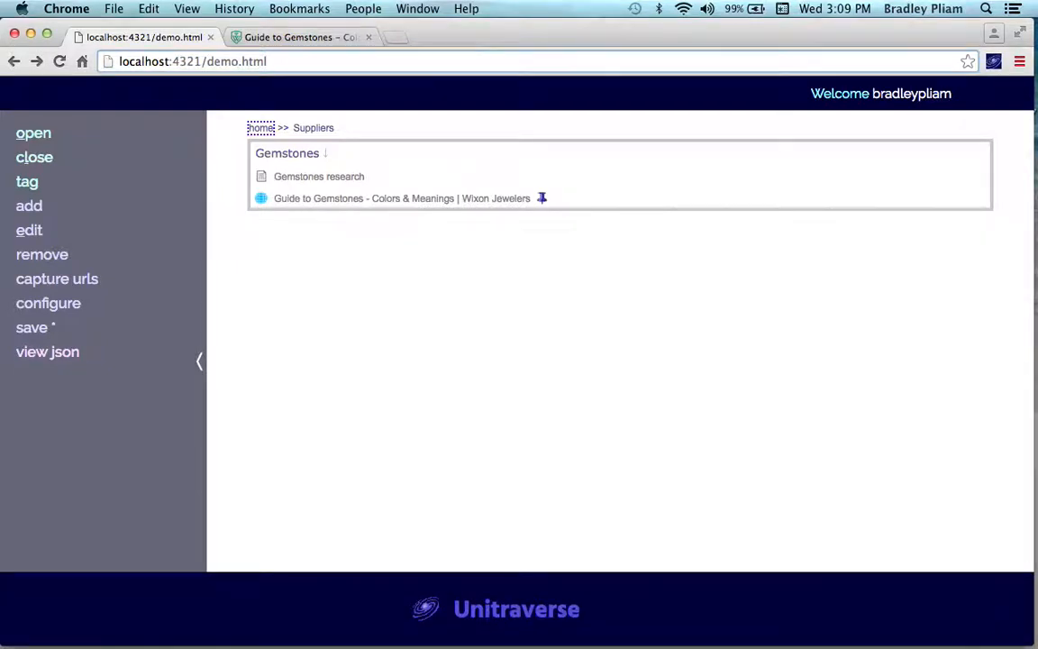
type("-samples")
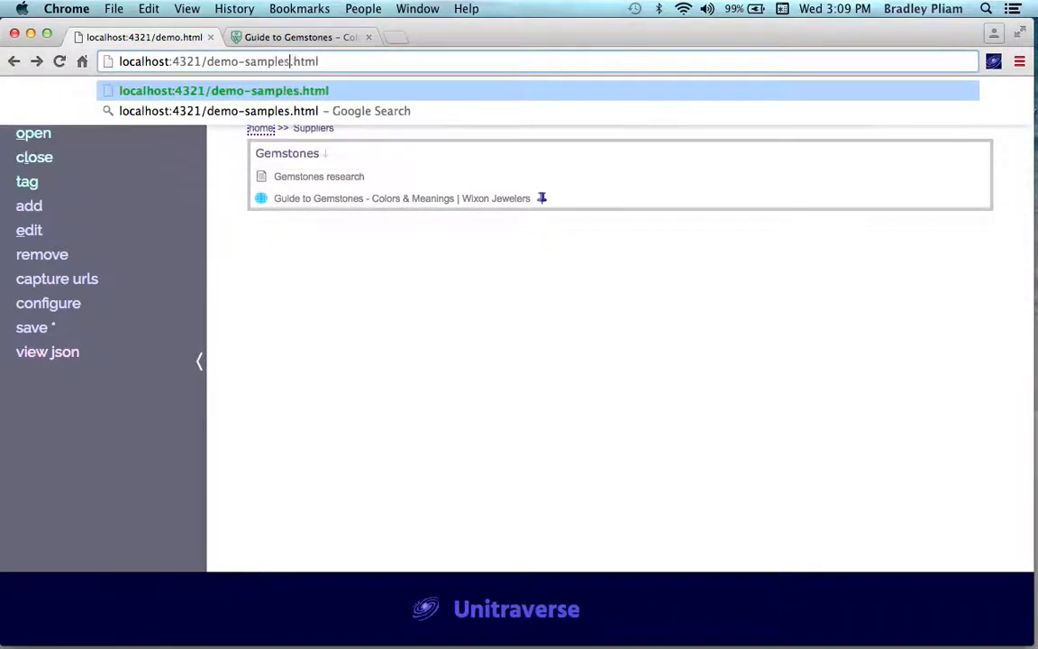
key("Return")
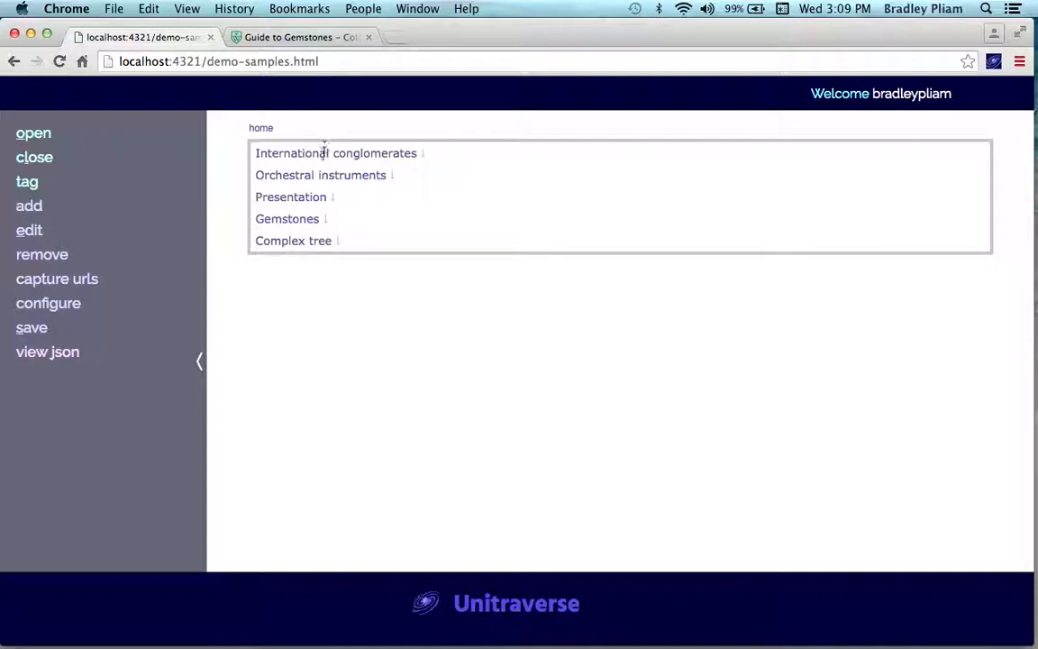
Open the International conglomerates context, look through its tree and select the United States node.
left_click(311, 154)
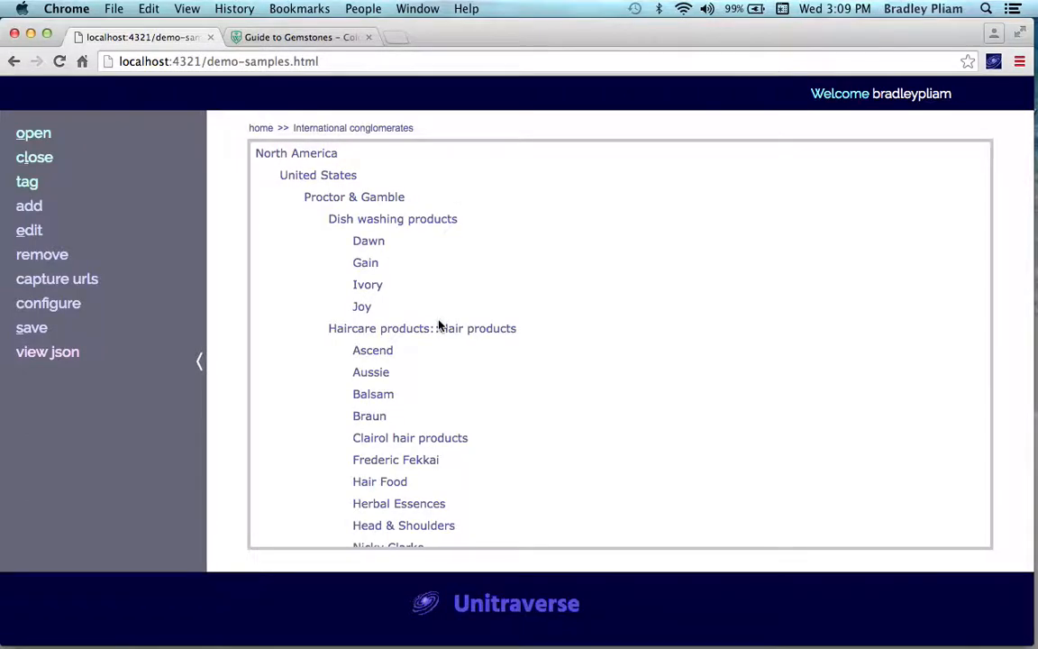
scroll(439, 325, "down", 10)
scroll(439, 324, "up", 10)
left_click(300, 174)
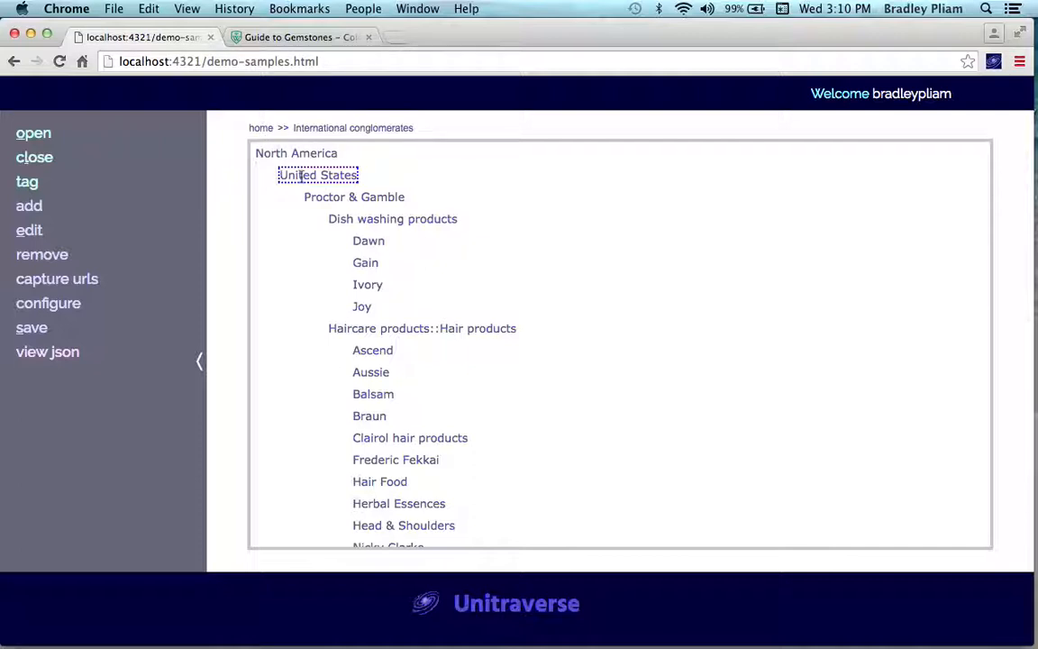
Return to the home level of the samples and open the Complex tree context.
left_click(258, 127)
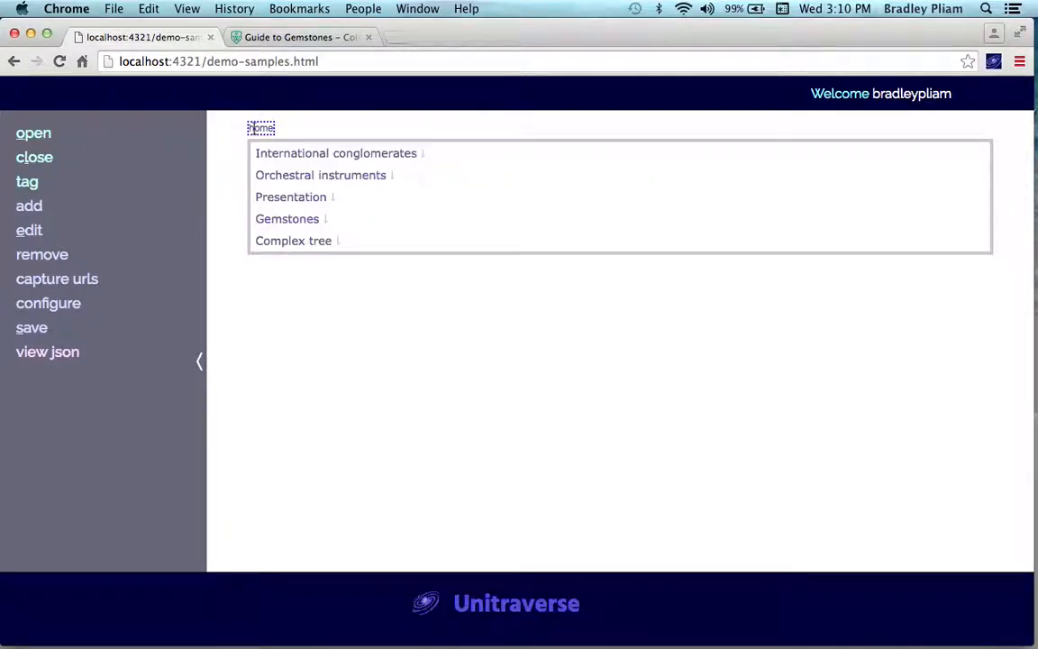
key("Tab")
key("Tab")
key("Tab")
key("Tab")
key("Tab")
key("Tab")
key("Tab")
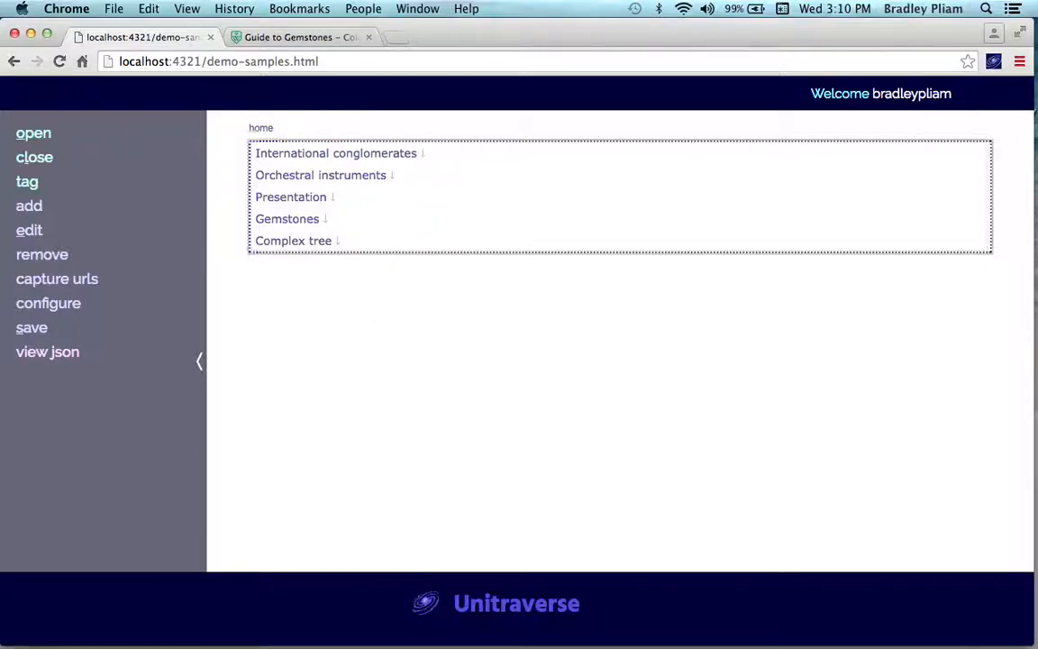
key("Return")
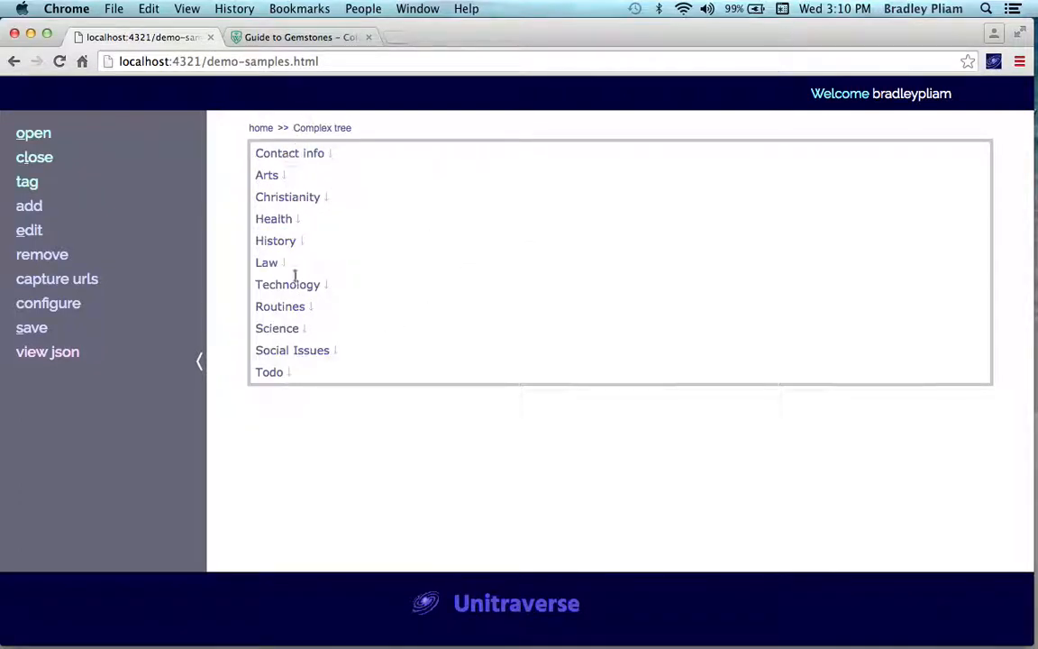
Change the default presentation of the Complex tree context to table.
key("Tab")
key("Tab")
key("Tab")
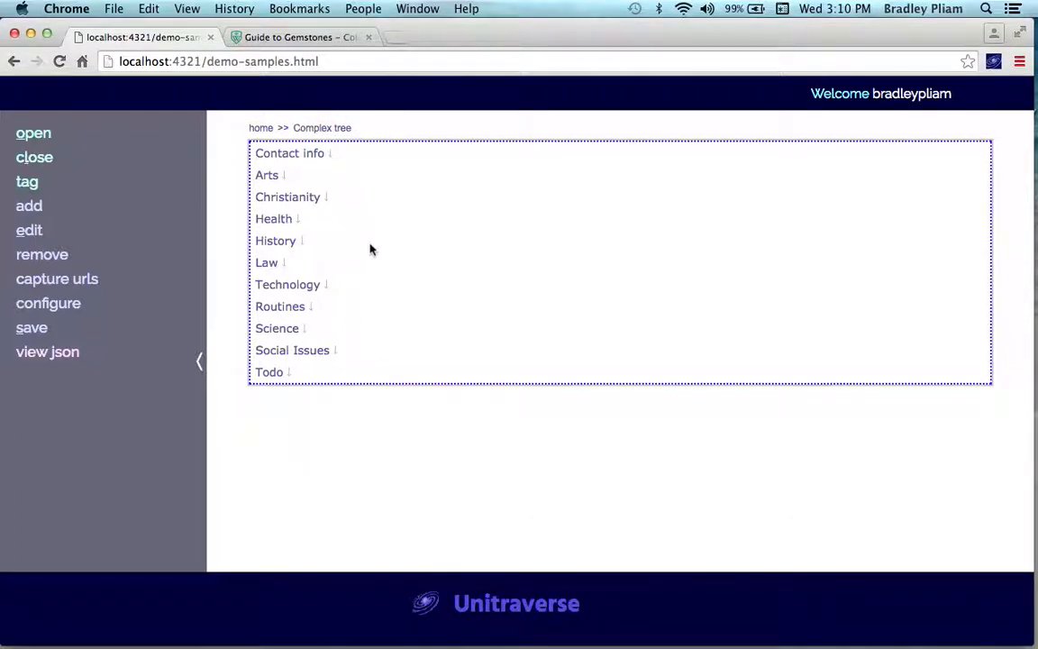
mouse_move(36, 208)
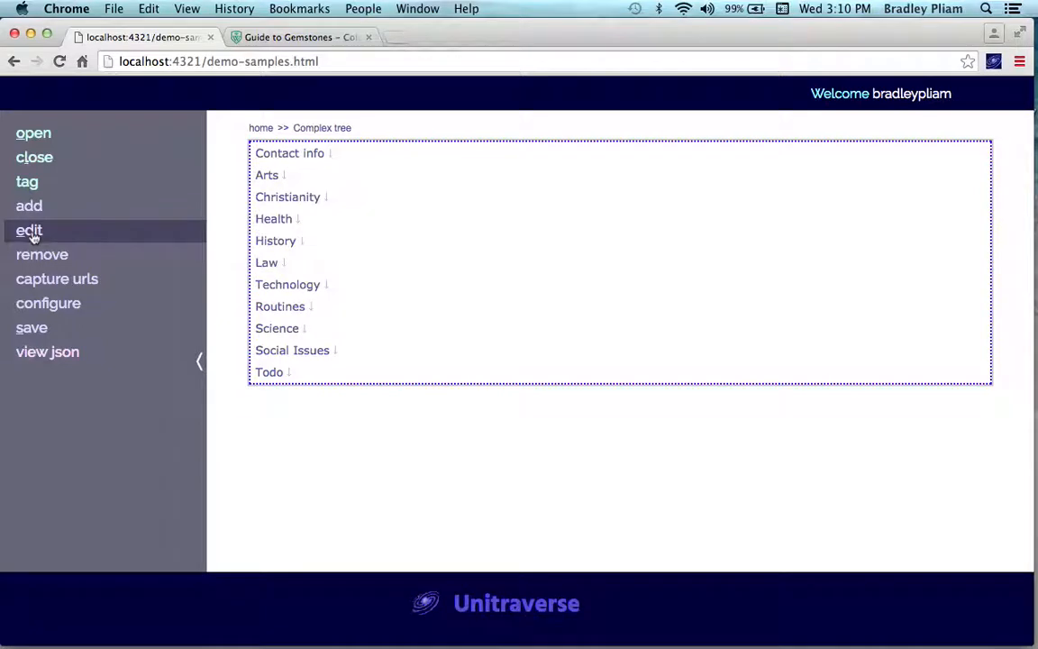
left_click(29, 231)
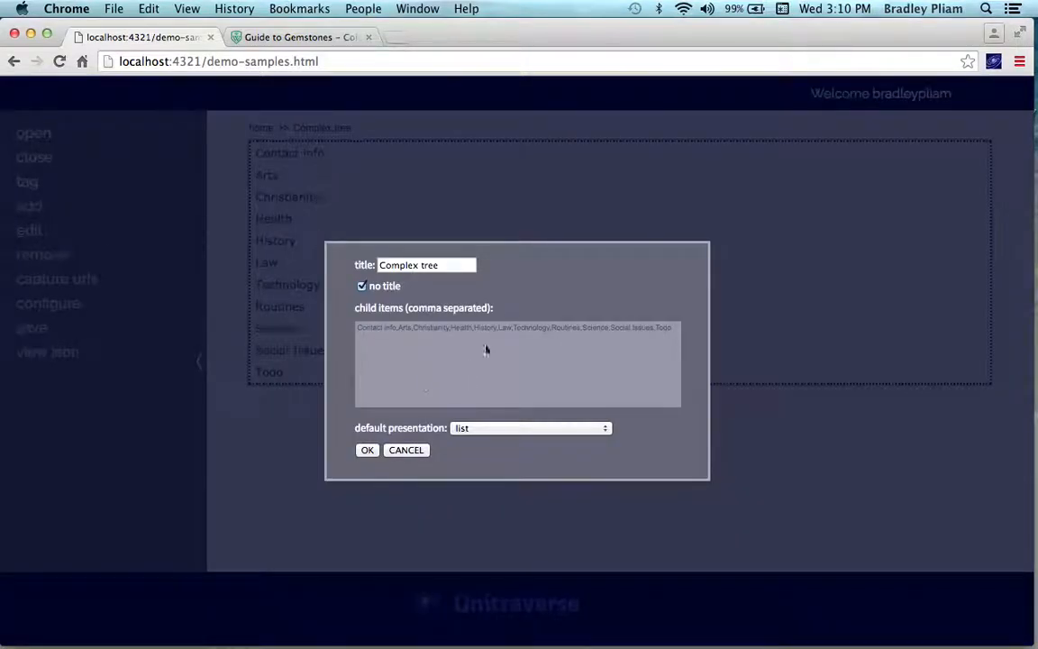
left_click(512, 429)
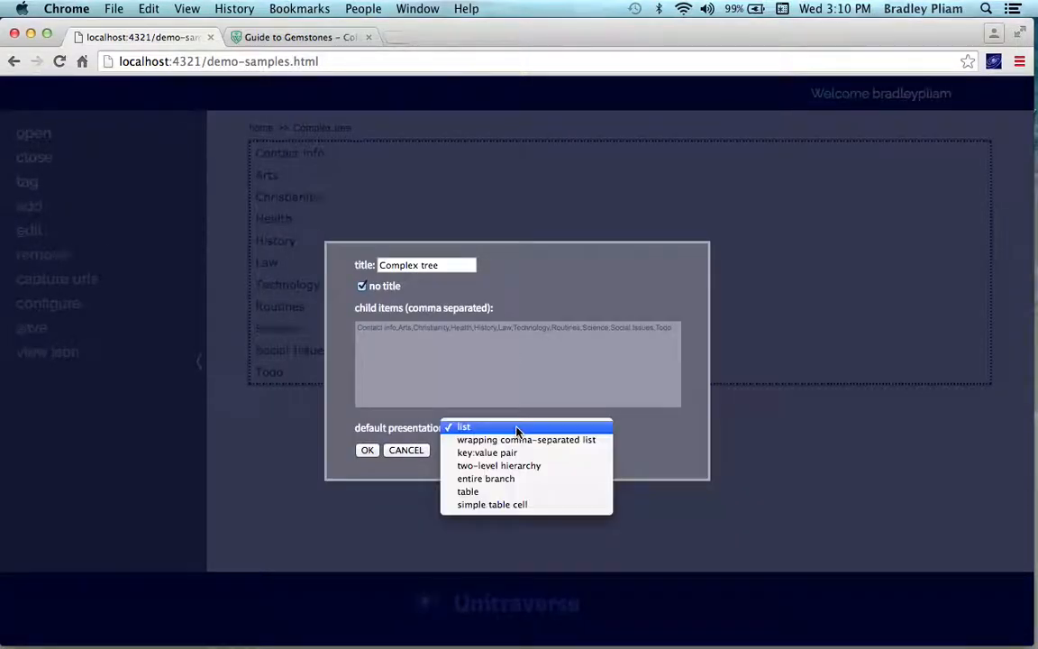
left_click(473, 494)
left_click(367, 449)
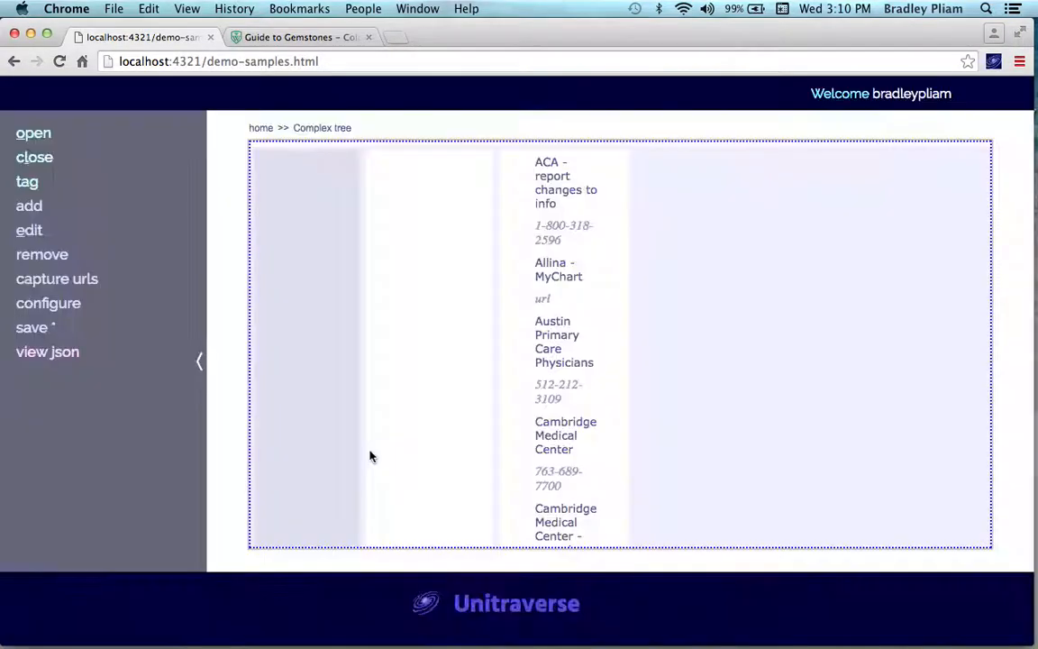
Look through the rows of the Complex tree table, including Technology, Routines, Science, Social Issues and Todo.
scroll(434, 393, "down", 10)
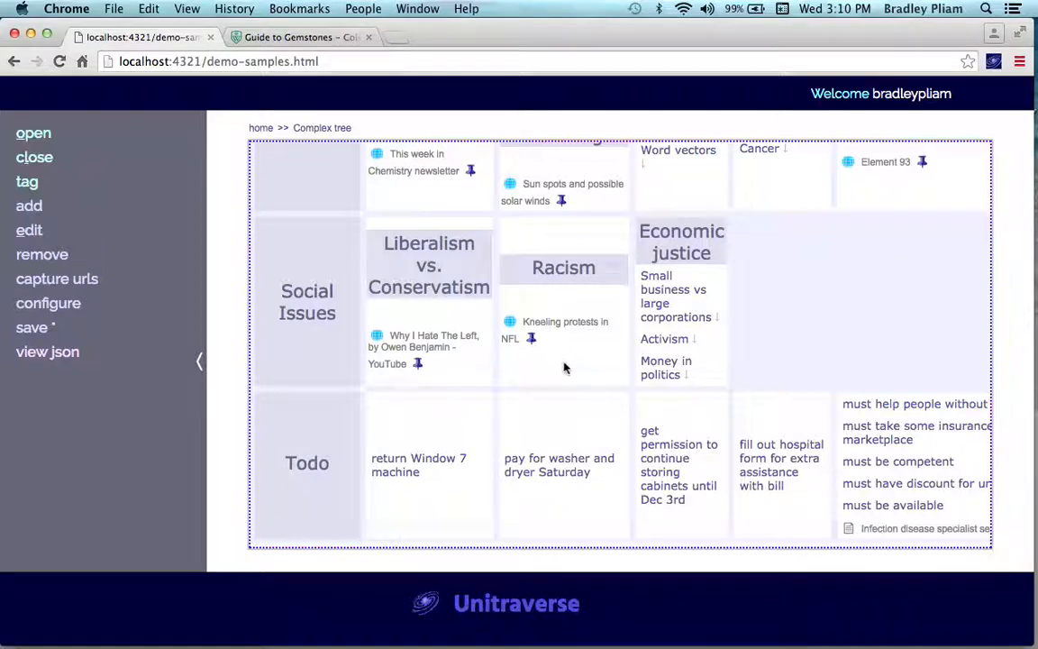
scroll(565, 367, "up", 8)
scroll(564, 367, "up", 4)
scroll(563, 366, "down", 12)
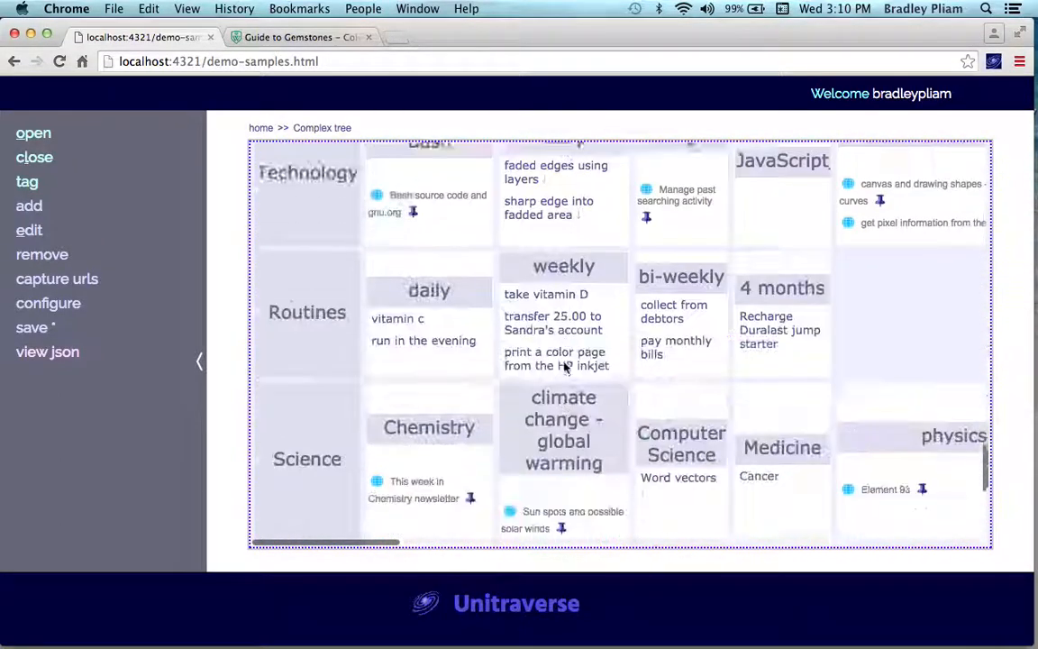
scroll(532, 337, "up", 3)
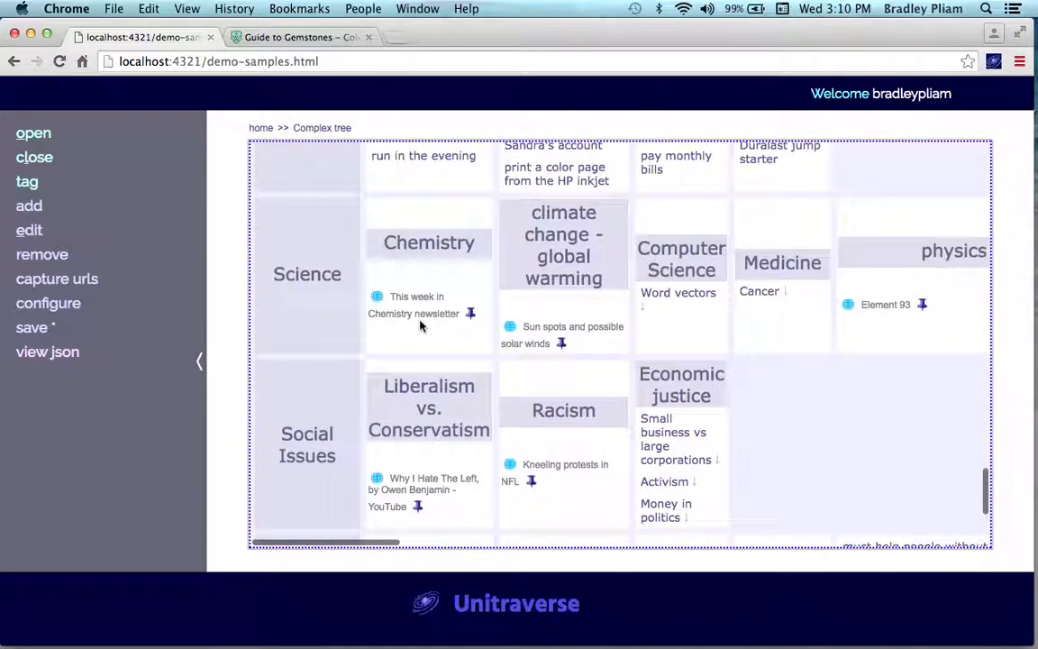
scroll(598, 295, "down", 2)
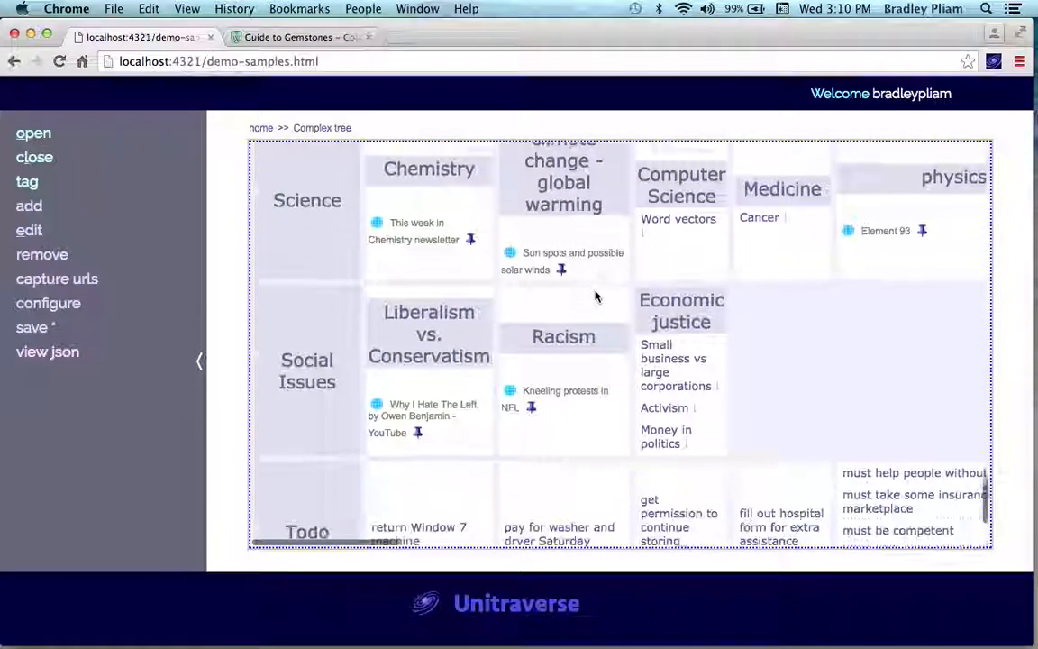
mouse_move(65, 209)
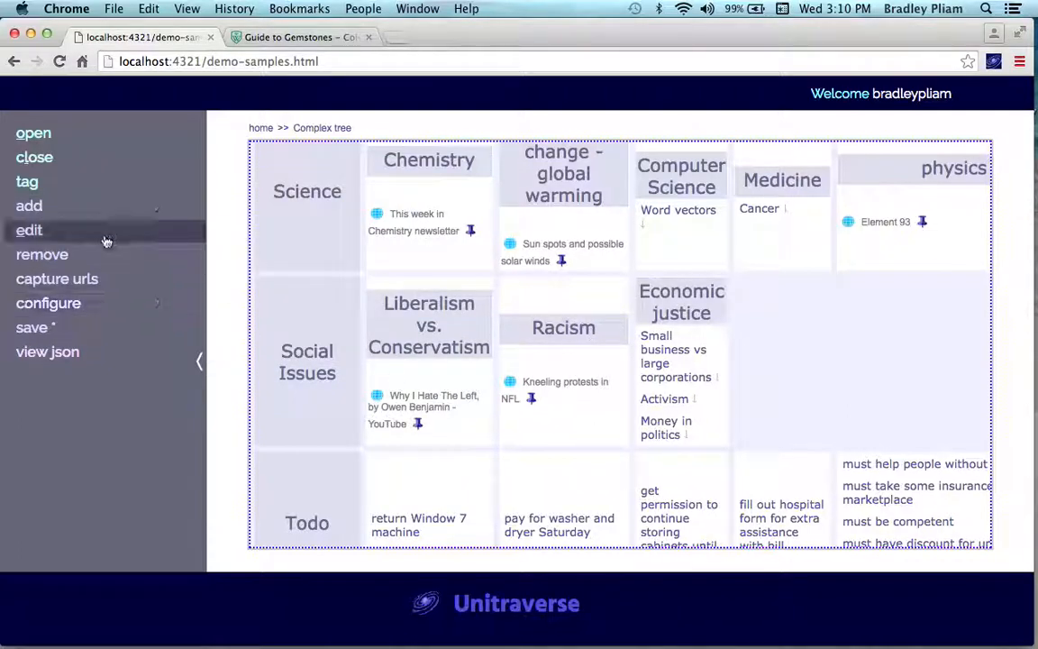
mouse_move(183, 209)
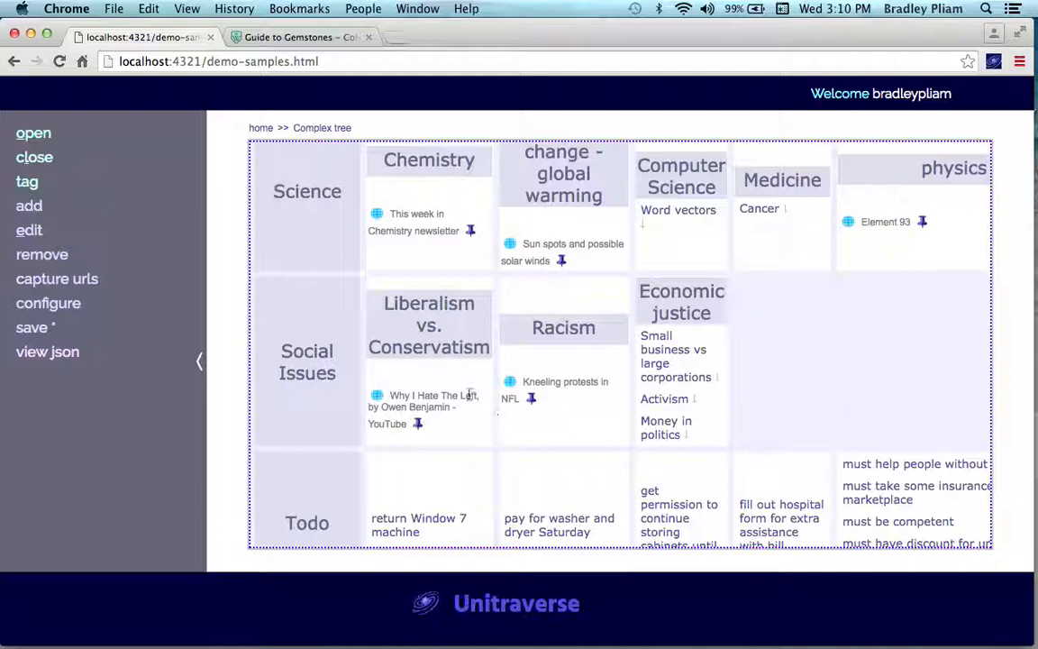
Find the medical contacts cell in the Complex tree table and open the Medical context under Contact info.
scroll(469, 394, "down", 15)
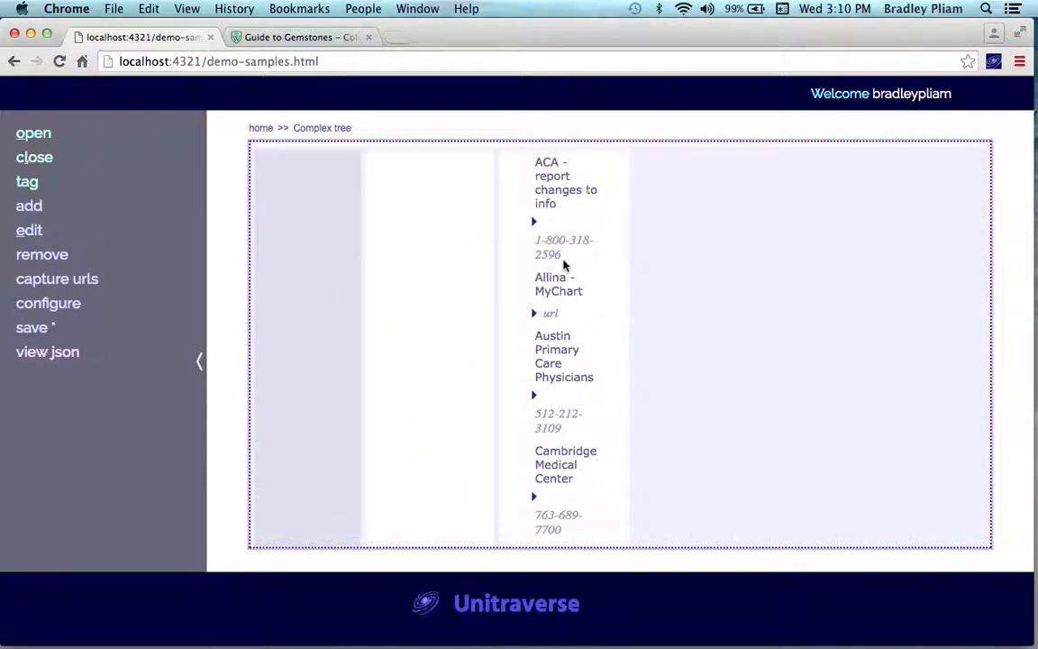
scroll(557, 284, "down", 3)
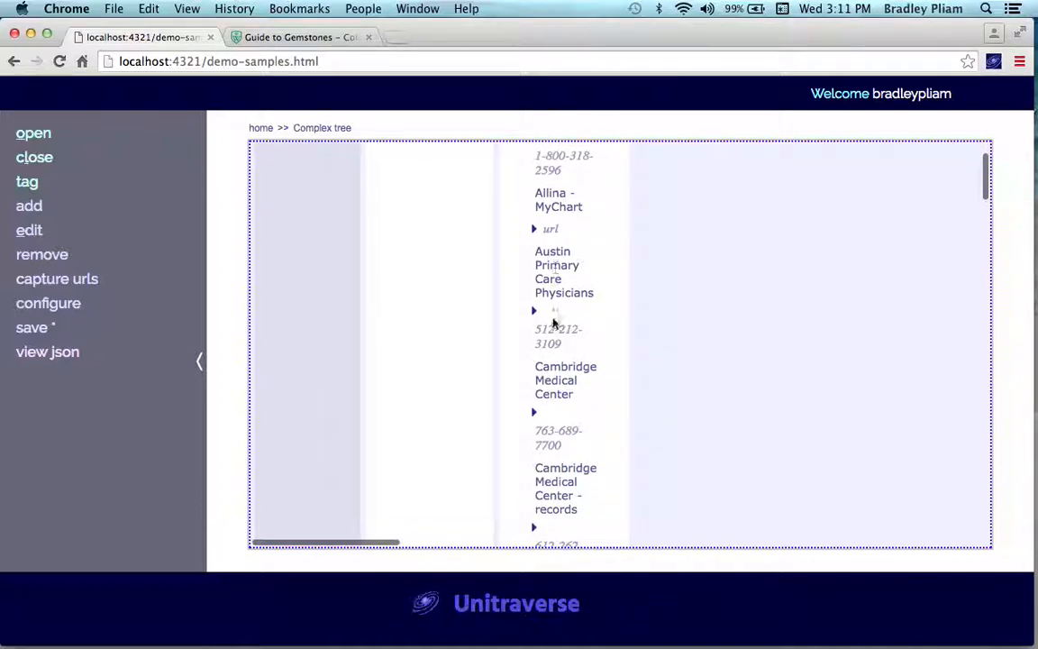
scroll(554, 288, "down", 2)
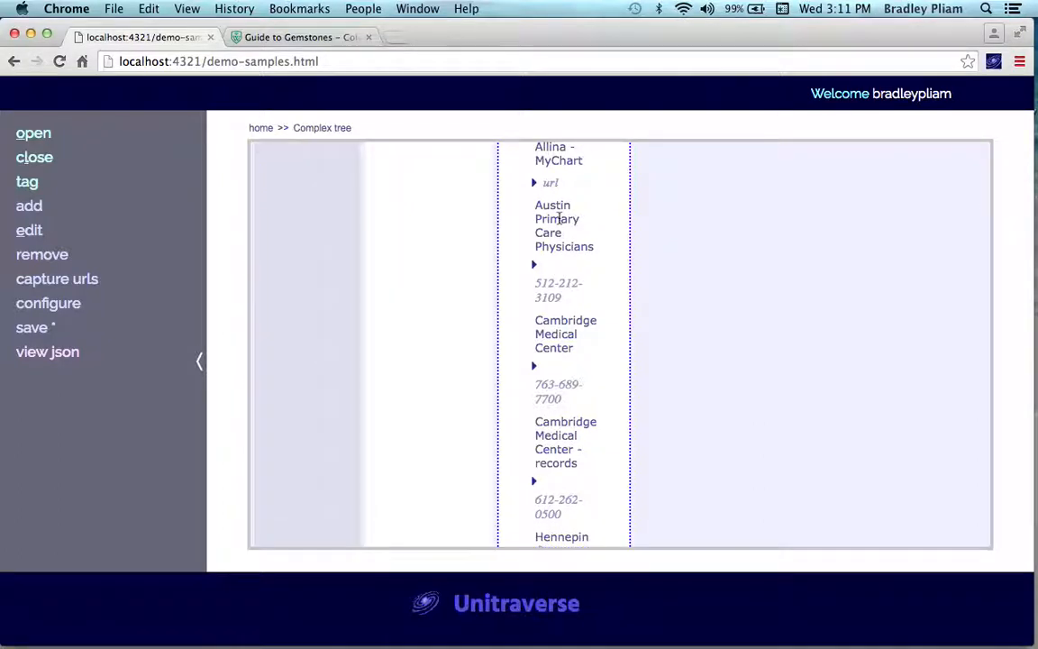
left_click(559, 218)
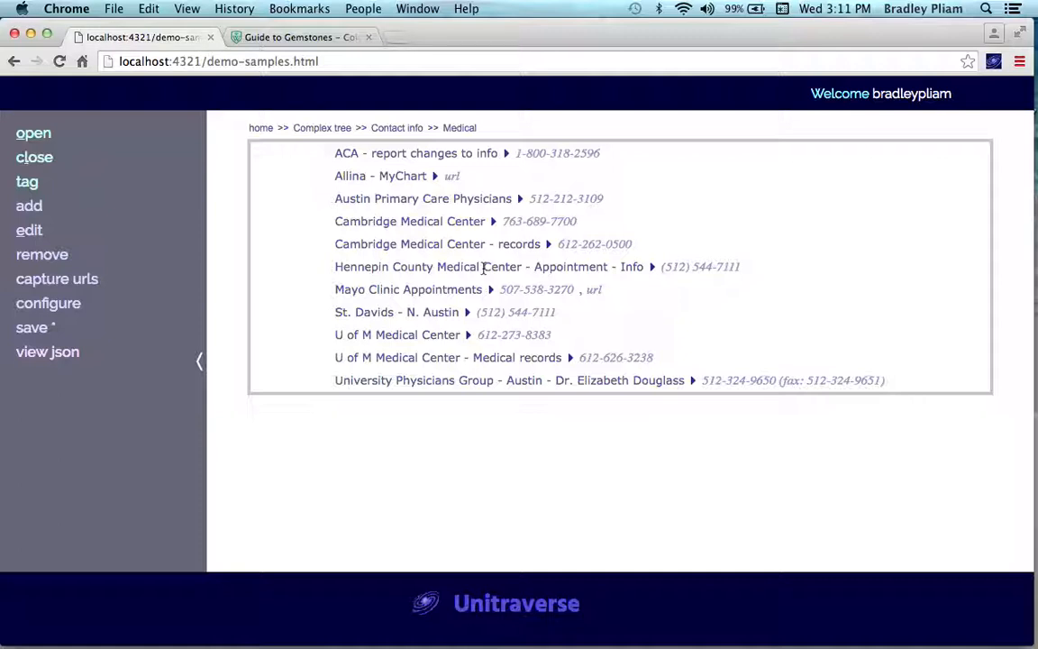
Load the business template page at localhost:4321/ud-biz.html.
left_click(256, 61)
left_click(283, 63)
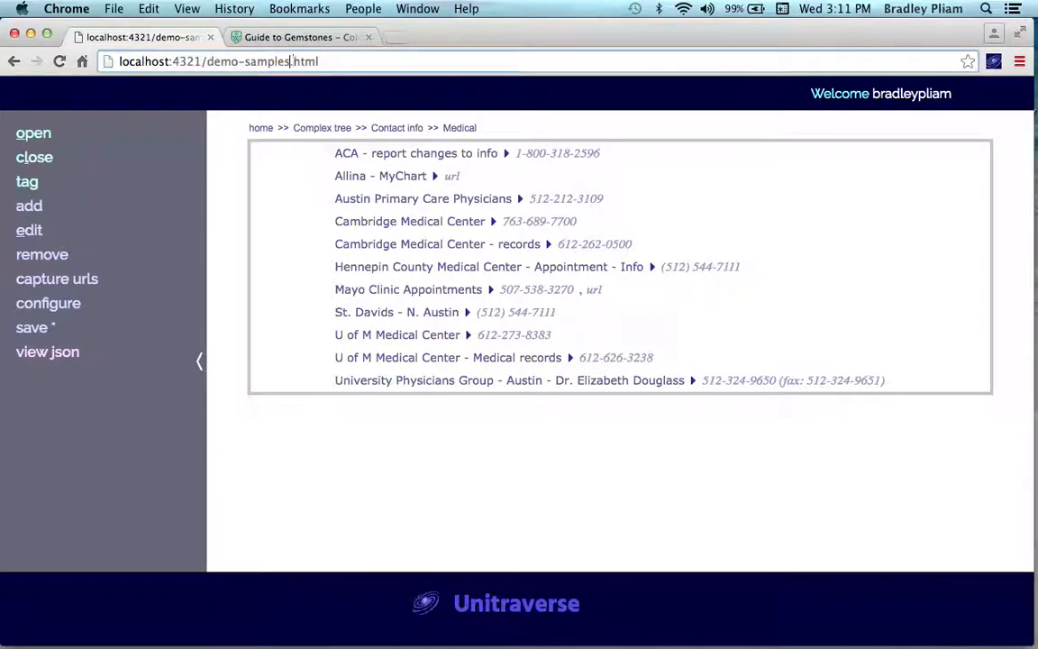
key("BackSpace")
key("BackSpace")
key("BackSpace")
key("BackSpace")
key("BackSpace")
key("BackSpace")
key("BackSpace")
key("BackSpace")
key("BackSpace")
key("BackSpace")
key("BackSpace")
key("BackSpace")
key("BackSpace")
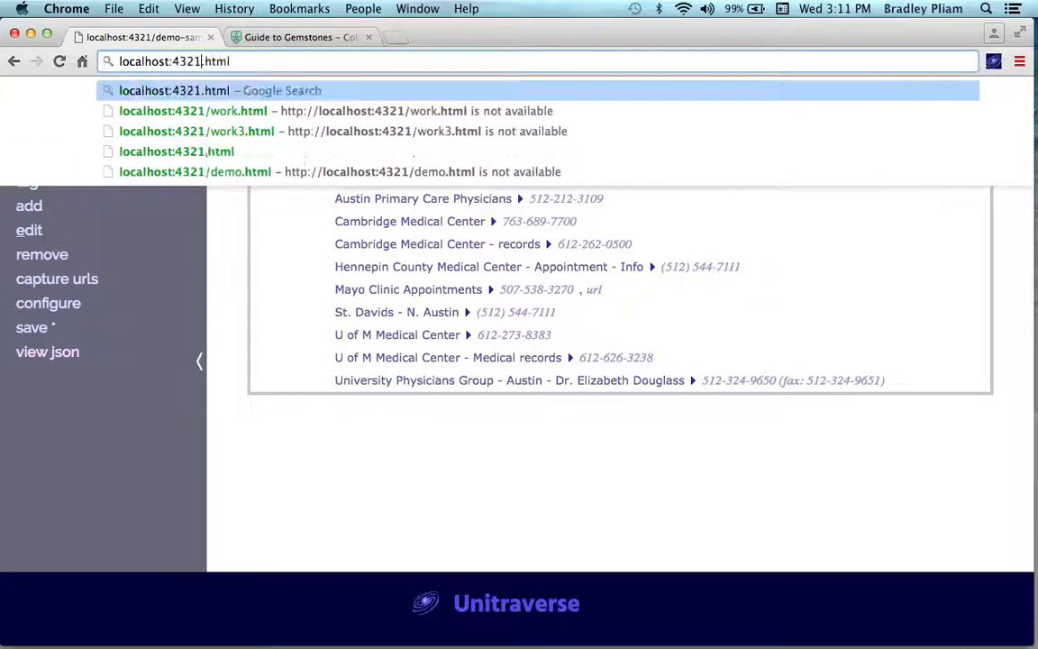
type("/ud-biz")
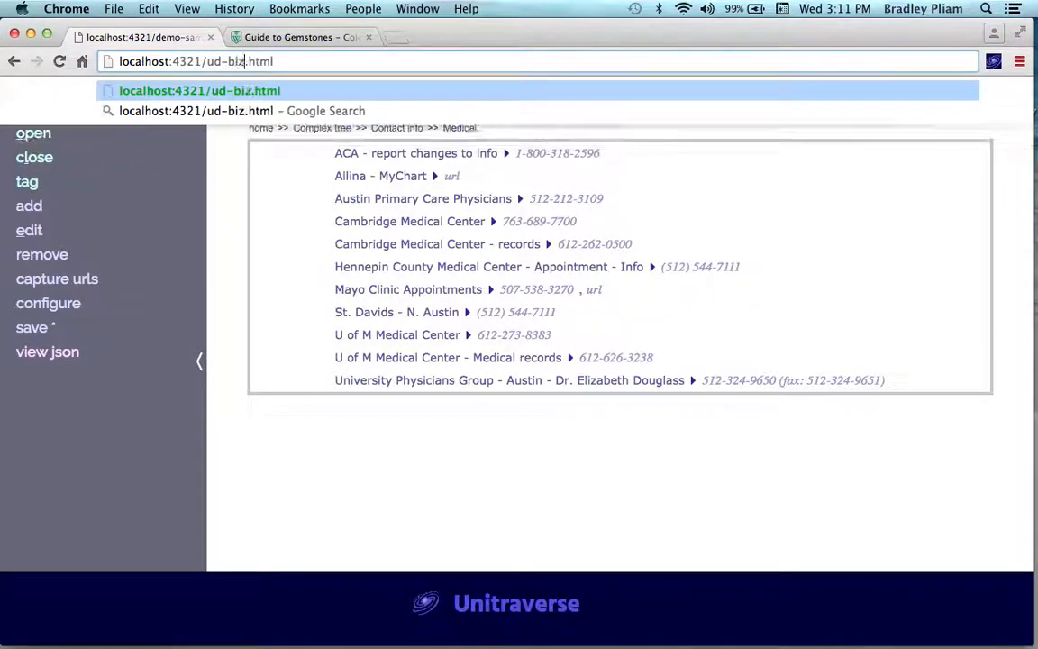
key("Return")
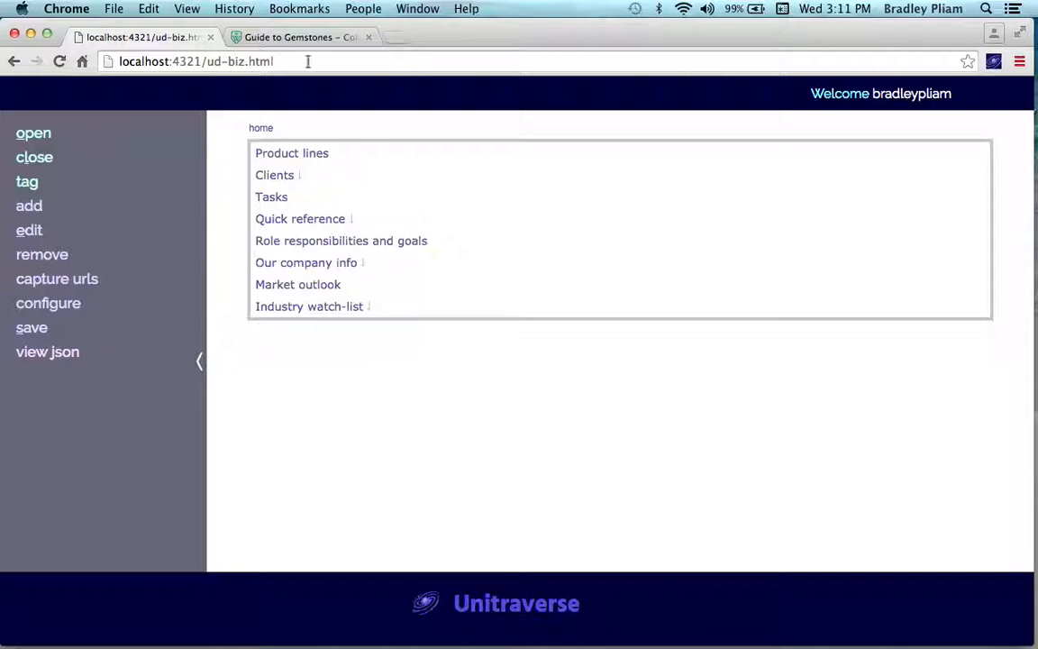
Open the Quick reference context and remove its How-to Guides item.
left_click(291, 217)
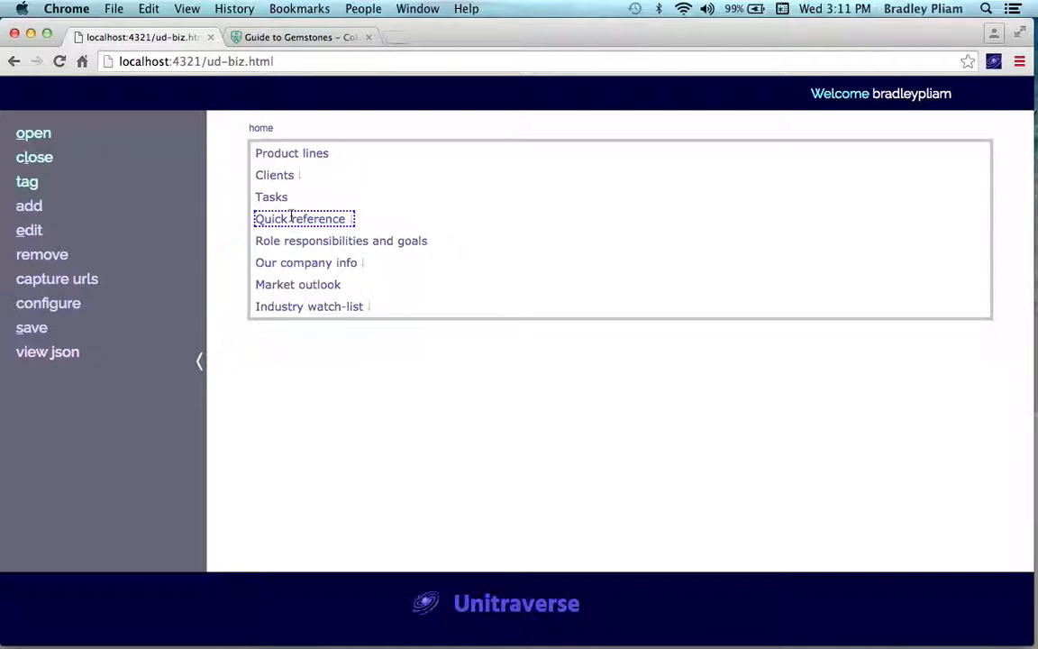
left_click(291, 218)
left_click(308, 253)
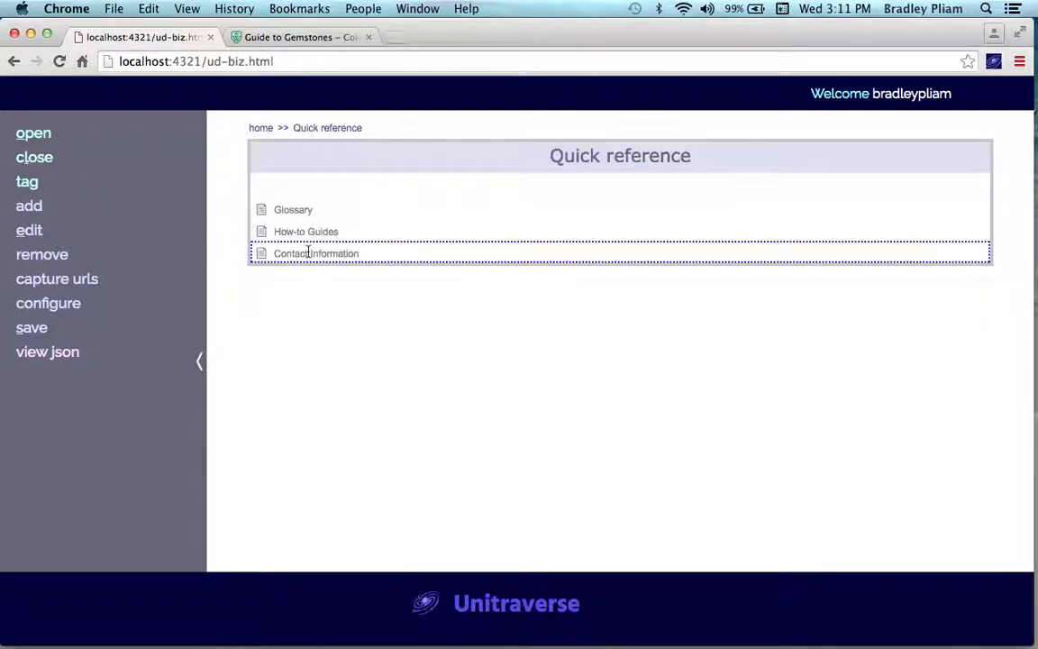
left_click(293, 232)
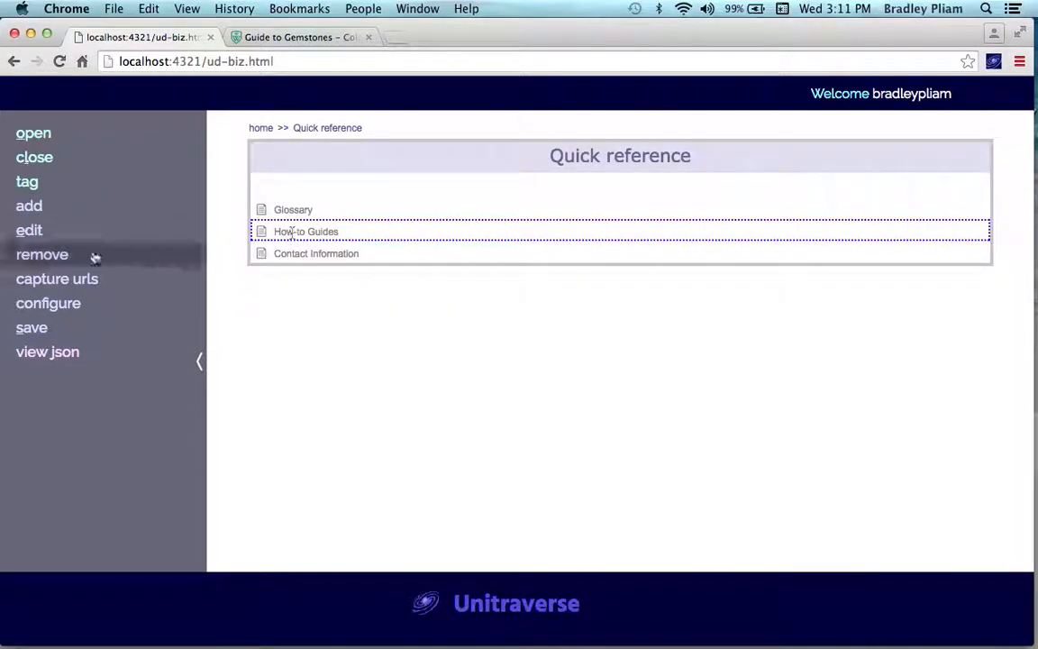
left_click(41, 257)
Load the research template page at localhost:4321/ud-research.html.
left_click(239, 62)
double_click(239, 61)
type("research")
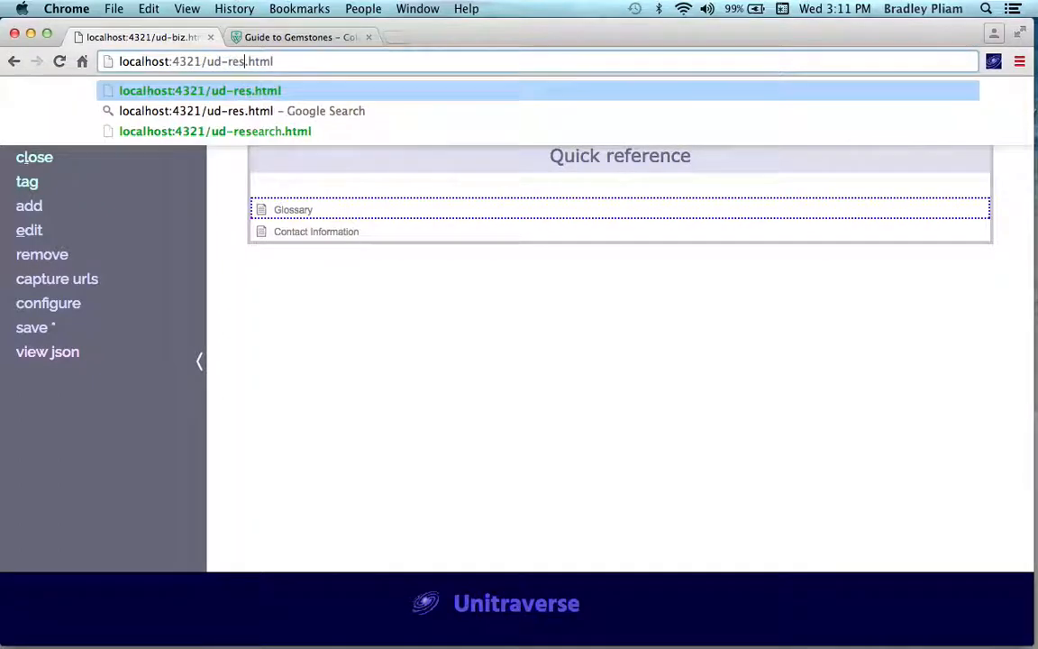
key("Return")
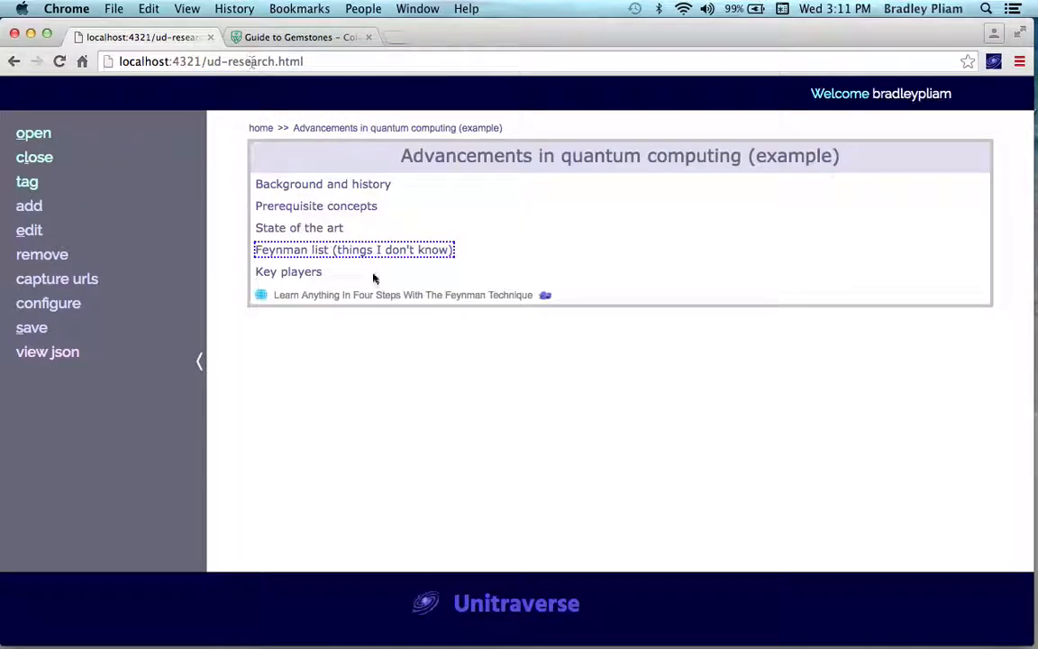
Open unitraverse.com in a new browser tab and read the description of the Unitraverse Desktop App.
left_click(396, 38)
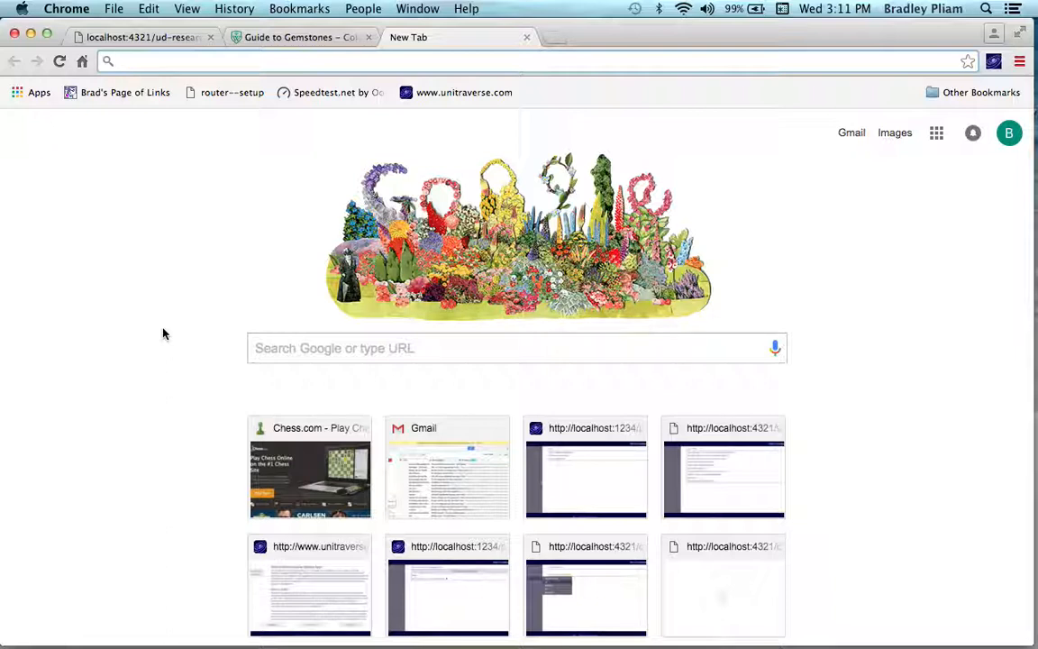
type("unitraverse.com")
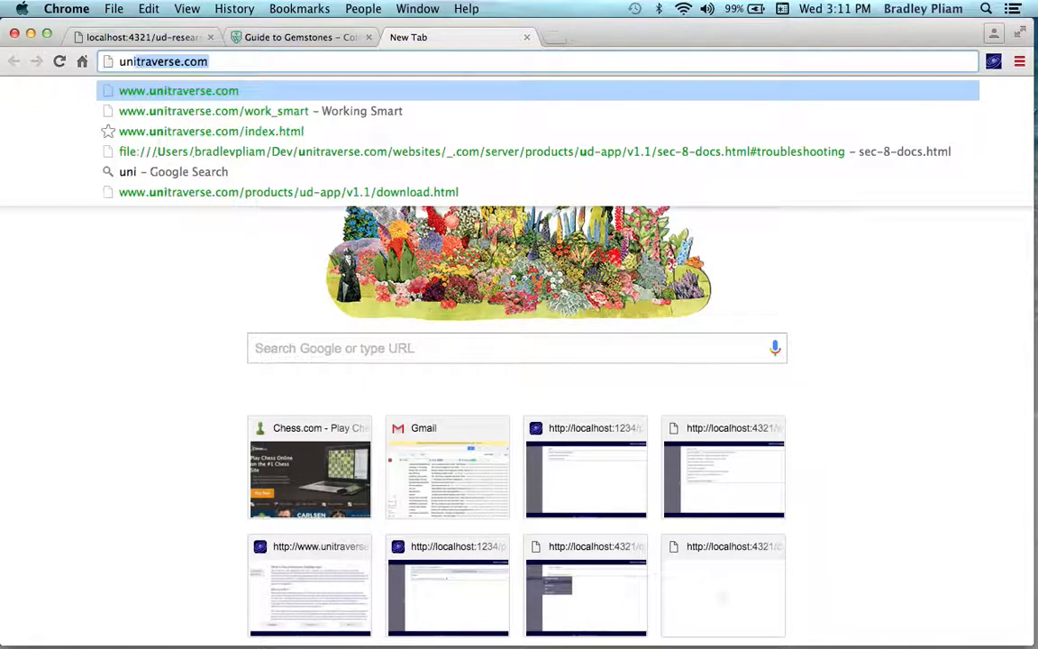
key("Return")
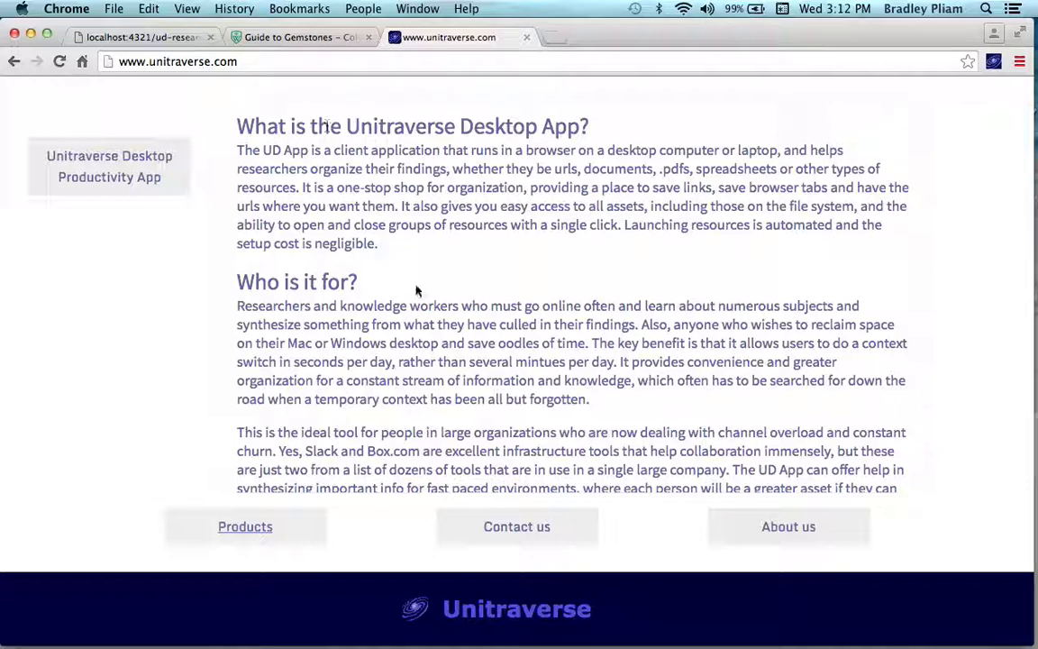
scroll(416, 285, "down", 2)
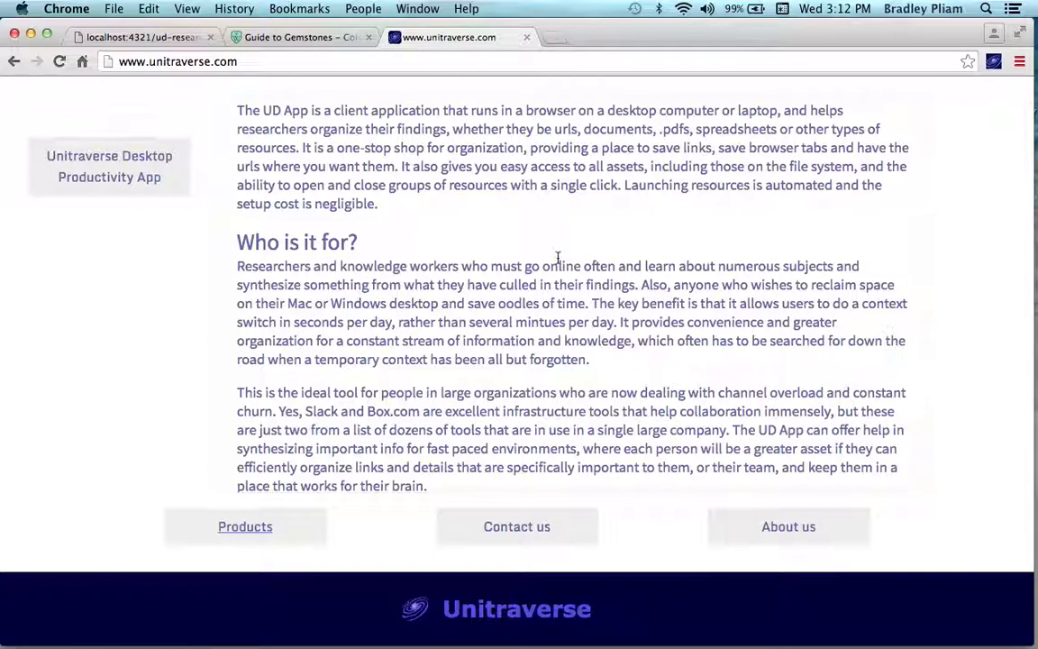